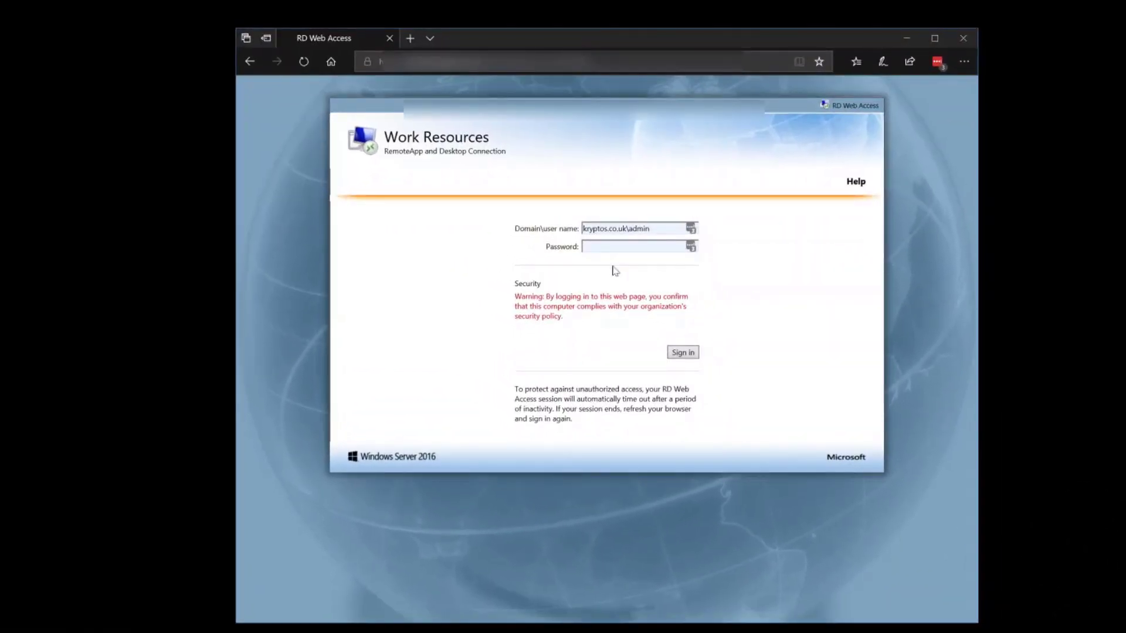
# - Try signing in to Work Resources with the domain admin password, which returns an invalid password error
pyautogui.write('•••')
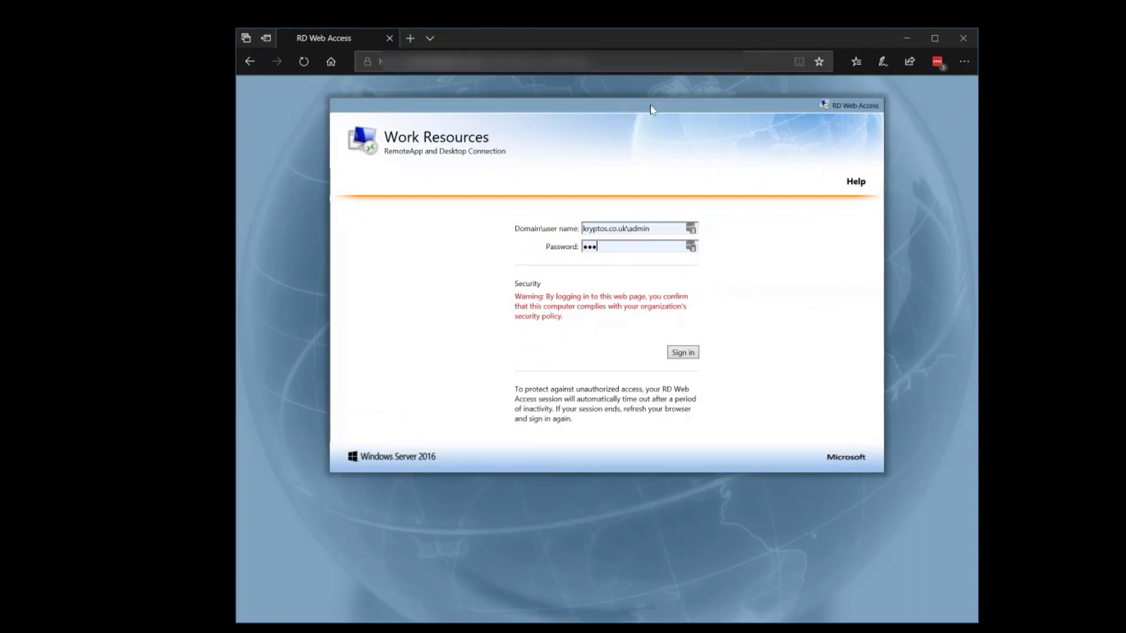
pyautogui.write('•••••••••')
pyautogui.press('Return')
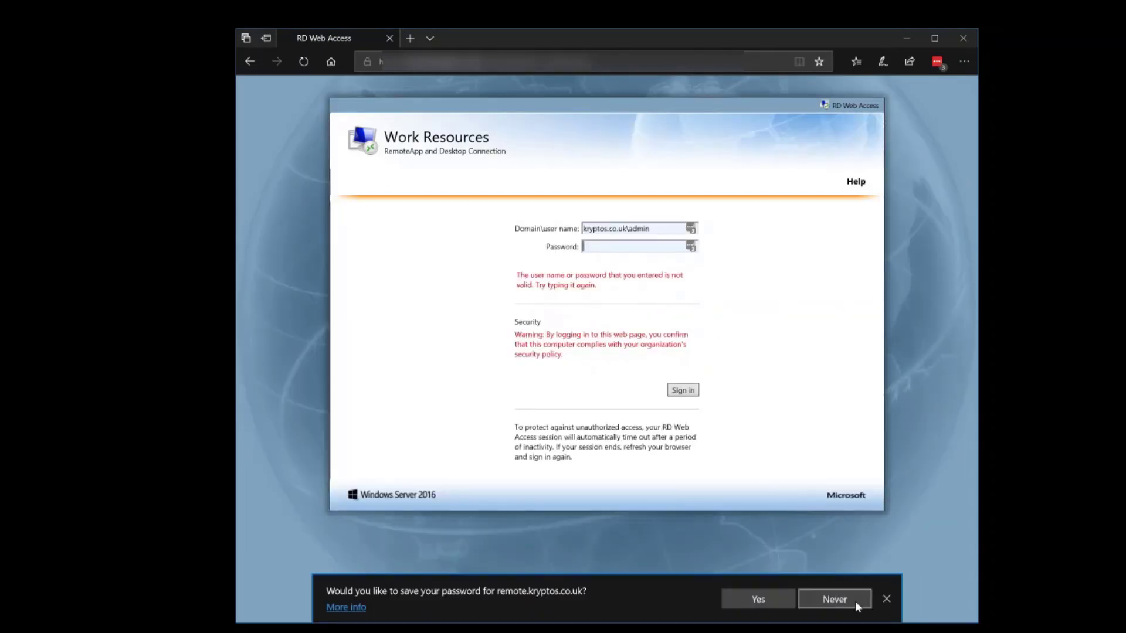
# - Re-enter the admin password to sign in, declining to save the password
pyautogui.click(885, 598)
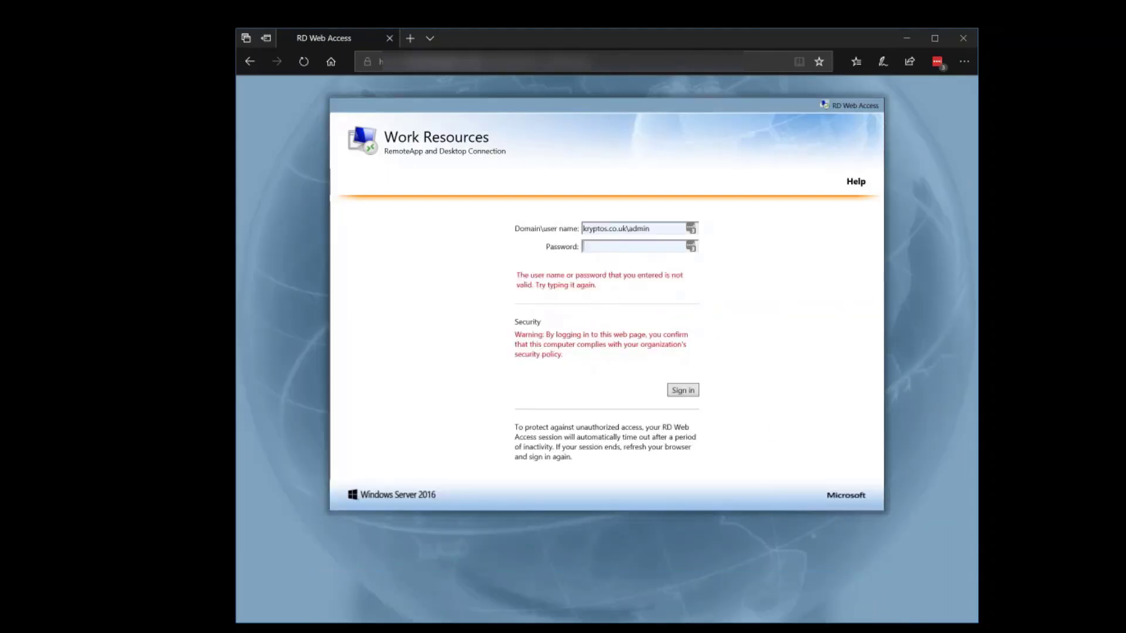
pyautogui.write('••••••••••••')
pyautogui.press('Return')
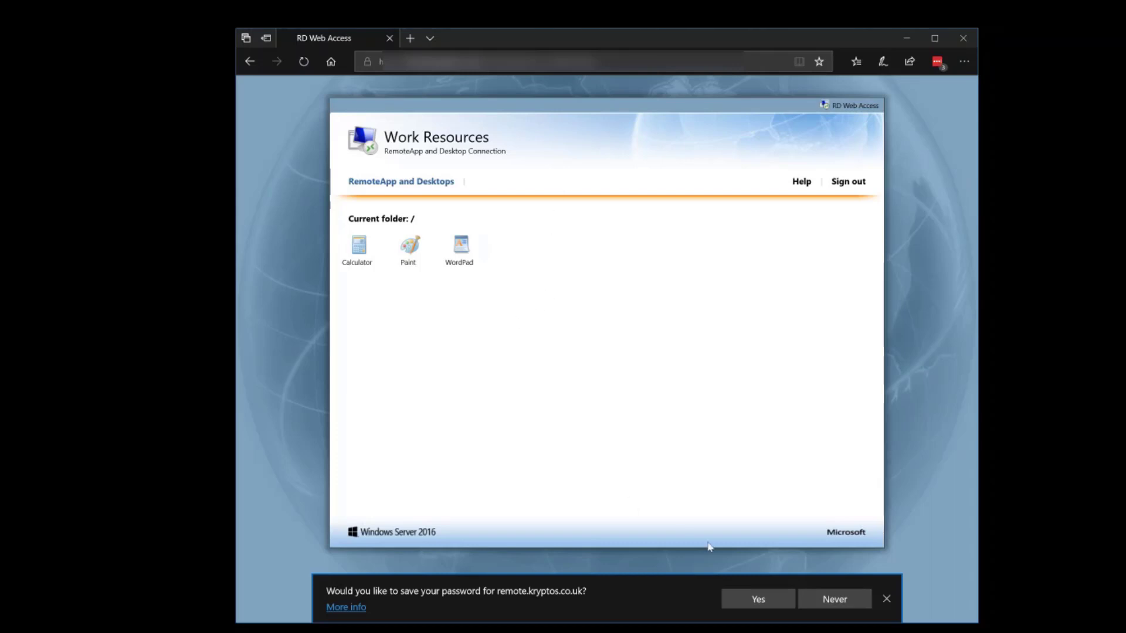
pyautogui.click(846, 607)
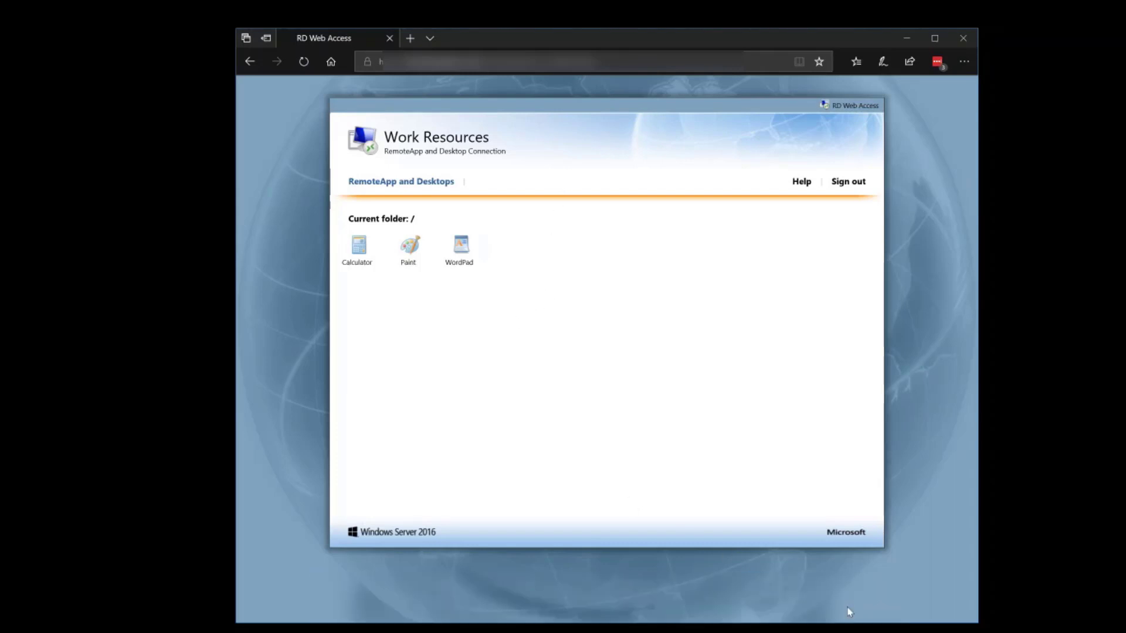
# - Try launching Calculator and check the context options on the Calculator and WordPad RemoteApps
pyautogui.click(355, 247)
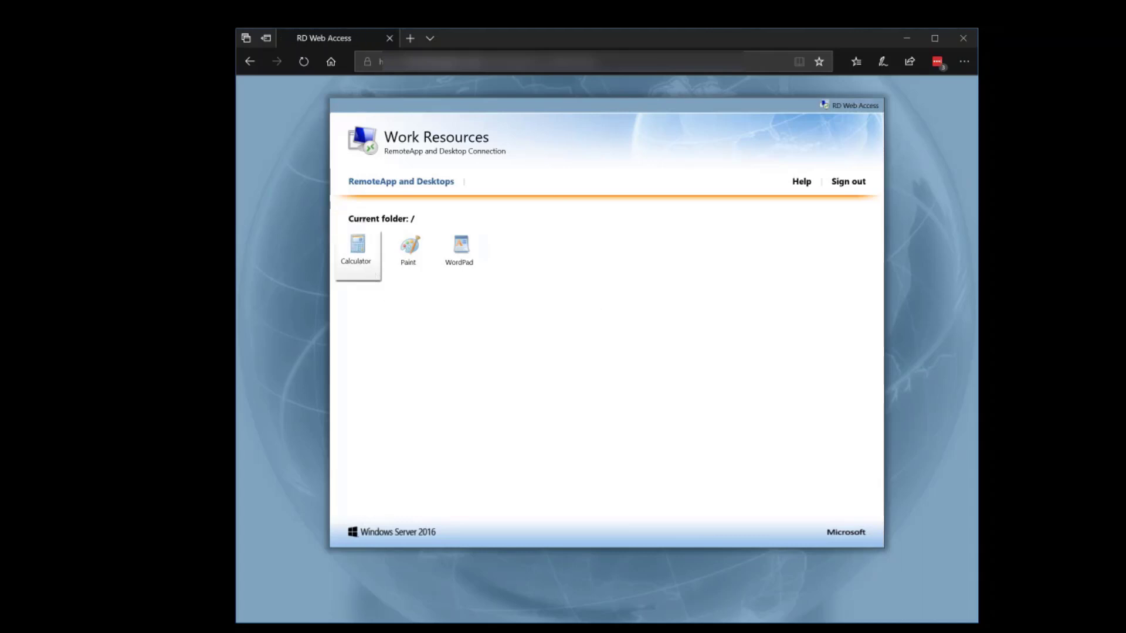
pyautogui.rightClick(363, 257)
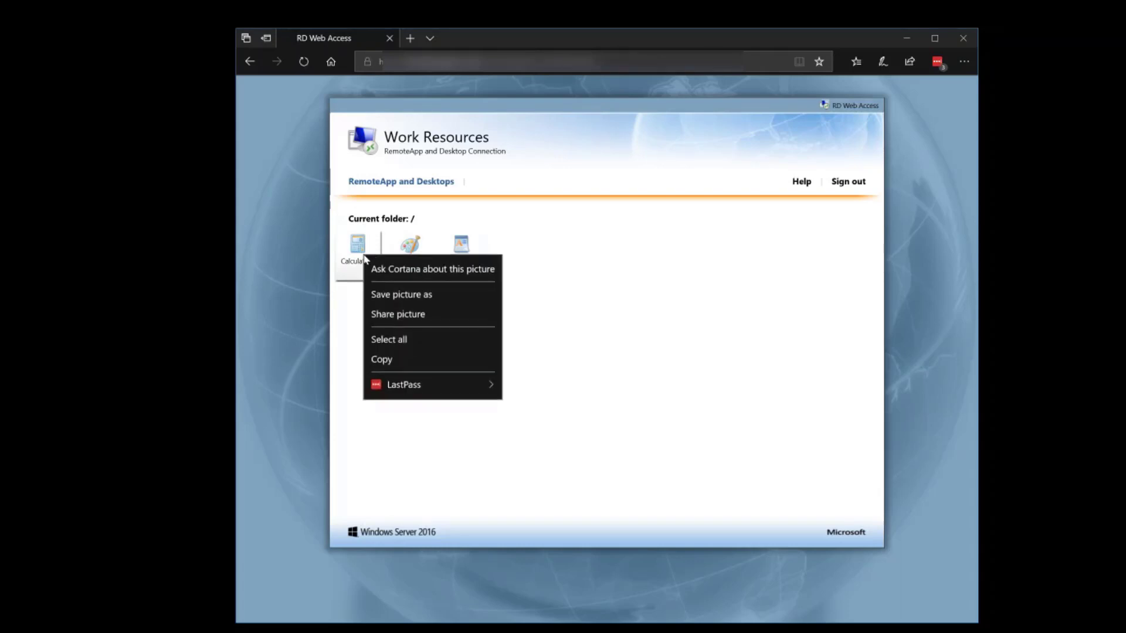
pyautogui.press('Escape')
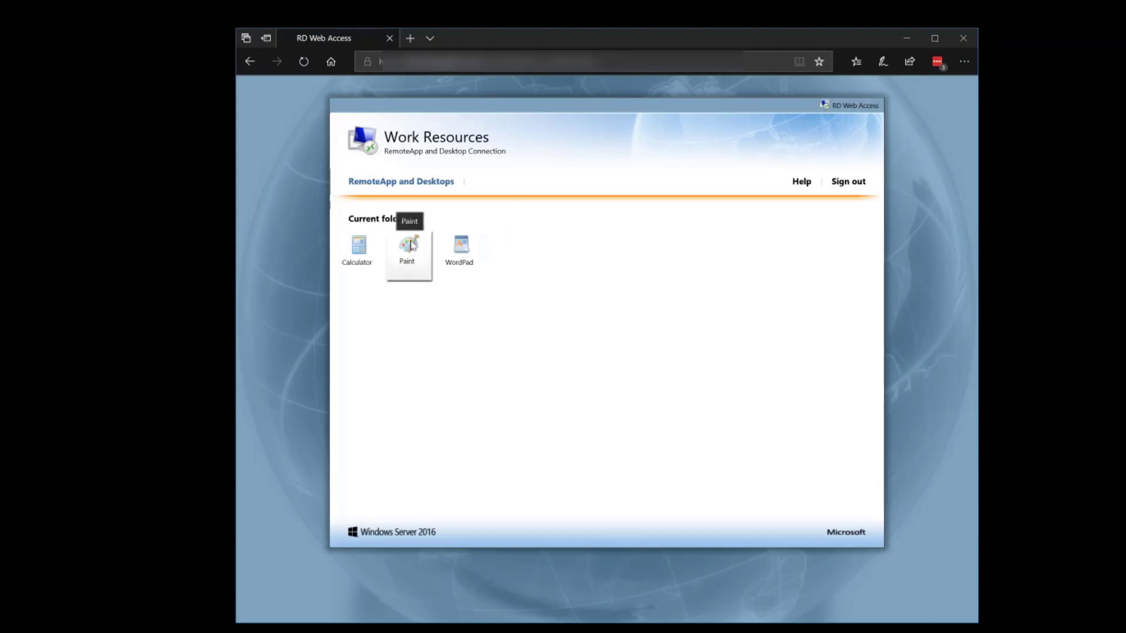
pyautogui.rightClick(458, 250)
pyautogui.press('Escape')
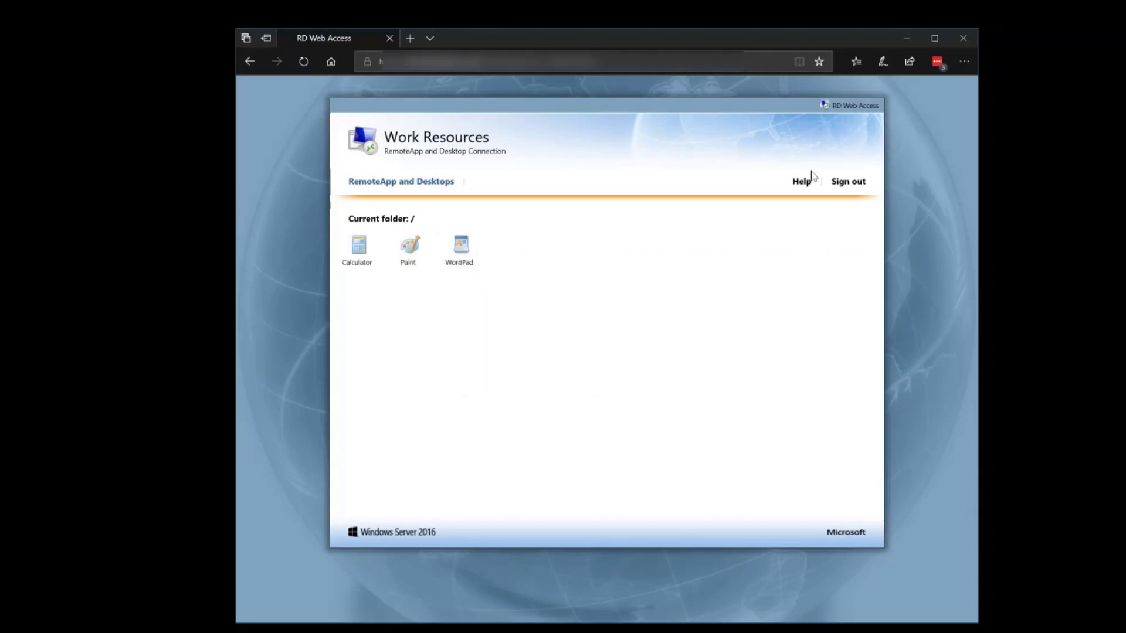
# - Sign out of Work Resources, sign back in with the password, and check Calculator's options
pyautogui.click(849, 183)
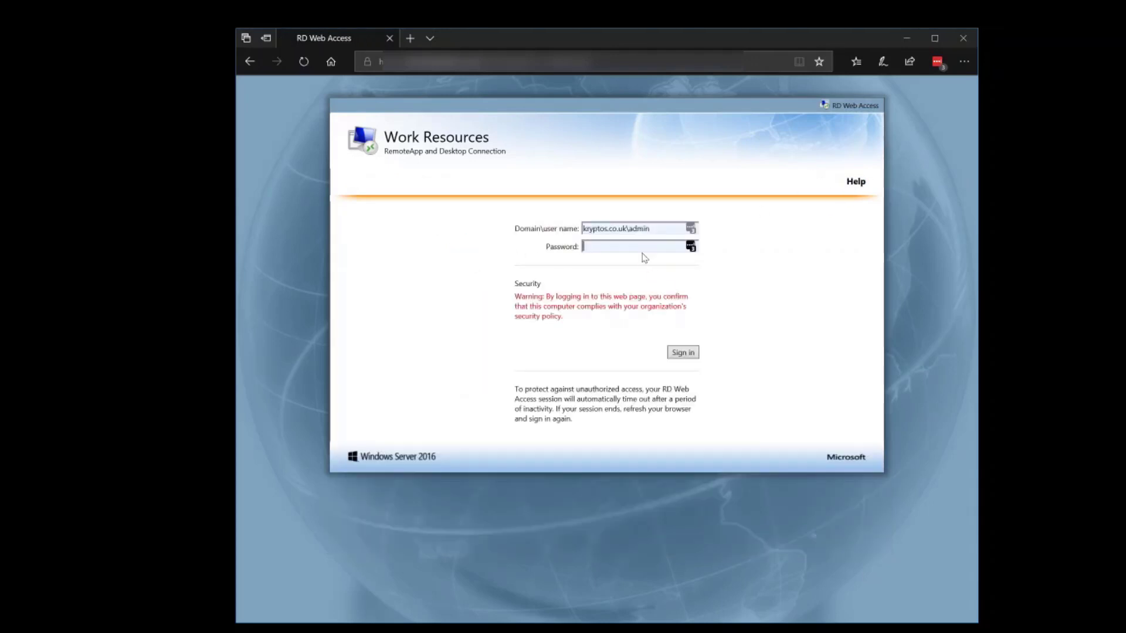
pyautogui.write('********')
pyautogui.write('****')
pyautogui.press('Return')
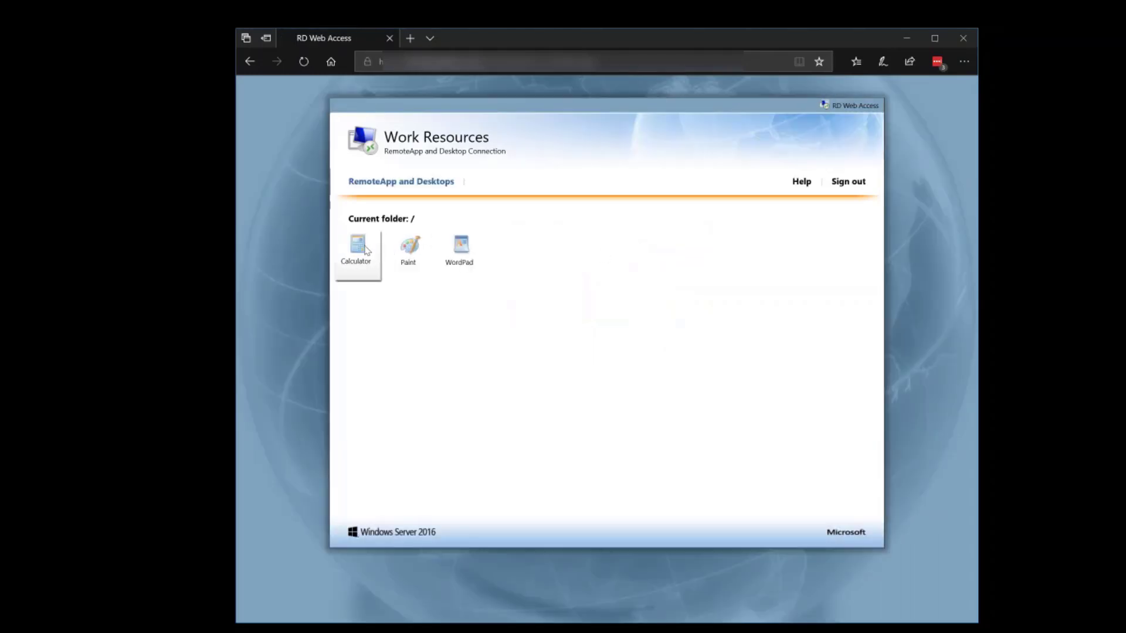
pyautogui.rightClick(363, 250)
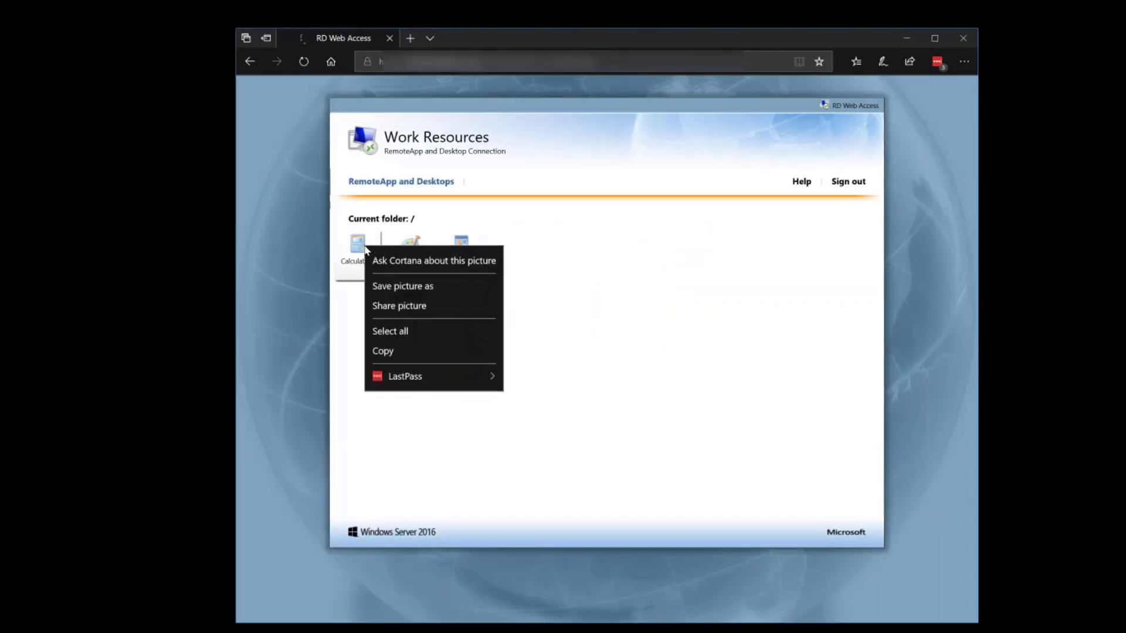
pyautogui.press('Escape')
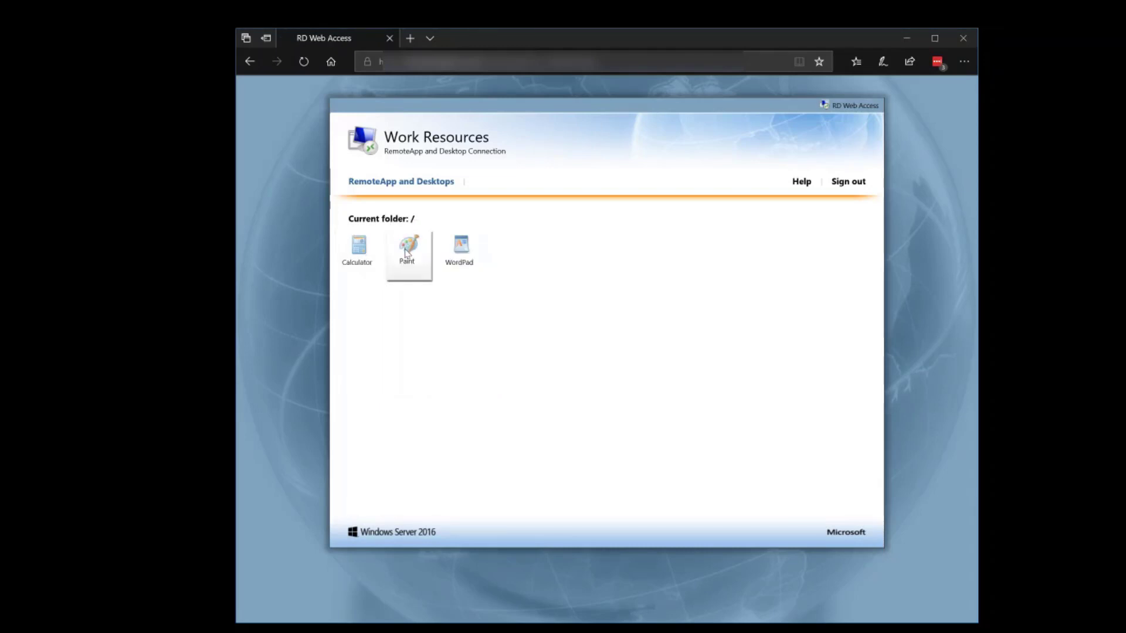
# - Sign out of Work Resources again and select the page's web address
pyautogui.click(476, 62)
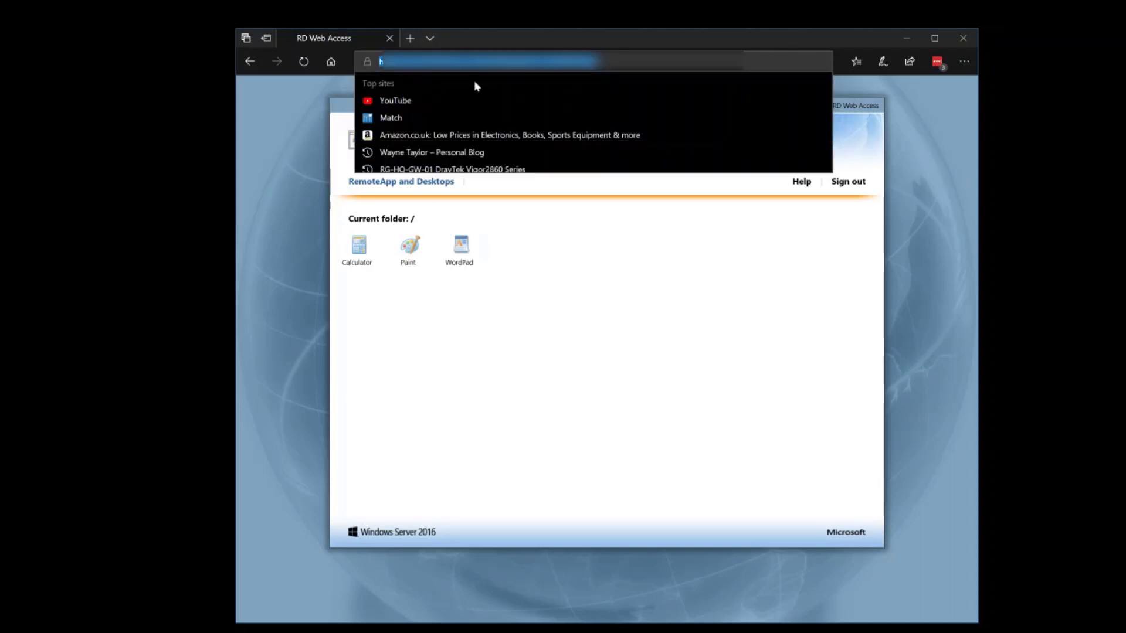
pyautogui.click(624, 373)
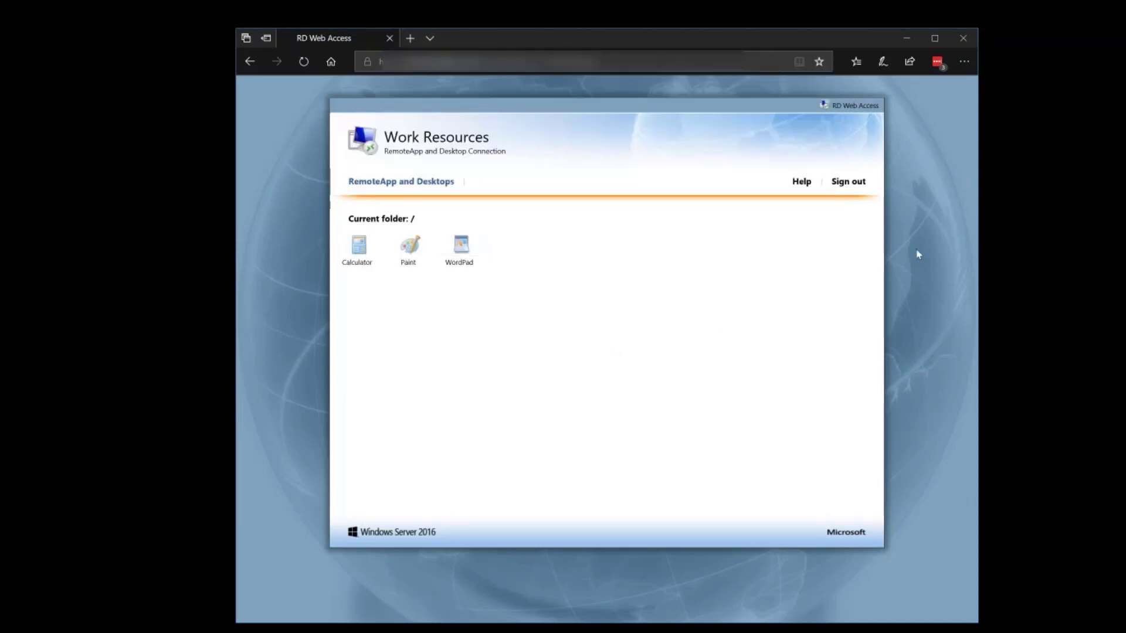
pyautogui.click(848, 182)
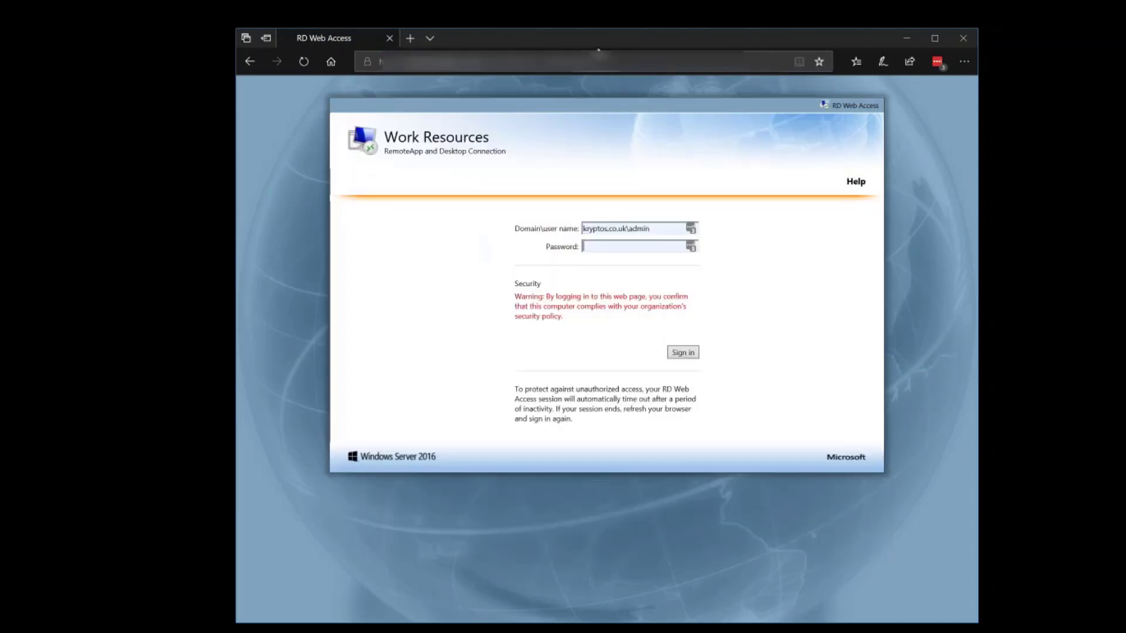
pyautogui.click(598, 60)
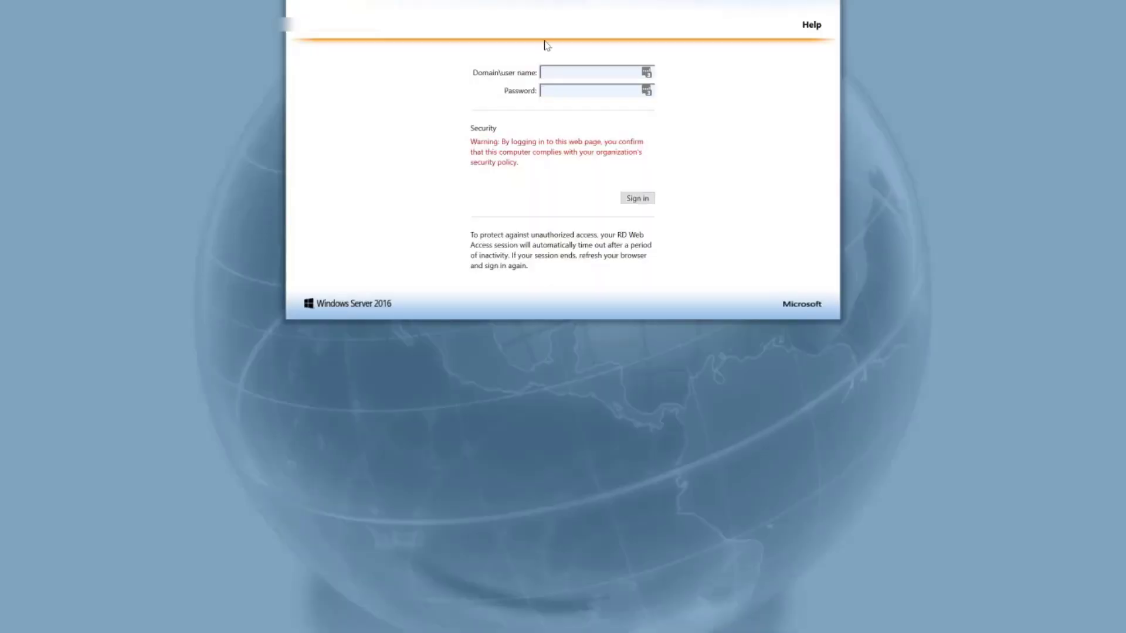
# - Sign in to RD Web Access with the domain admin user name and password
pyautogui.write('kryptos.co.uk\\admin')
pyautogui.press('Tab')
pyautogui.write('***********')
pyautogui.press('Return')
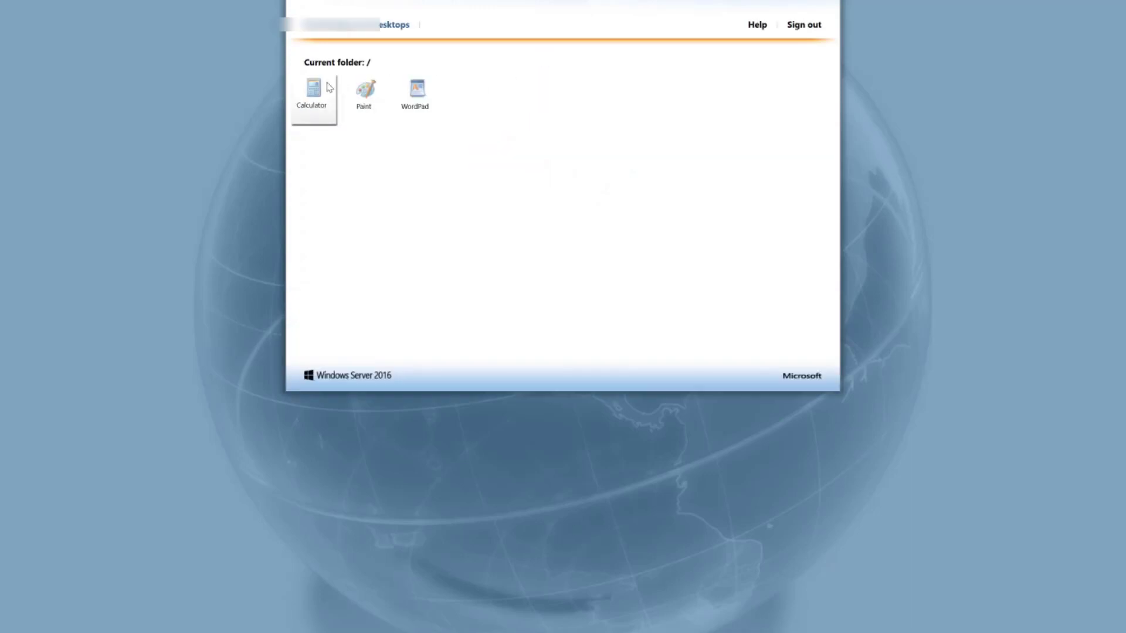
# - Launch the Calculator RemoteApp, connect with the admin password, and move its window up and right
pyautogui.click(327, 88)
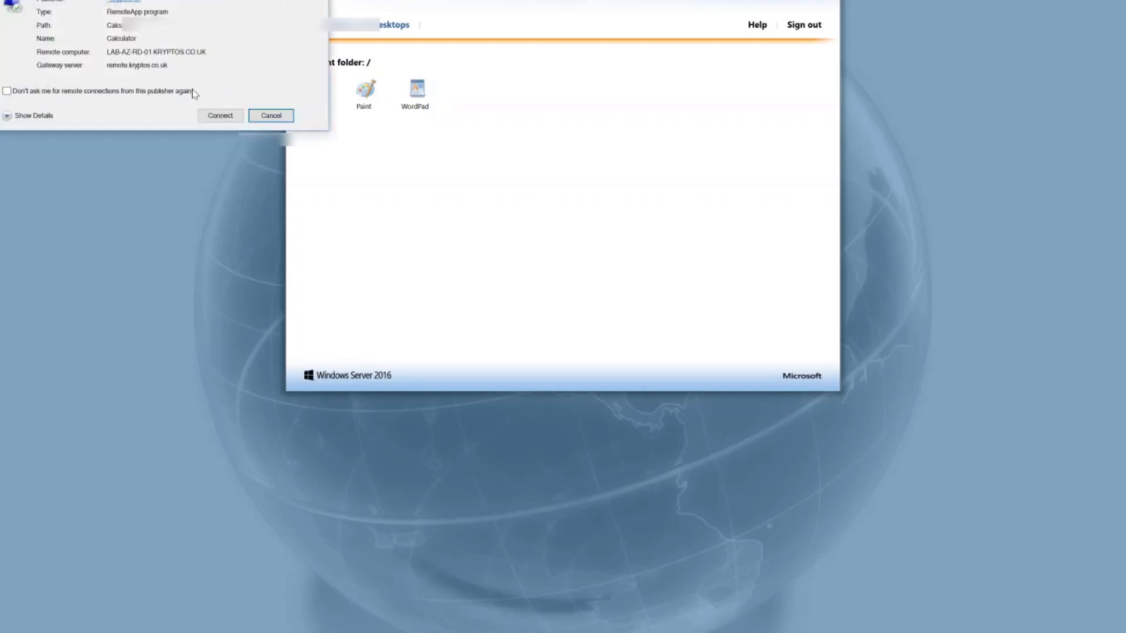
pyautogui.click(211, 116)
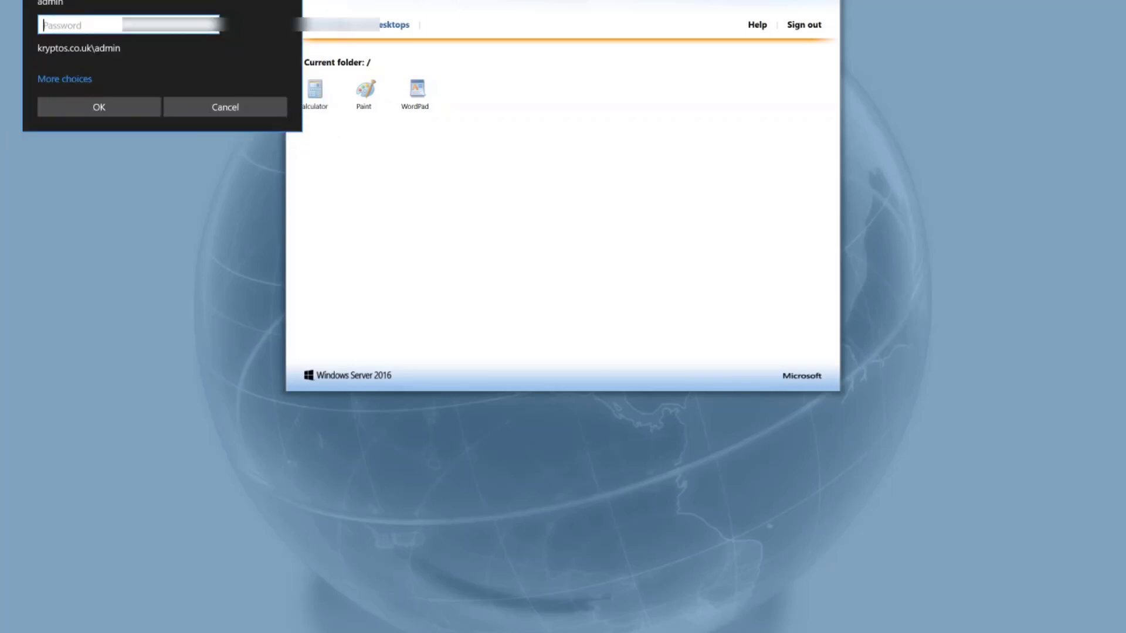
pyautogui.write('•••••••••••••')
pyautogui.press('Return')
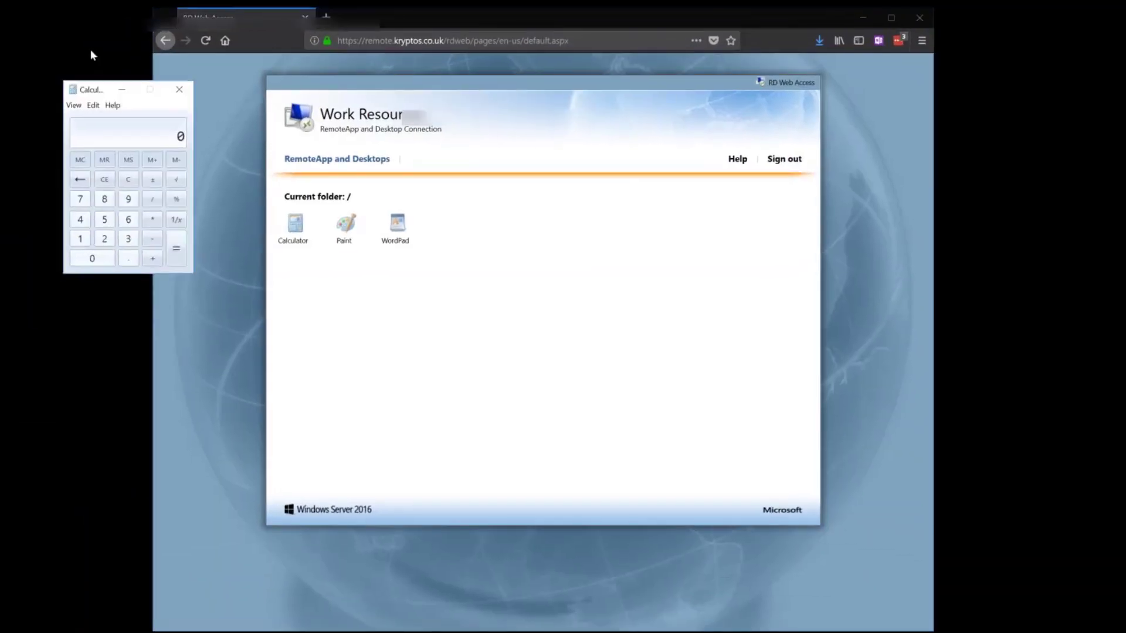
pyautogui.moveTo(93, 59); pyautogui.dragTo(151, 47)
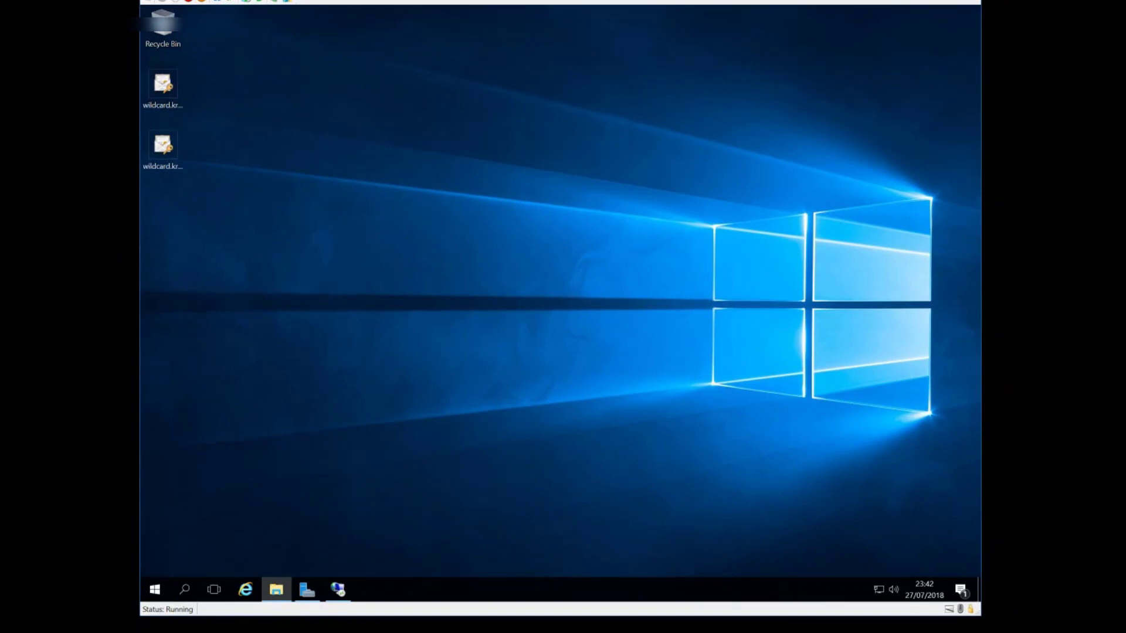
# - Center the documentation browser window and enlarge it to the full screen width and height
pyautogui.moveTo(965, 66); pyautogui.dragTo(418, 102)
pyautogui.moveTo(792, 494); pyautogui.dragTo(792, 623)
pyautogui.moveTo(684, 108); pyautogui.dragTo(1067, 108)
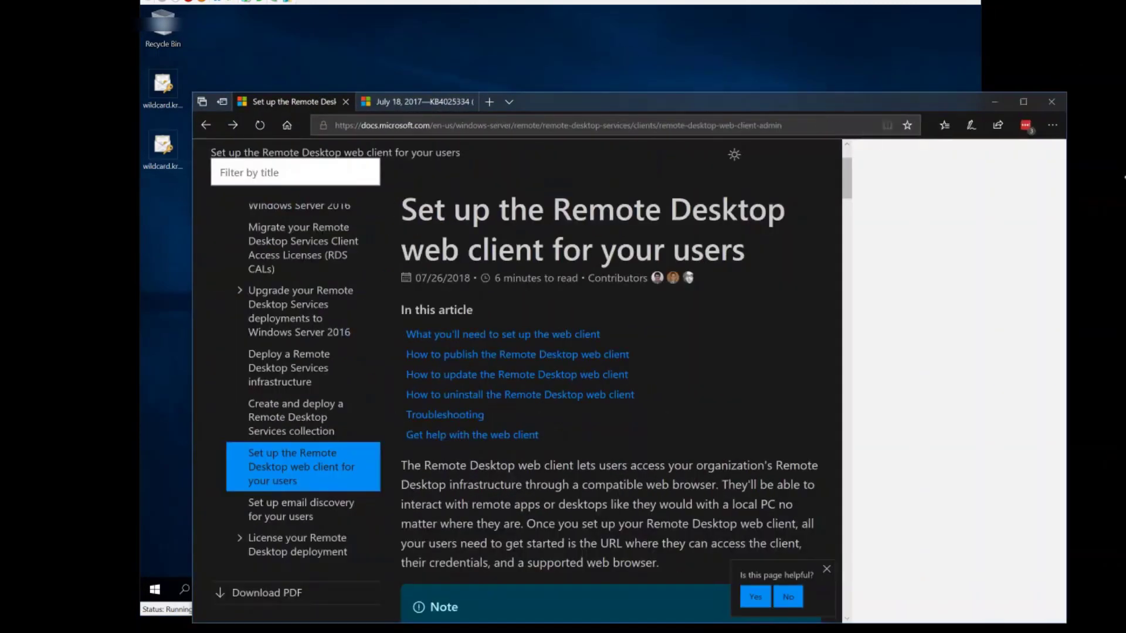
pyautogui.moveTo(1125, 176); pyautogui.dragTo(1125, 175)
pyautogui.hotkey('ctrl', 'l')
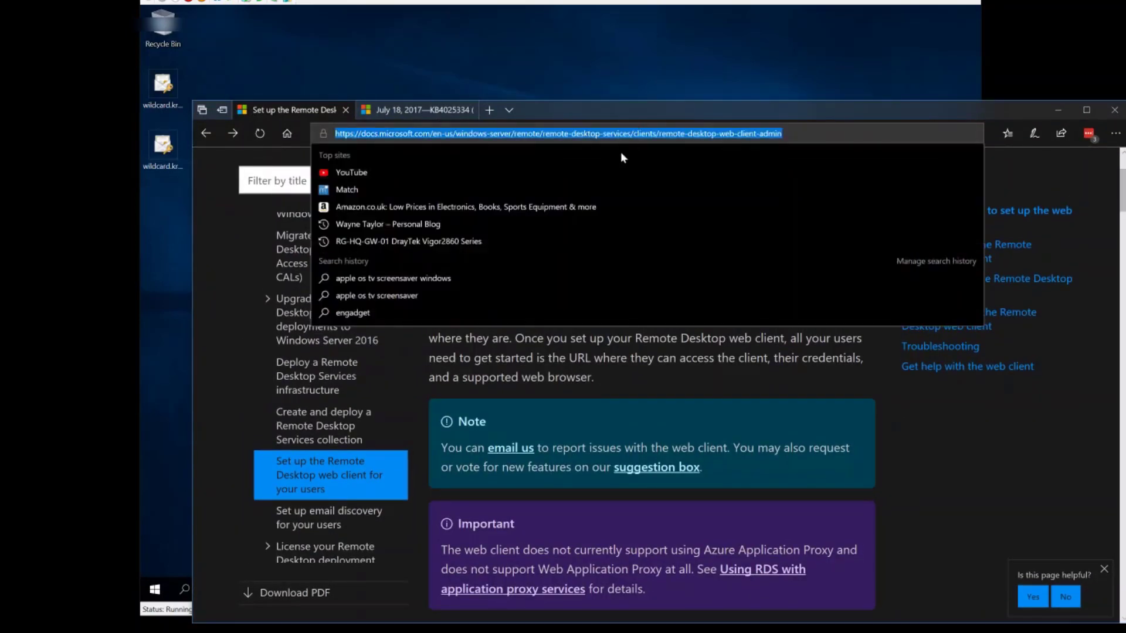
pyautogui.click(812, 420)
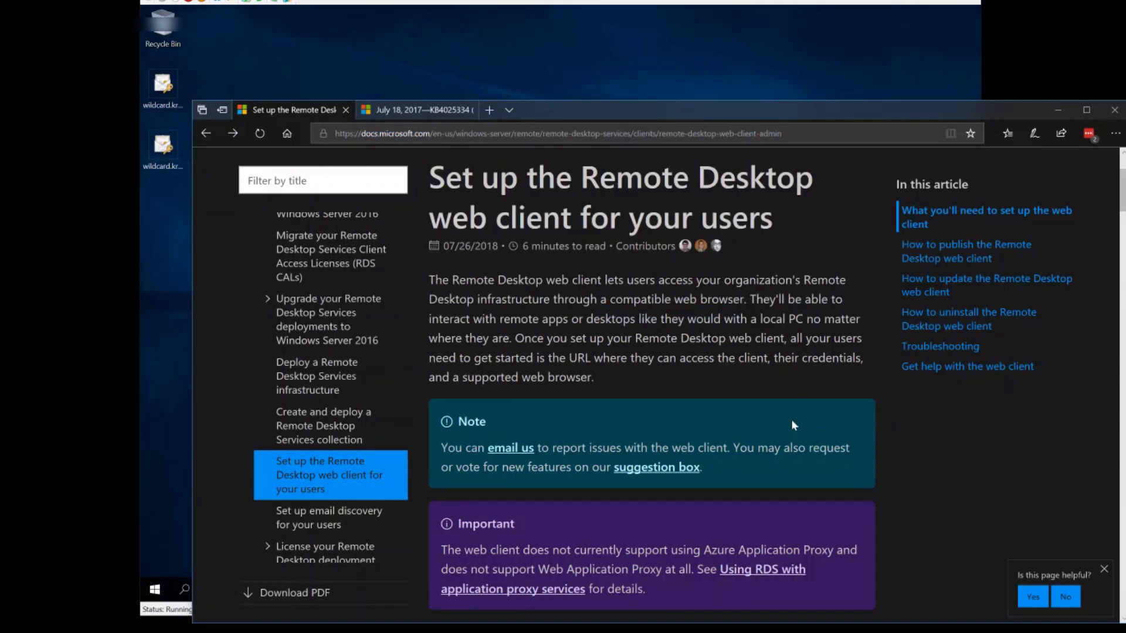
# - Scroll the article to the 'How to publish the Remote Desktop web client' PowerShell steps
pyautogui.scroll(-7, 793, 425)
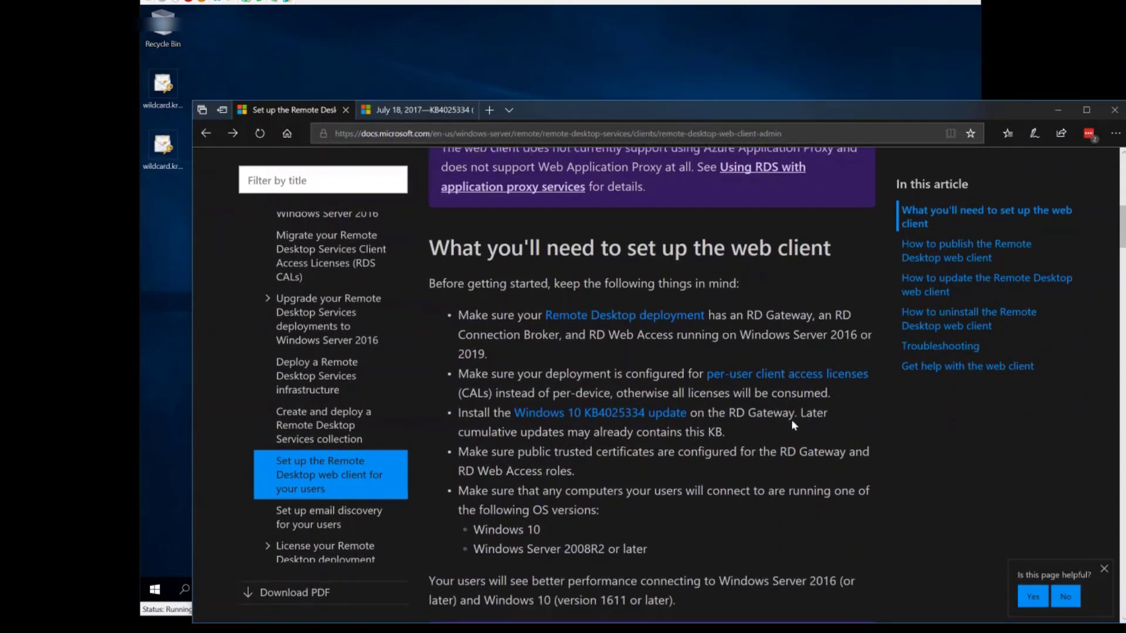
pyautogui.scroll(-2, 794, 424)
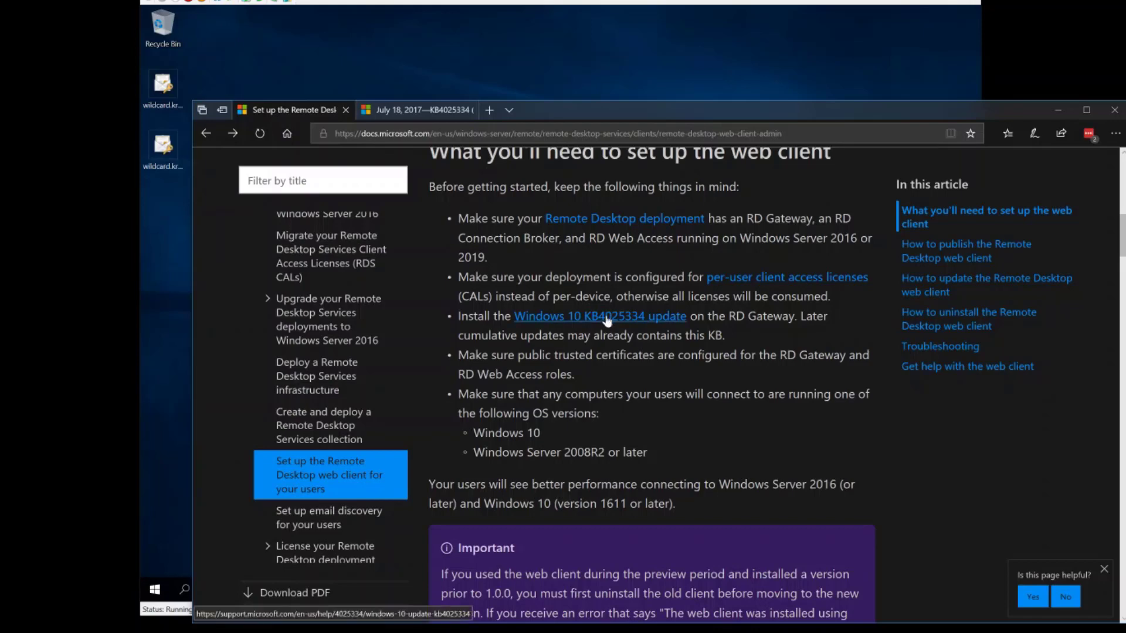
pyautogui.scroll(-2, 516, 305)
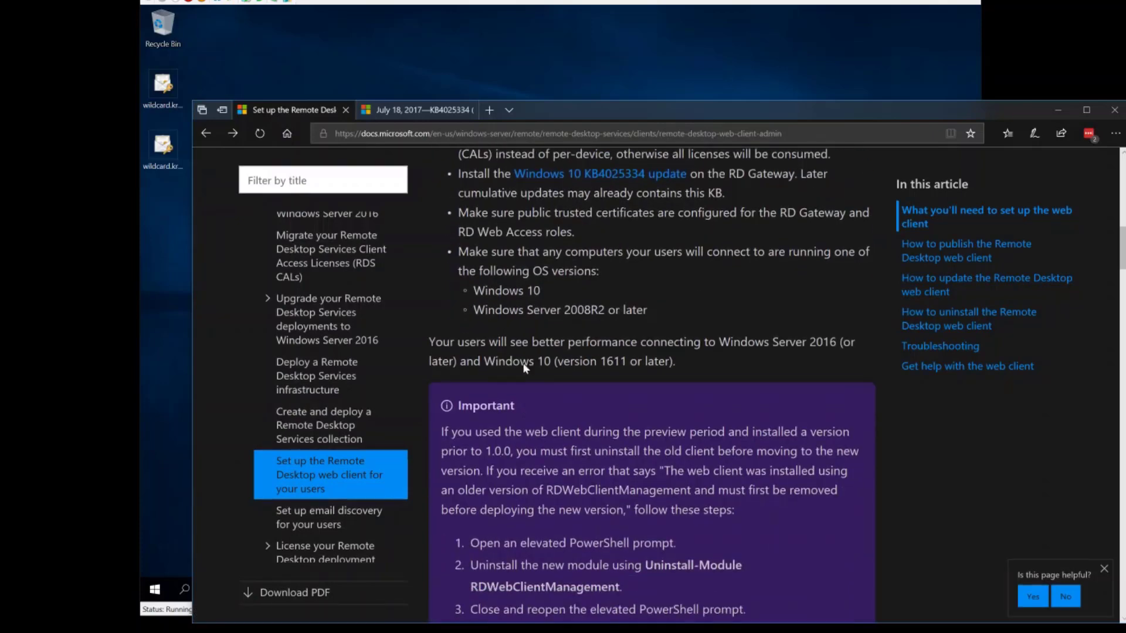
pyautogui.scroll(6, 516, 307)
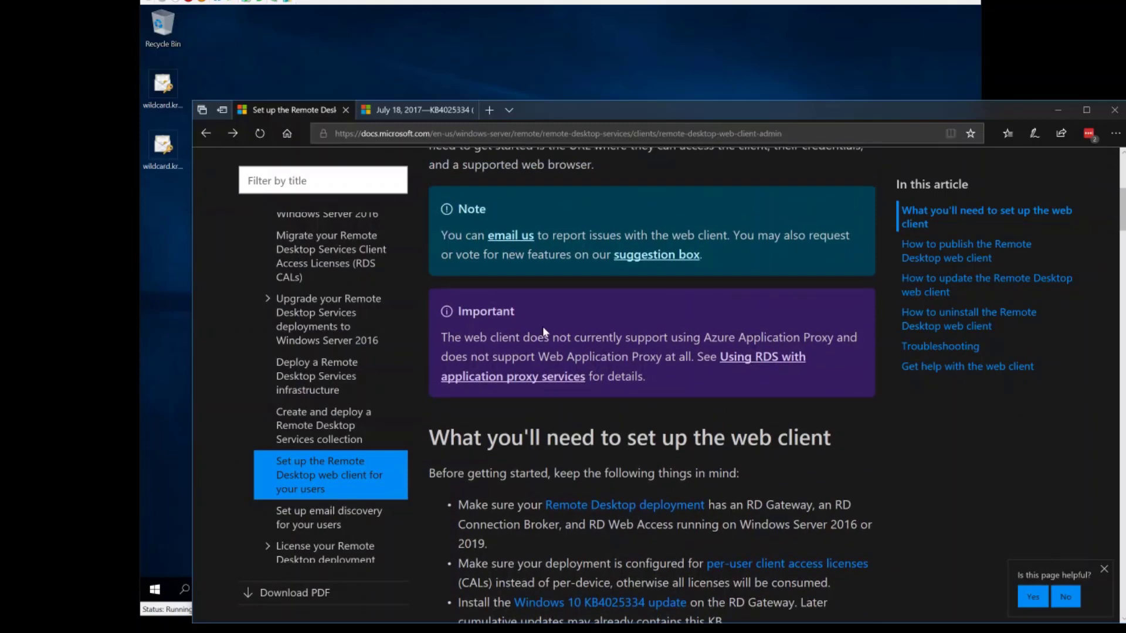
pyautogui.scroll(4, 542, 332)
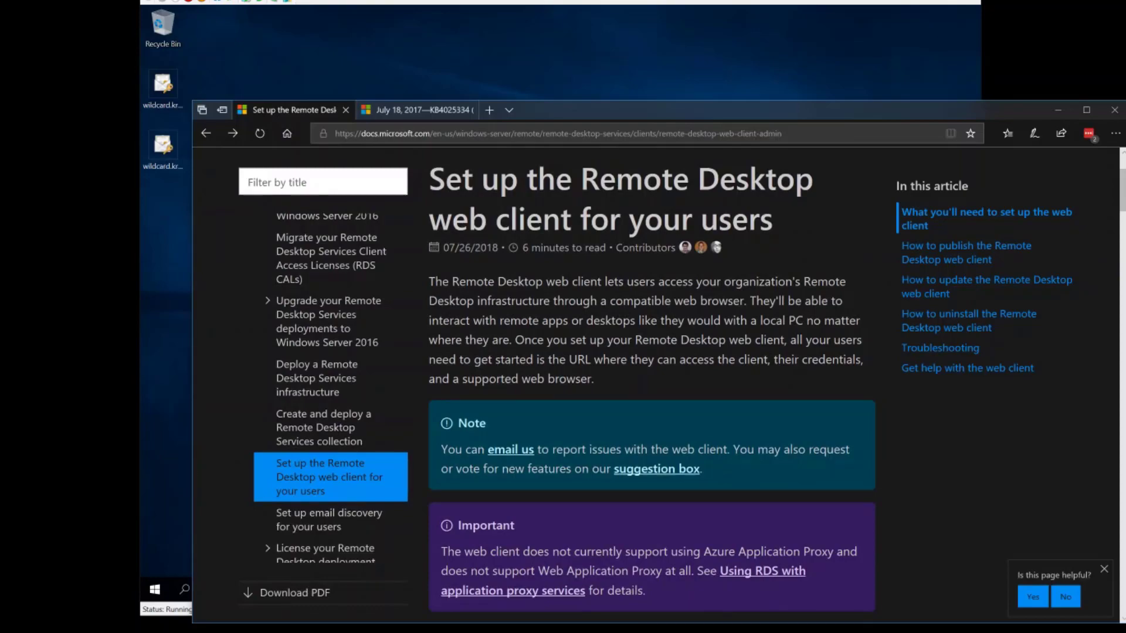
pyautogui.scroll(-15, 542, 329)
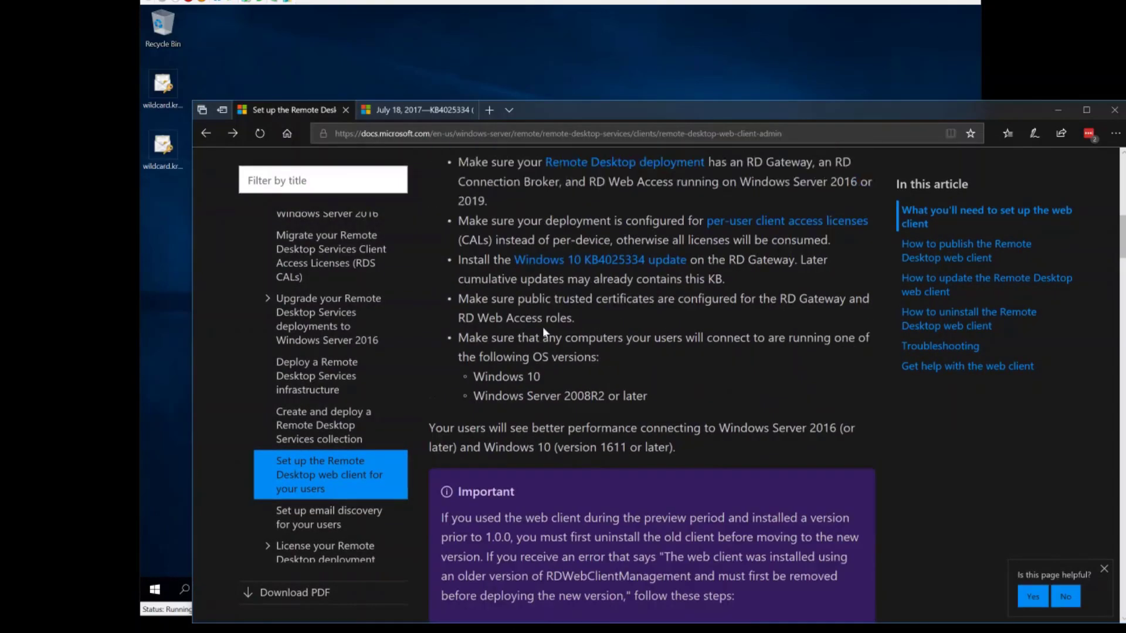
pyautogui.scroll(-8, 543, 329)
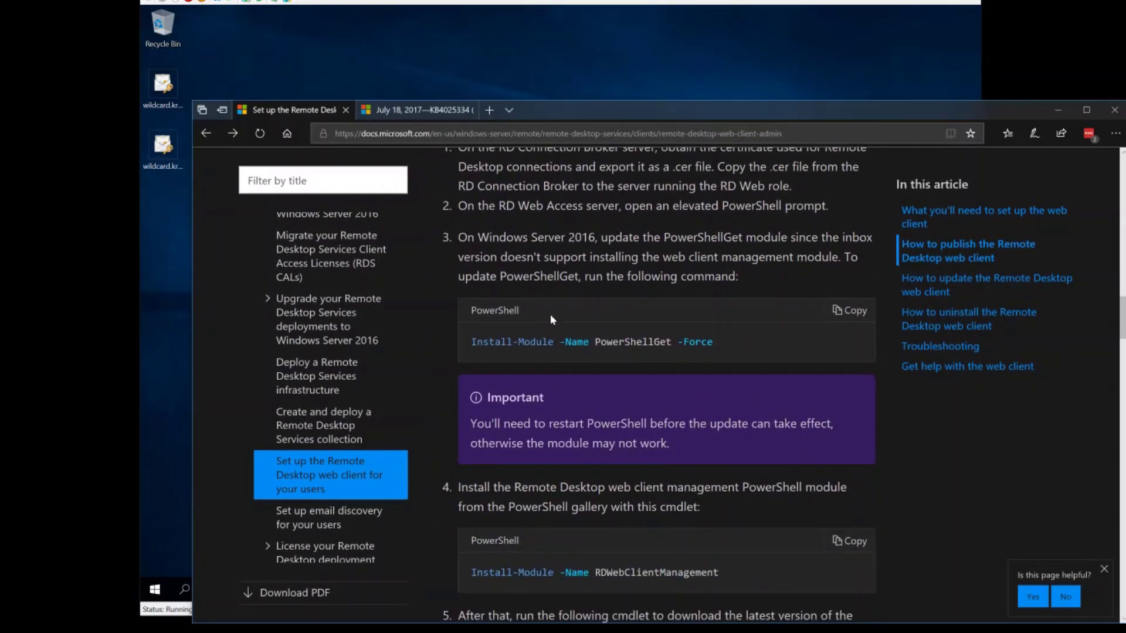
# - Resize the documentation window into a full-height strip on the left showing the publishing steps
pyautogui.moveTo(613, 118); pyautogui.dragTo(272, 14)
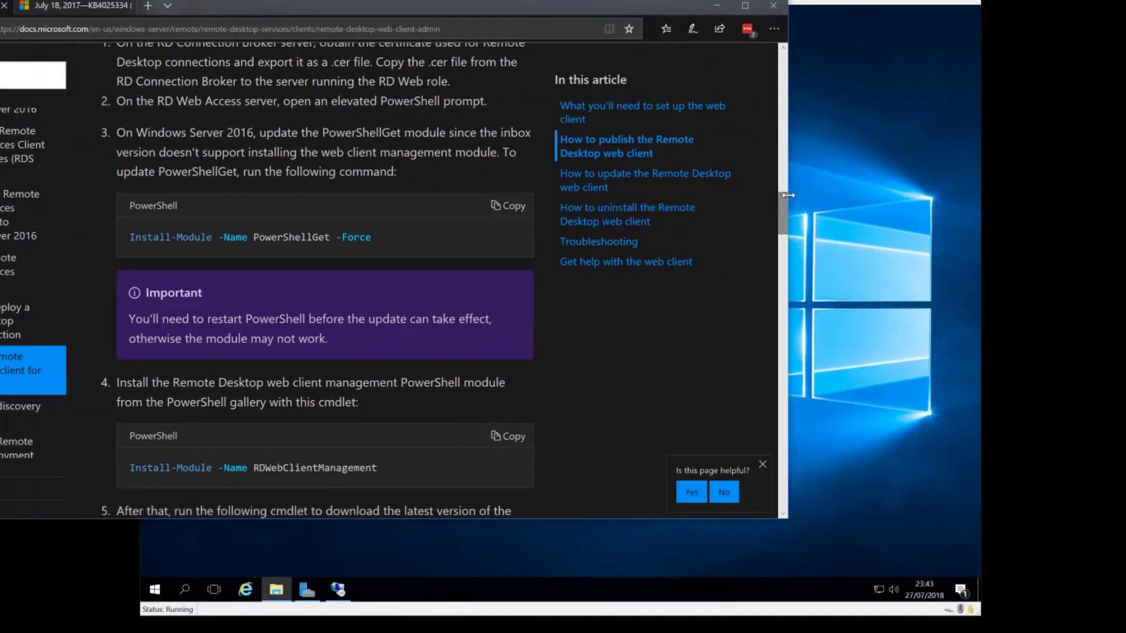
pyautogui.moveTo(786, 195); pyautogui.dragTo(122, 277)
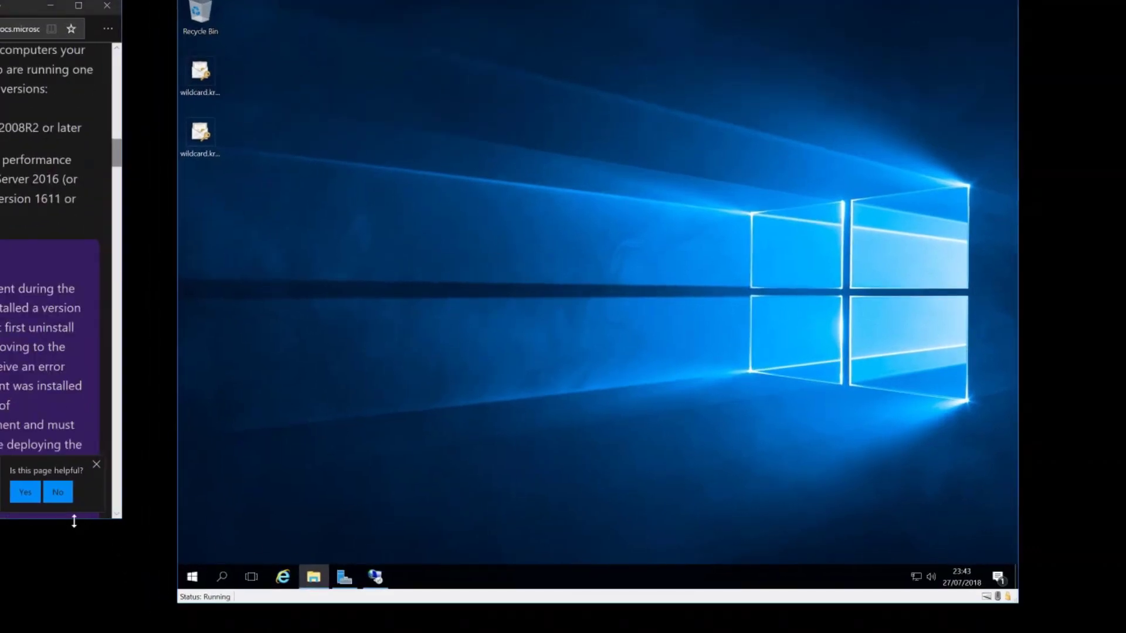
pyautogui.click(96, 464)
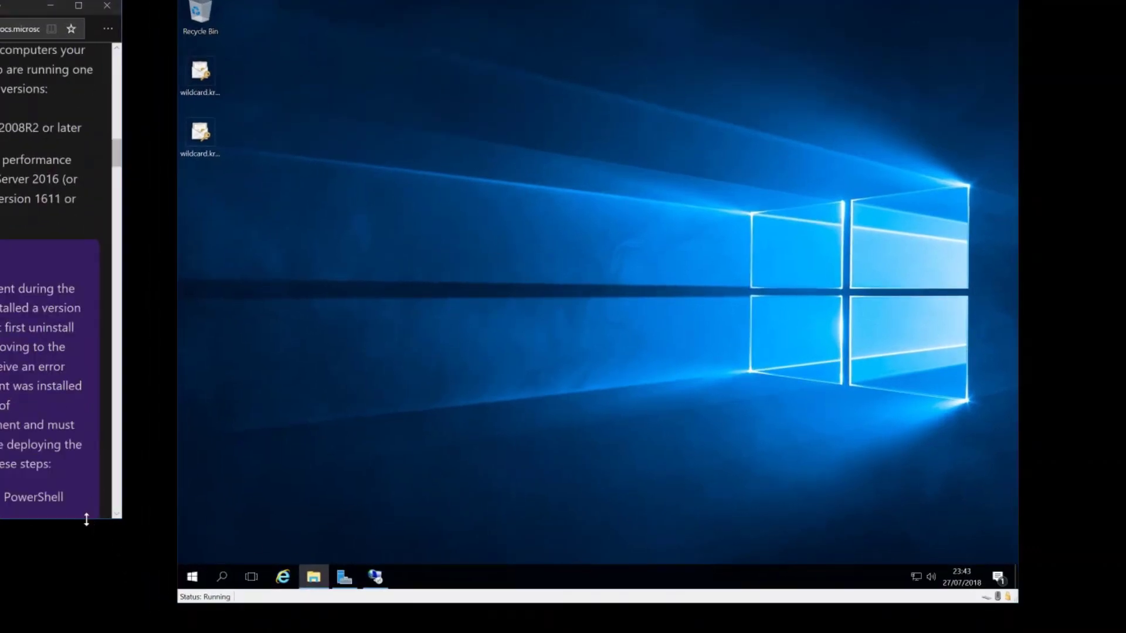
pyautogui.moveTo(87, 518); pyautogui.dragTo(83, 632)
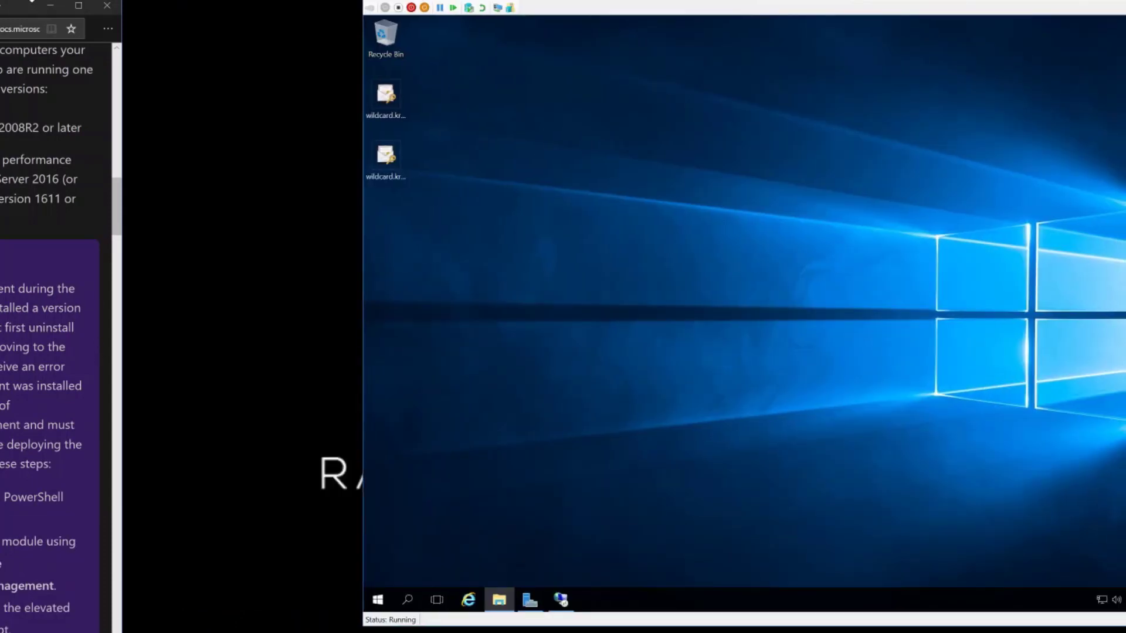
pyautogui.scroll(-1, 120, 82)
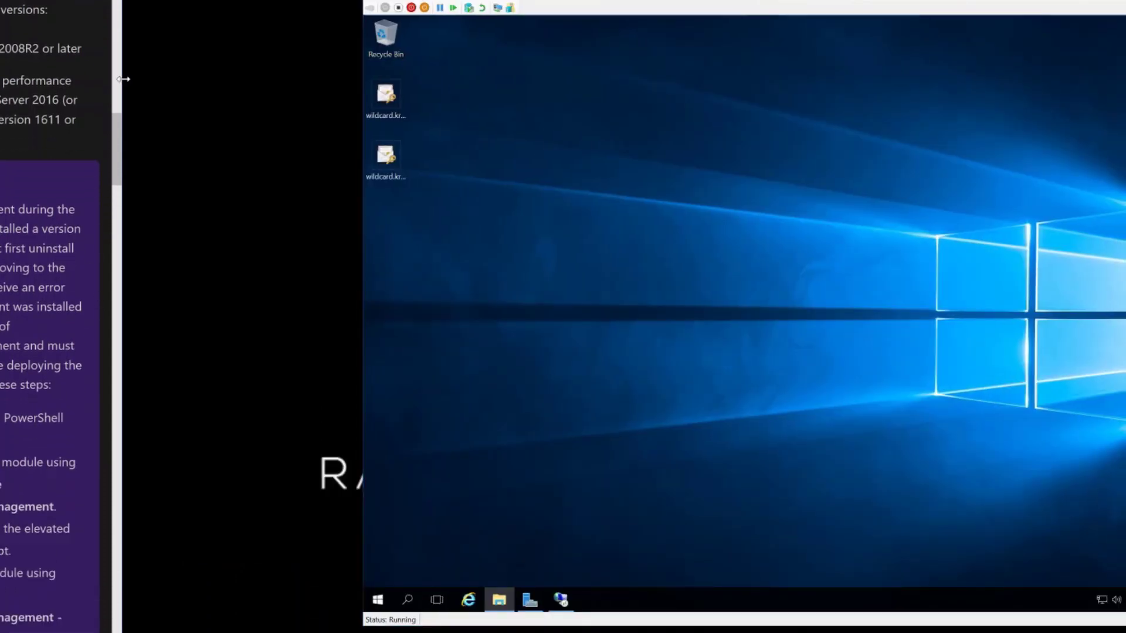
pyautogui.moveTo(120, 82); pyautogui.dragTo(326, 102)
pyautogui.scroll(-3, 293, 117)
# - Open a Windows PowerShell console on the server from the Start menu
pyautogui.click(553, 364)
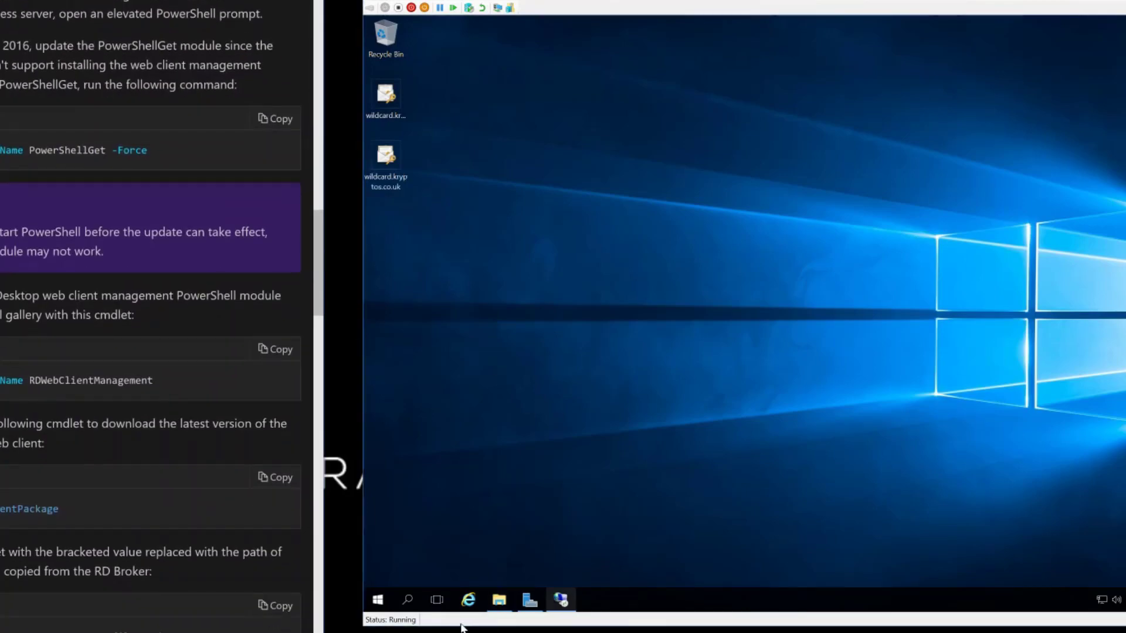
pyautogui.click(379, 600)
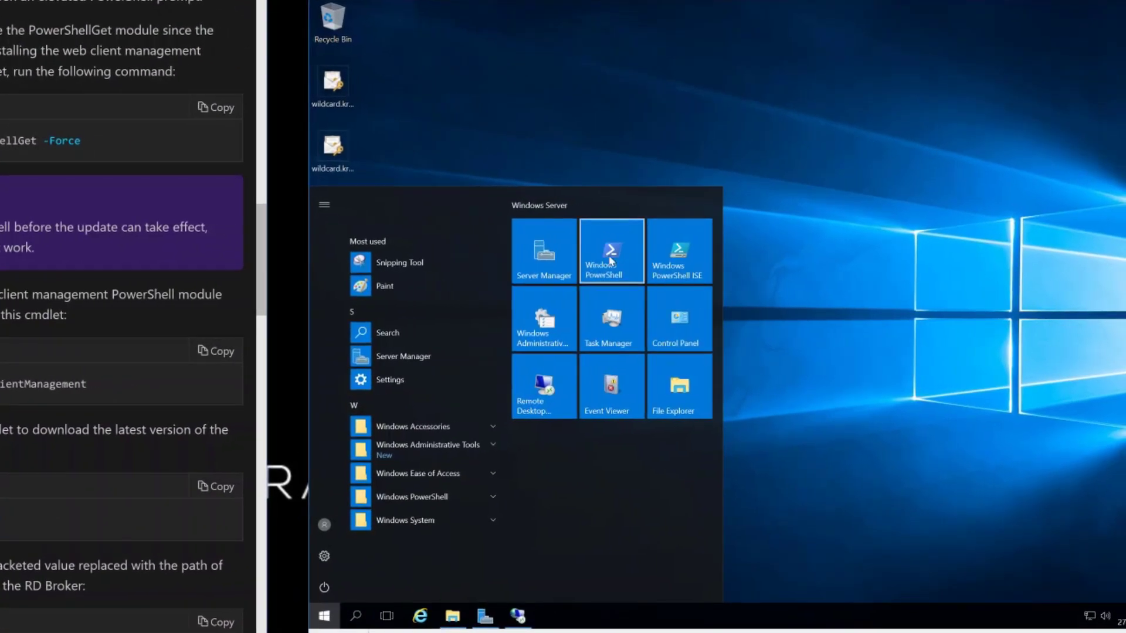
pyautogui.rightClick(610, 260)
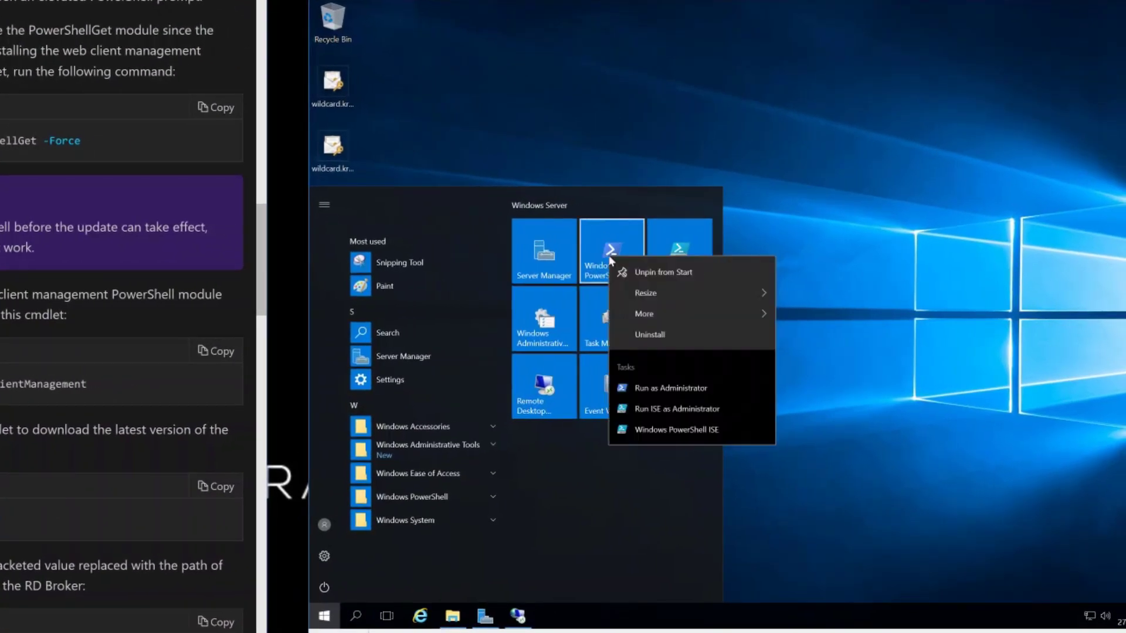
pyautogui.click(599, 248)
pyautogui.click(600, 250)
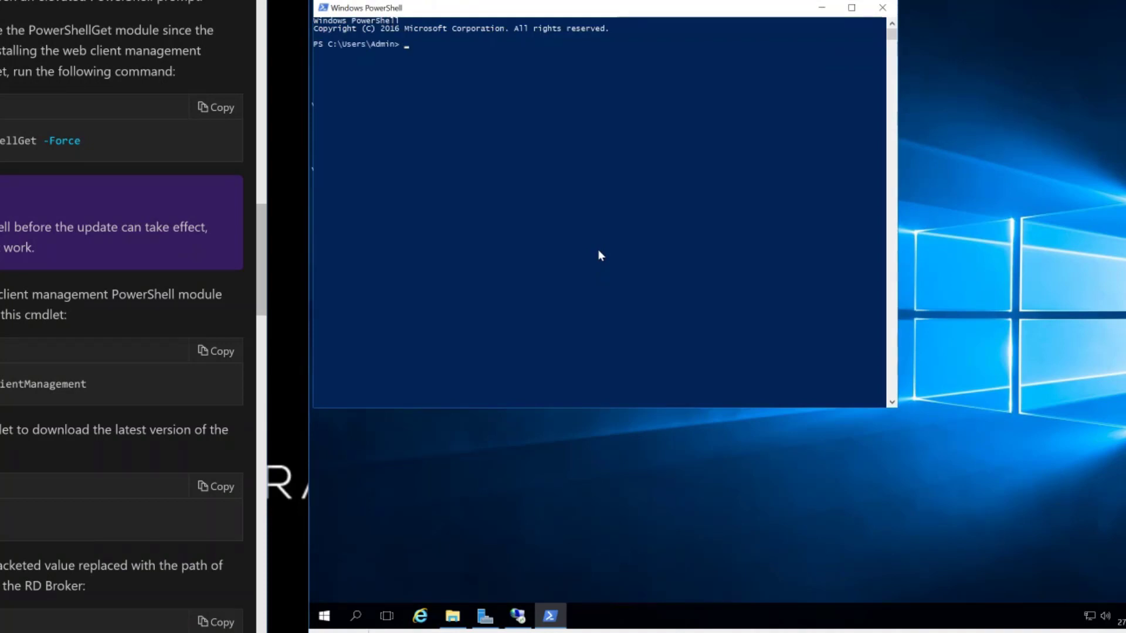
# - Run Install-Module -Name PowershellGet -Force, which fails for lack of administrator rights
pyautogui.write('Instalk')
pyautogui.press('BackSpace')
pyautogui.write('l-M')
pyautogui.press('Tab')
pyautogui.write('-Name')
pyautogui.write(' Powers')
pyautogui.write('hel')
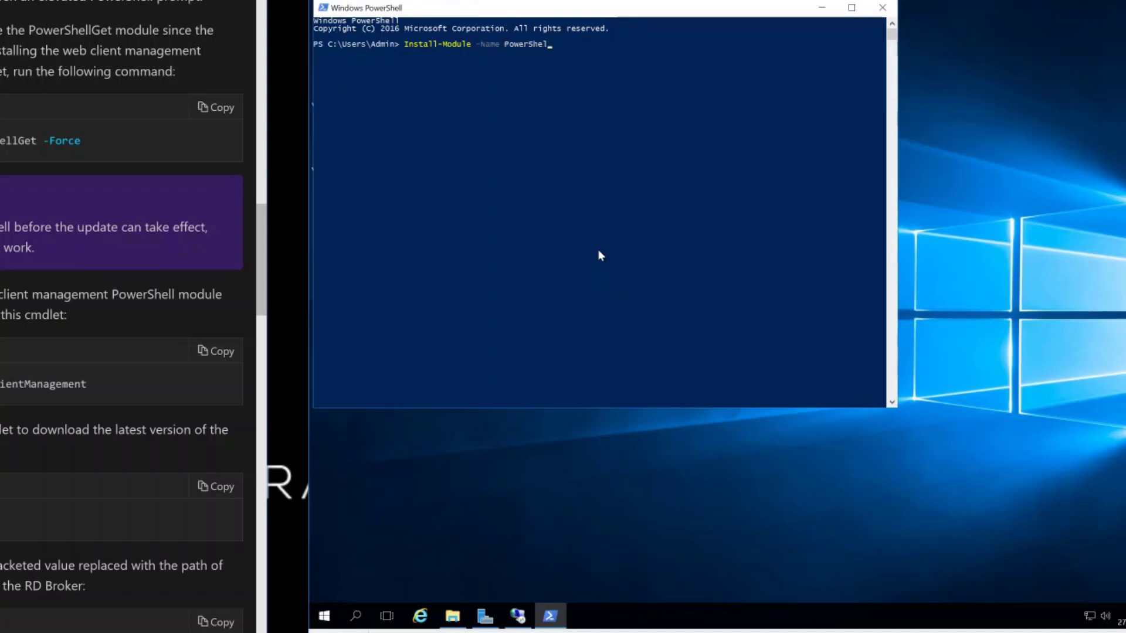
pyautogui.write('lGet -Force')
pyautogui.press('Return')
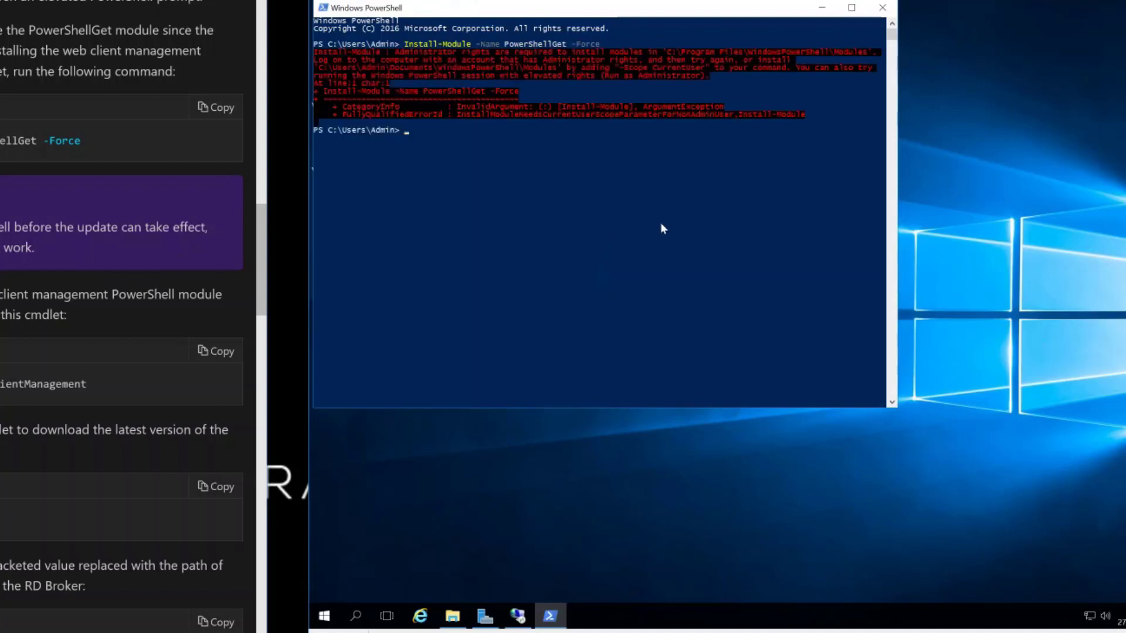
# - Open an elevated PowerShell console and close the old non-administrator one
pyautogui.rightClick(550, 616)
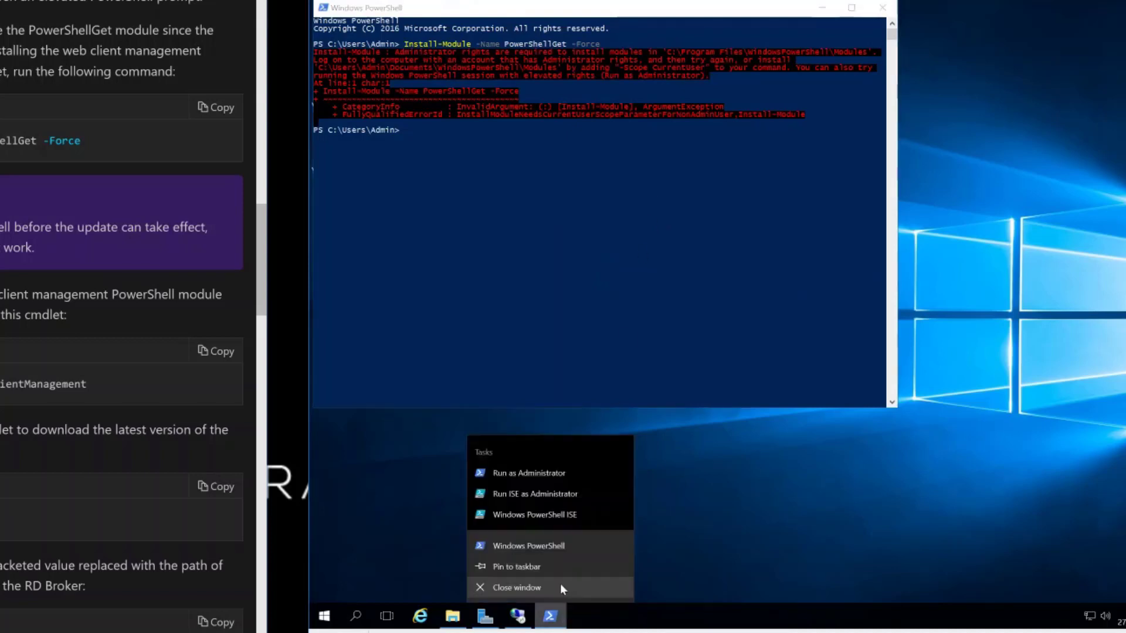
pyautogui.click(554, 476)
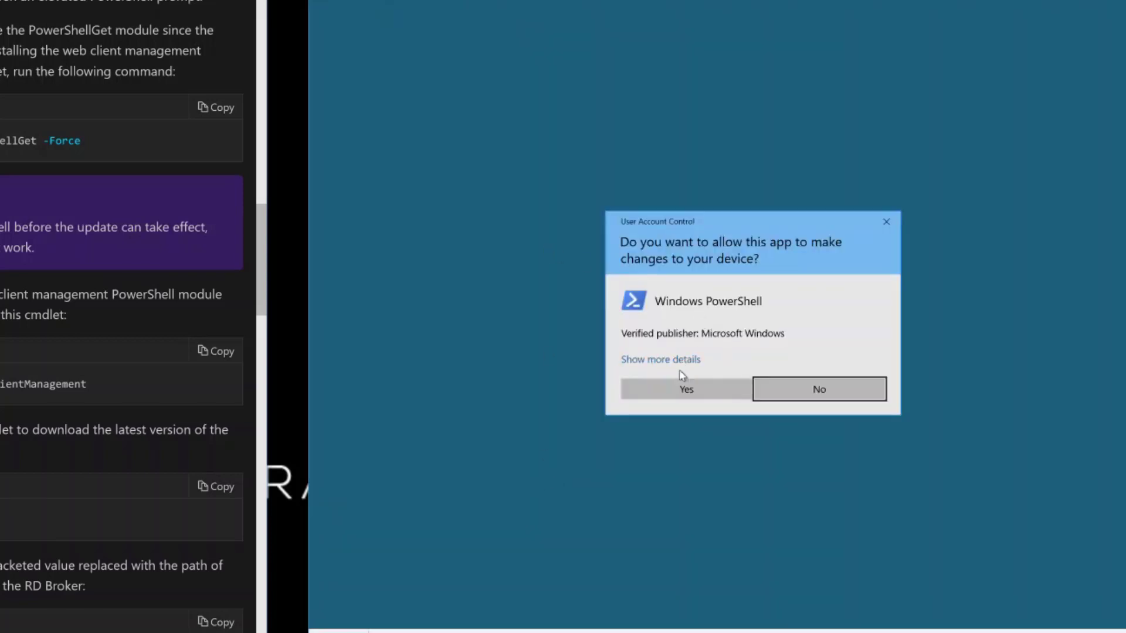
pyautogui.click(683, 388)
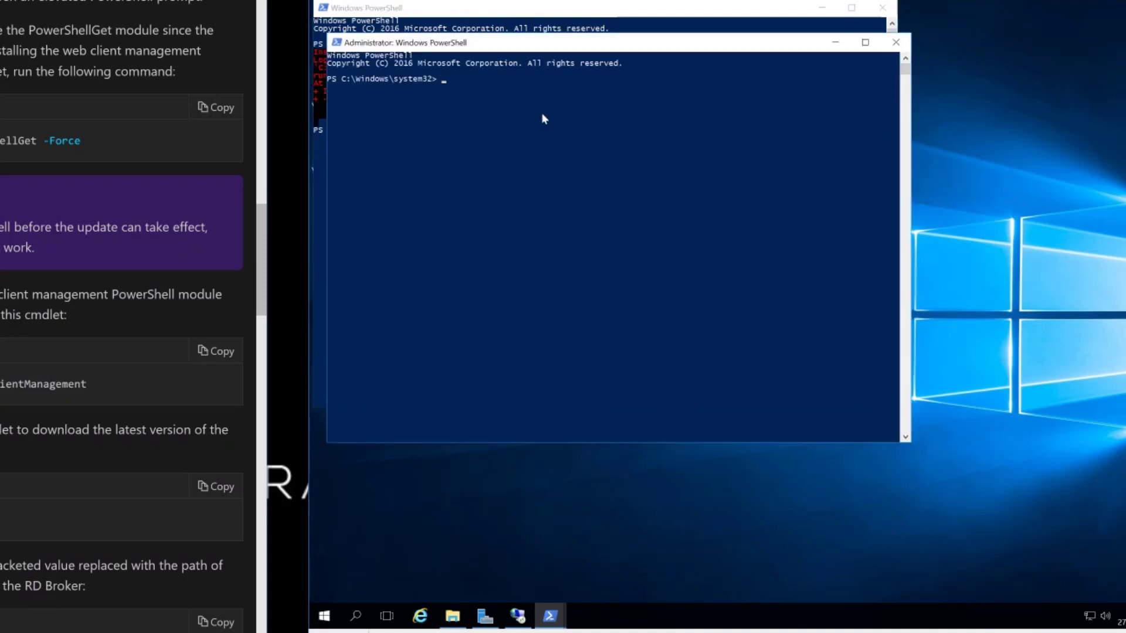
pyautogui.click(882, 9)
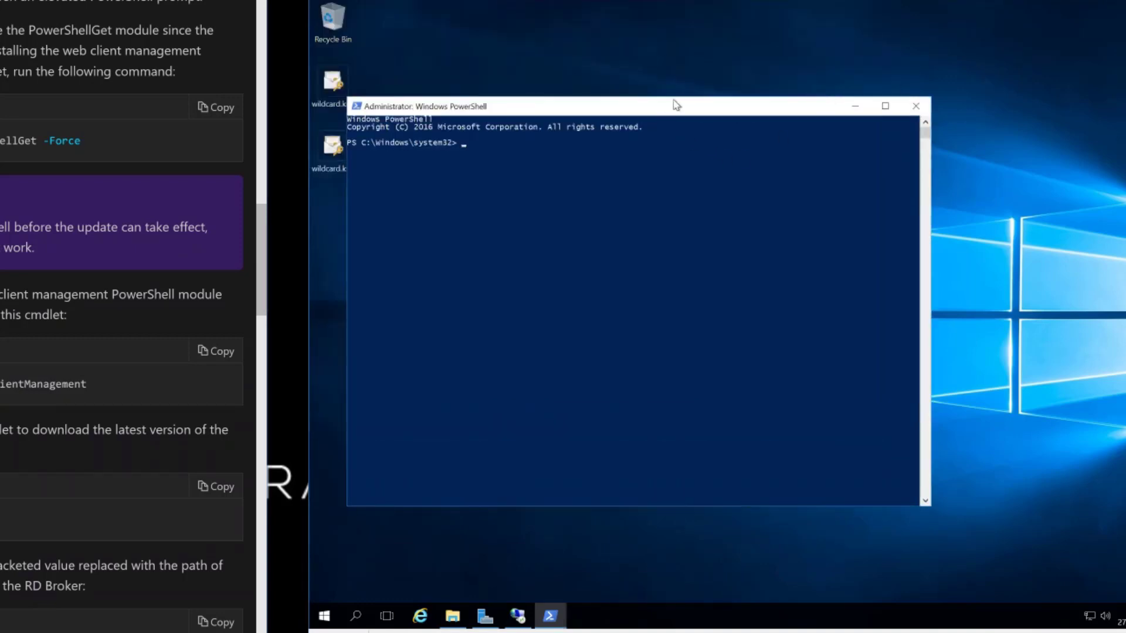
# - From C:\ with a cleared screen, rerun install-module -name PowerShellGet -Force, answering Y for NuGet
pyautogui.write('cd\\')
pyautogui.press('Return')
pyautogui.write('cls')
pyautogui.press('Return')
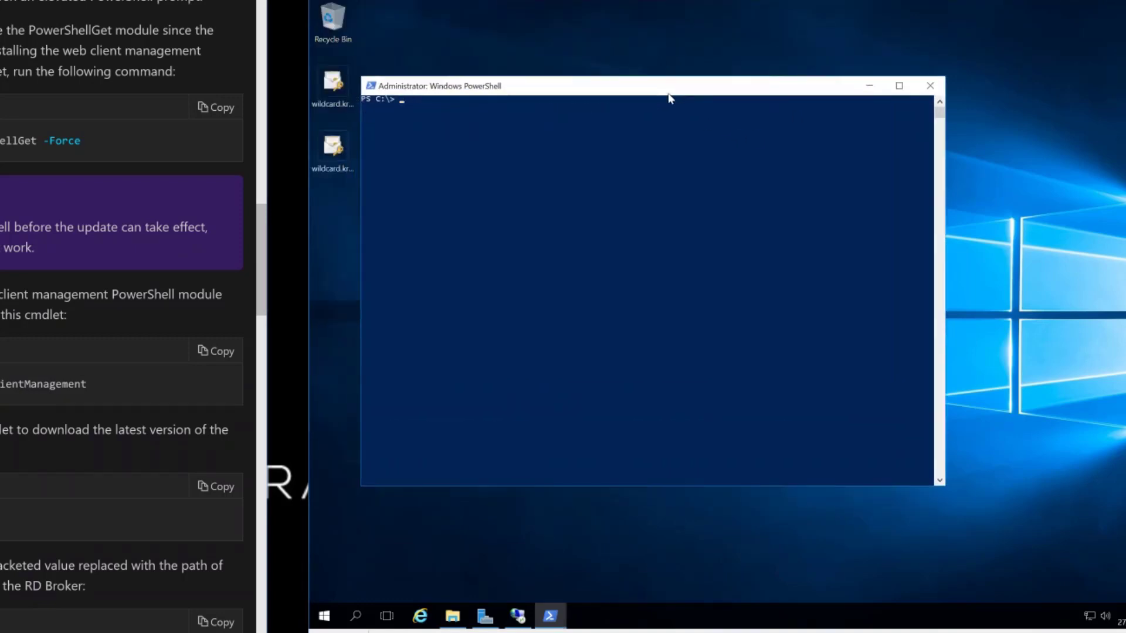
pyautogui.write('install-module')
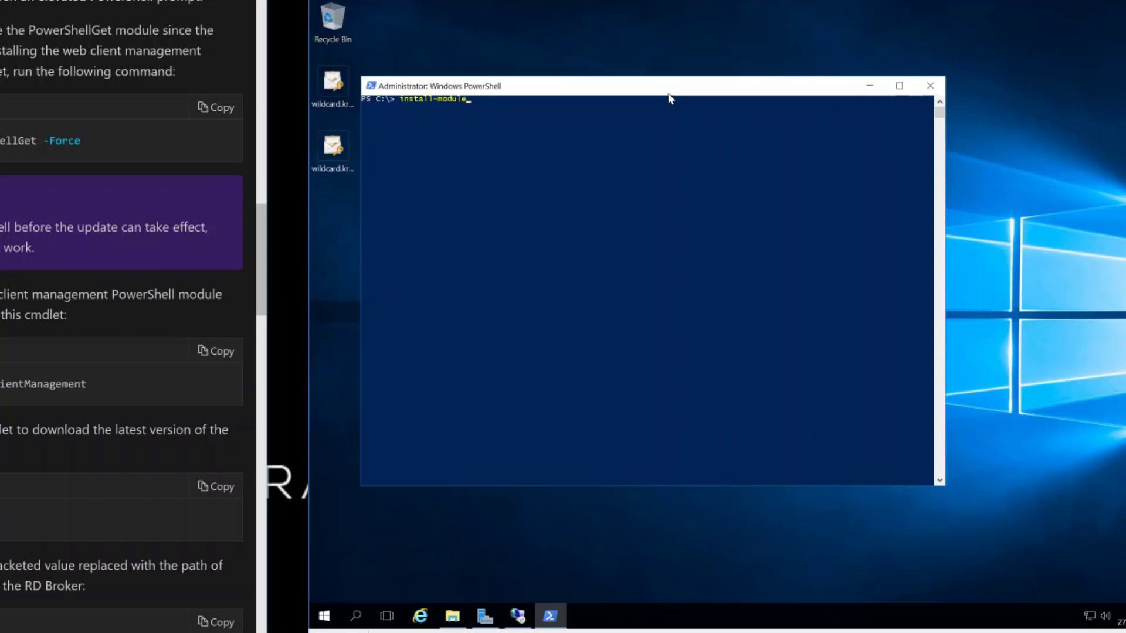
pyautogui.write(' -name PowerShellGet -Force')
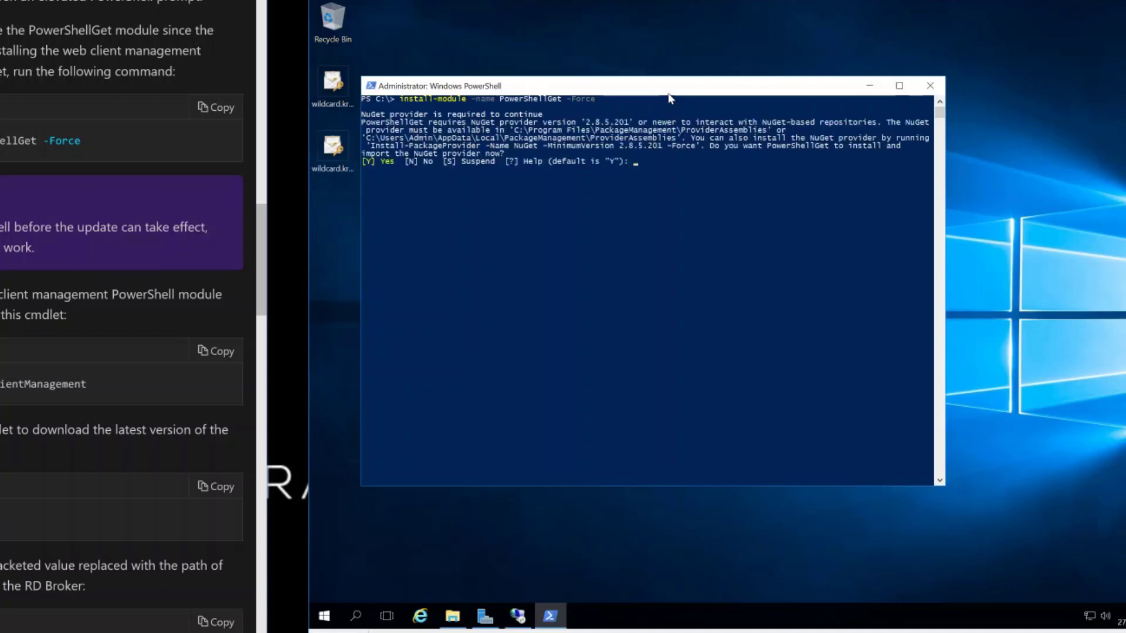
pyautogui.write('Y')
pyautogui.scroll(-4, 121, 316)
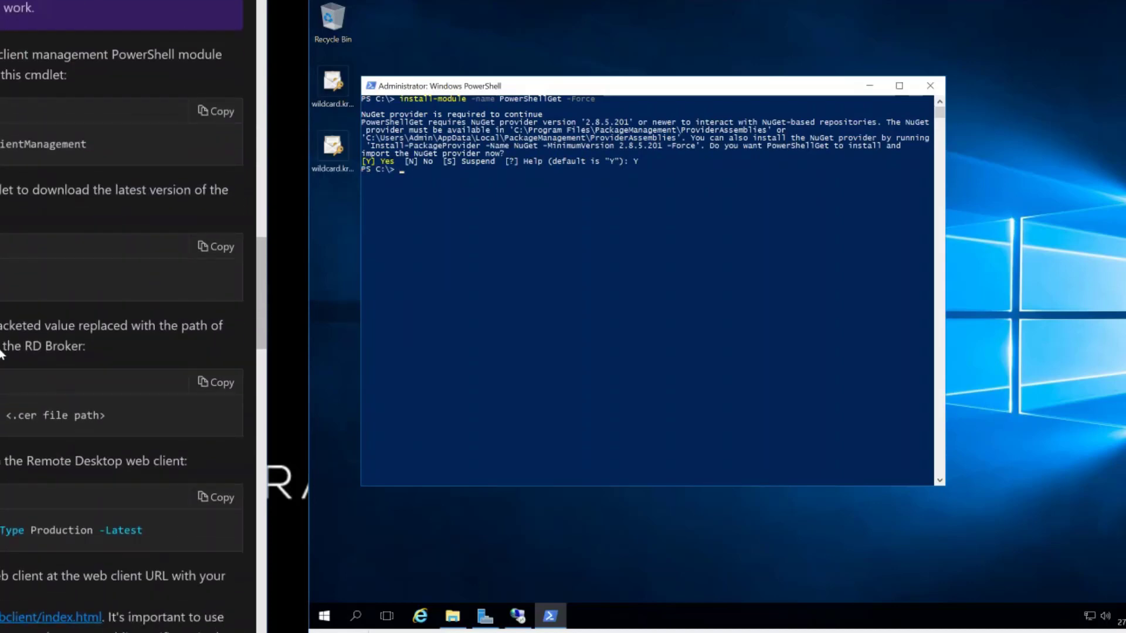
pyautogui.moveTo(95, 151); pyautogui.dragTo(9, 150)
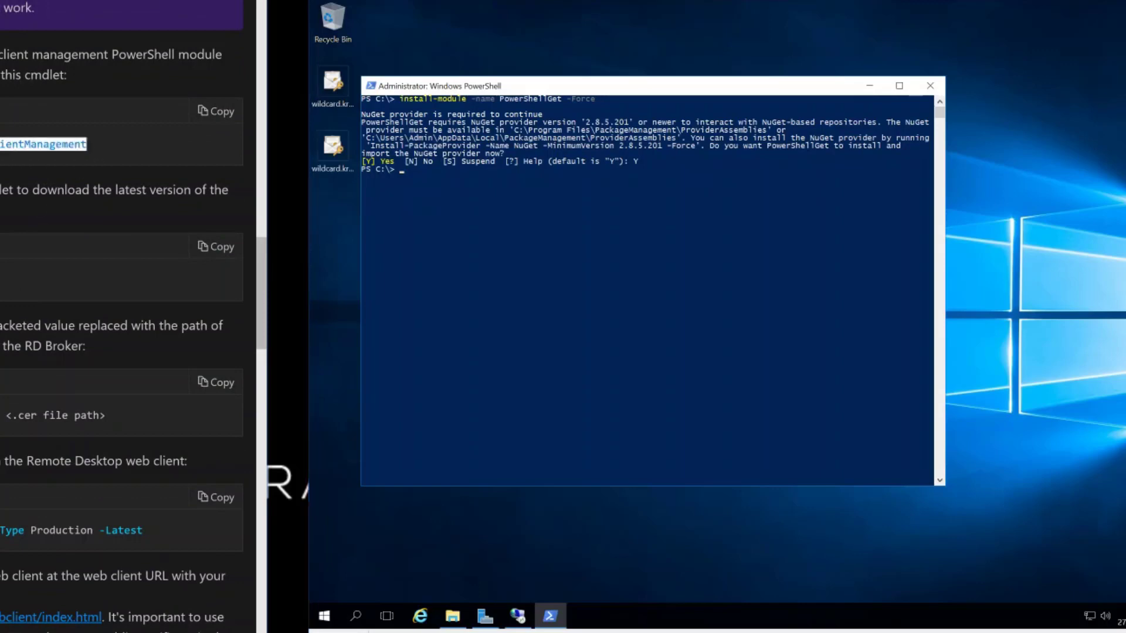
# - Run Install-Module -Name RDWebClientManagement, answering Y to both prompts
pyautogui.click(425, 247)
pyautogui.write('Install-Module -Name RDWebClientManag')
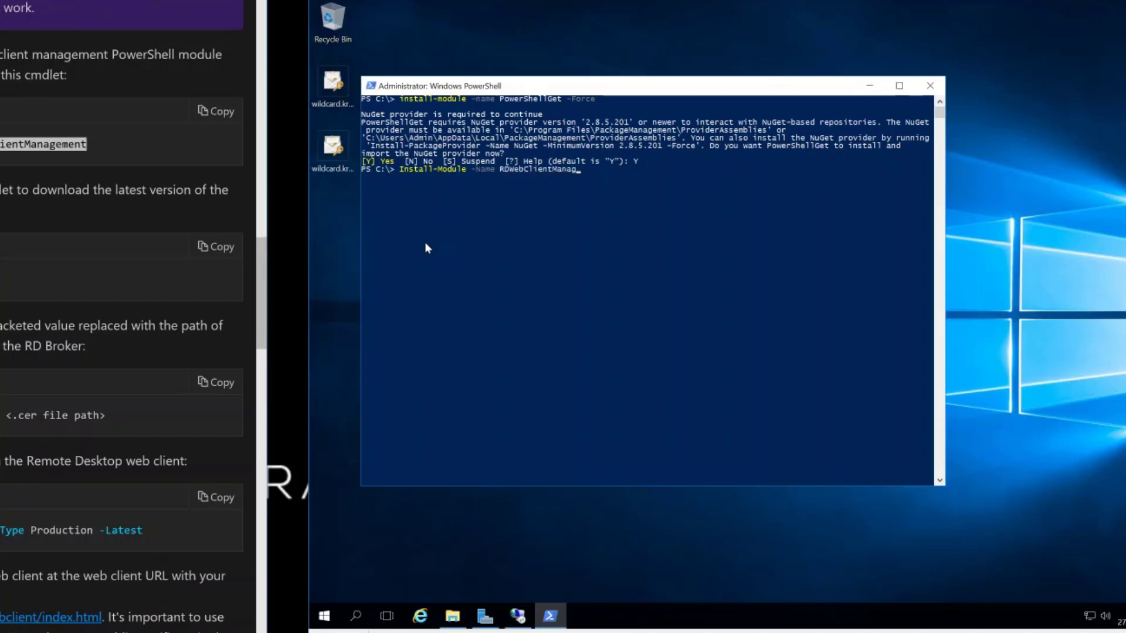
pyautogui.write('ement')
pyautogui.press('Return')
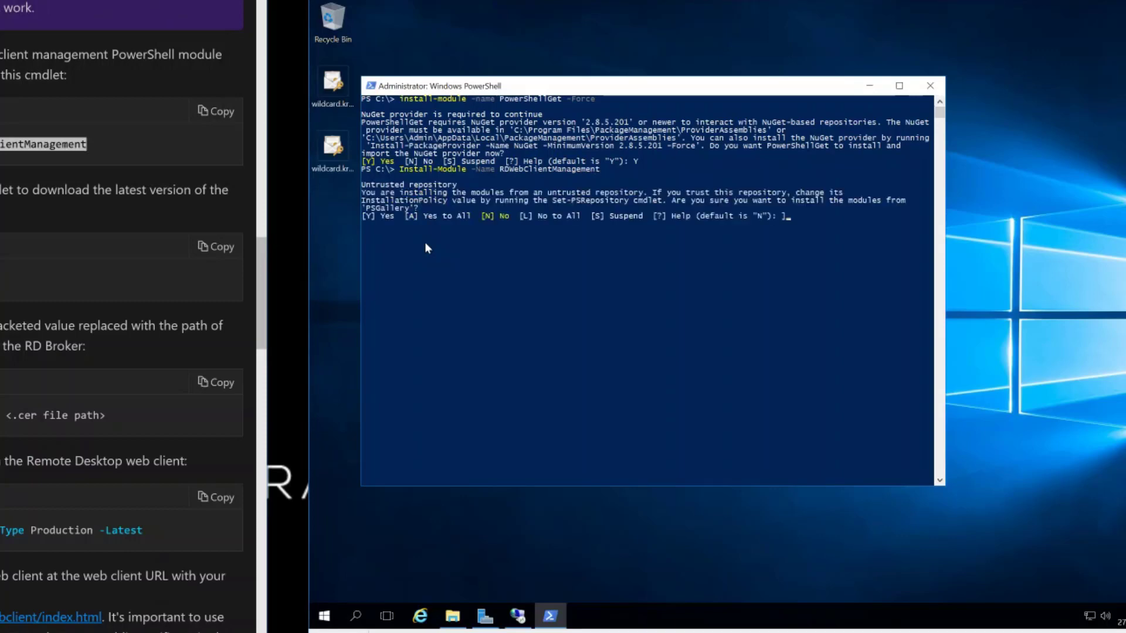
pyautogui.write('Y')
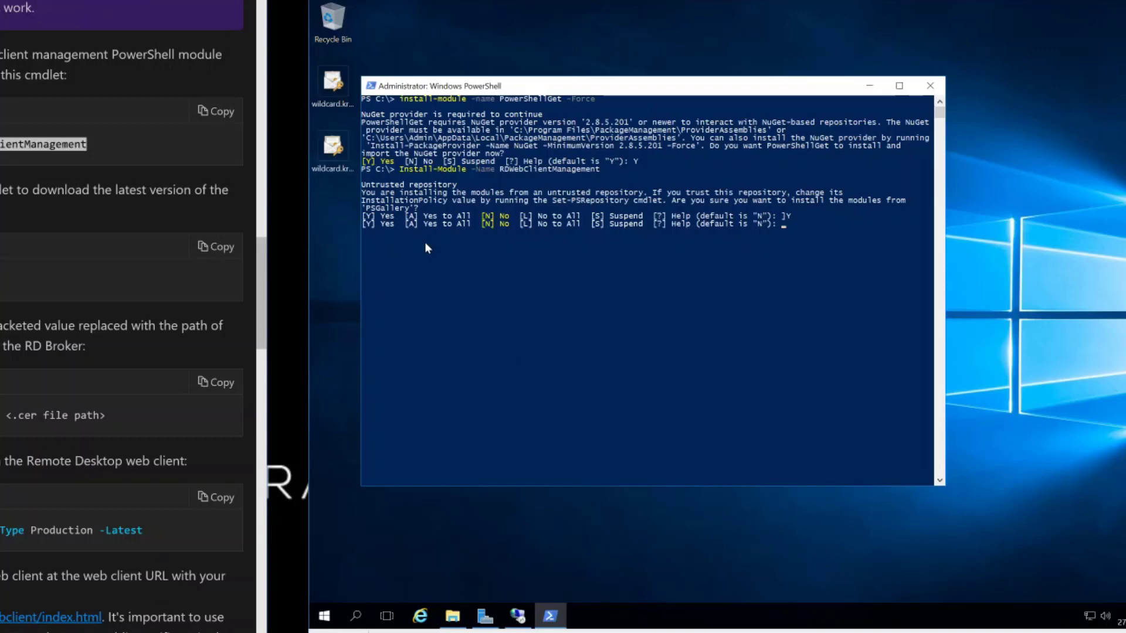
pyautogui.write('Y')
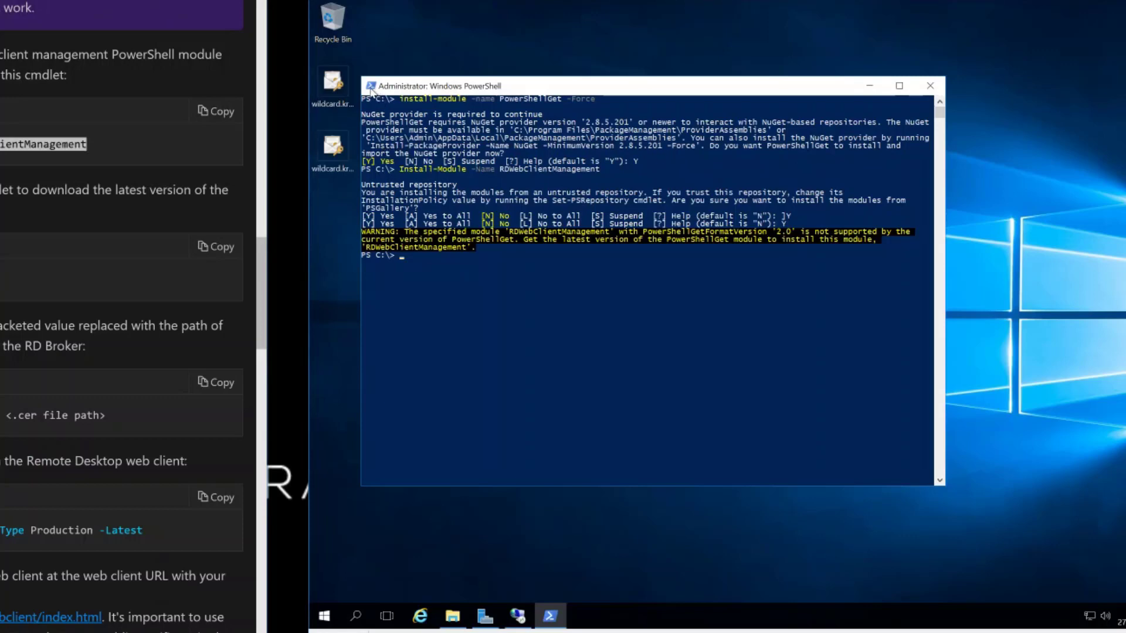
# - Copy the Install-PackageProvider NuGet command from the console output and paste it at the prompt
pyautogui.click(370, 88)
pyautogui.moveTo(391, 191)
pyautogui.click(463, 186)
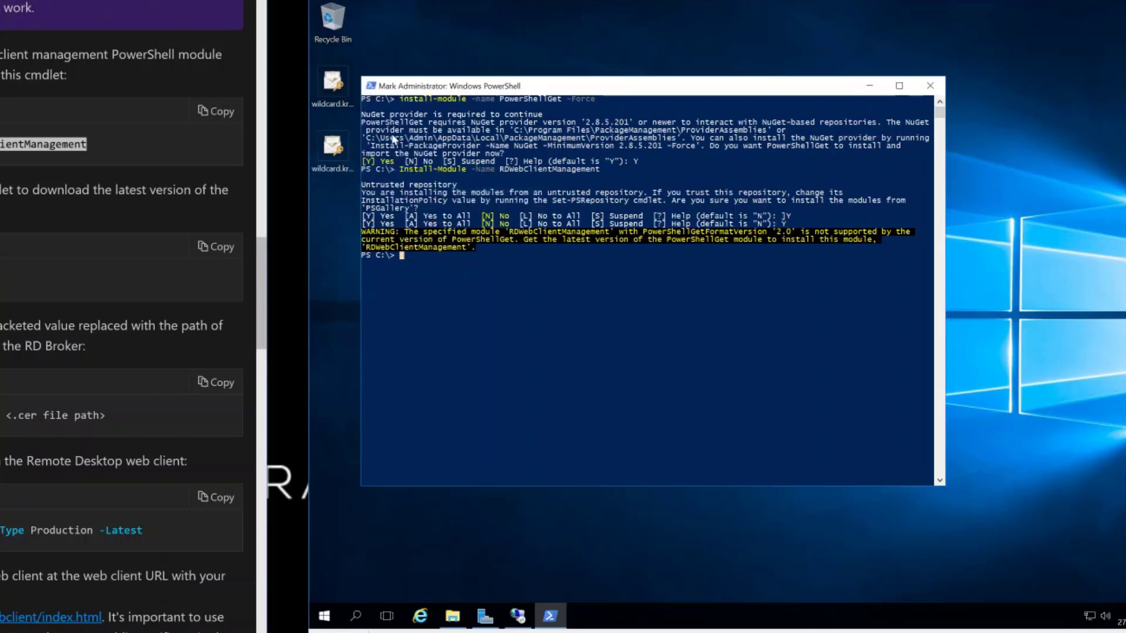
pyautogui.moveTo(371, 146); pyautogui.dragTo(691, 152)
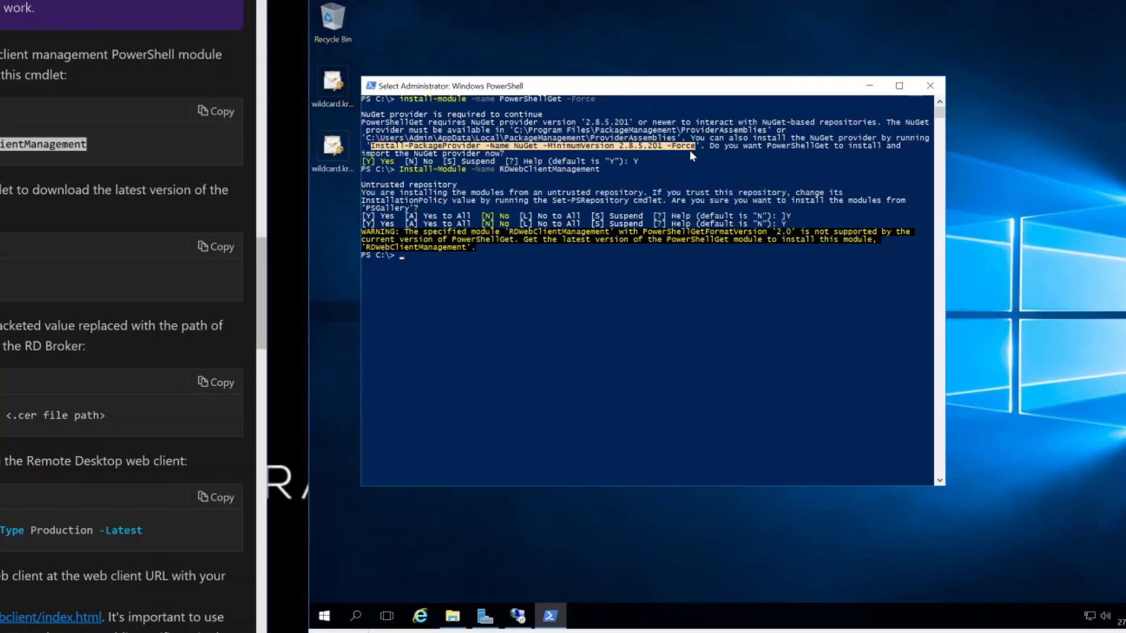
pyautogui.rightClick(690, 150)
pyautogui.rightClick(644, 354)
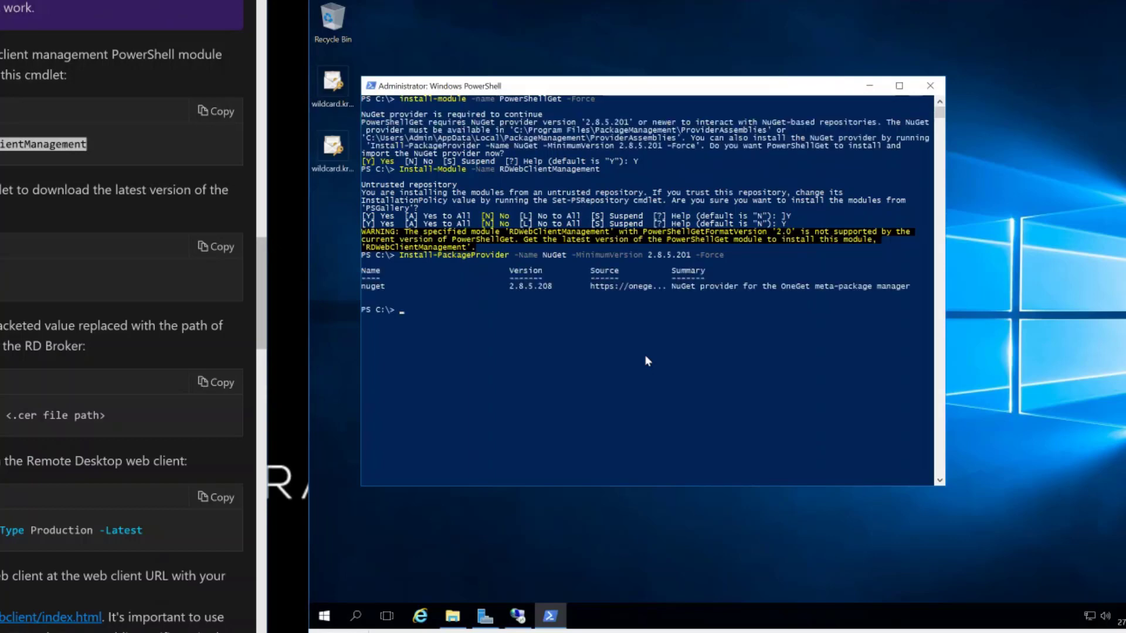
# - Recall and rerun Install-Module -Name RDWebClientManagement, answering Y to trust the untrusted gallery
pyautogui.press('Up')
pyautogui.press('Up')
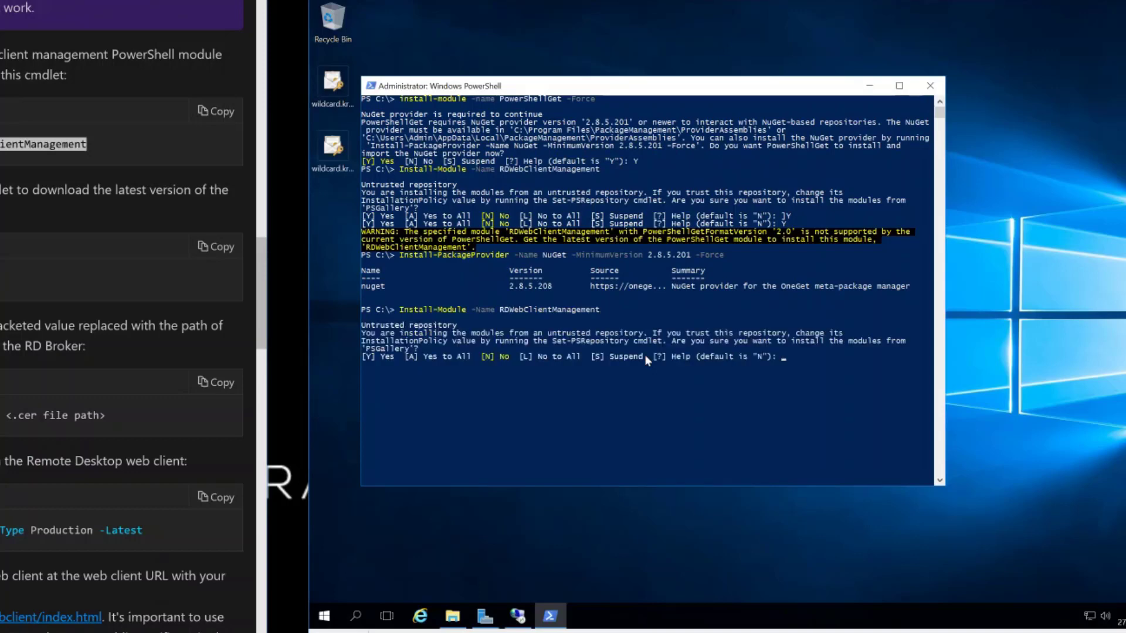
pyautogui.write('Y')
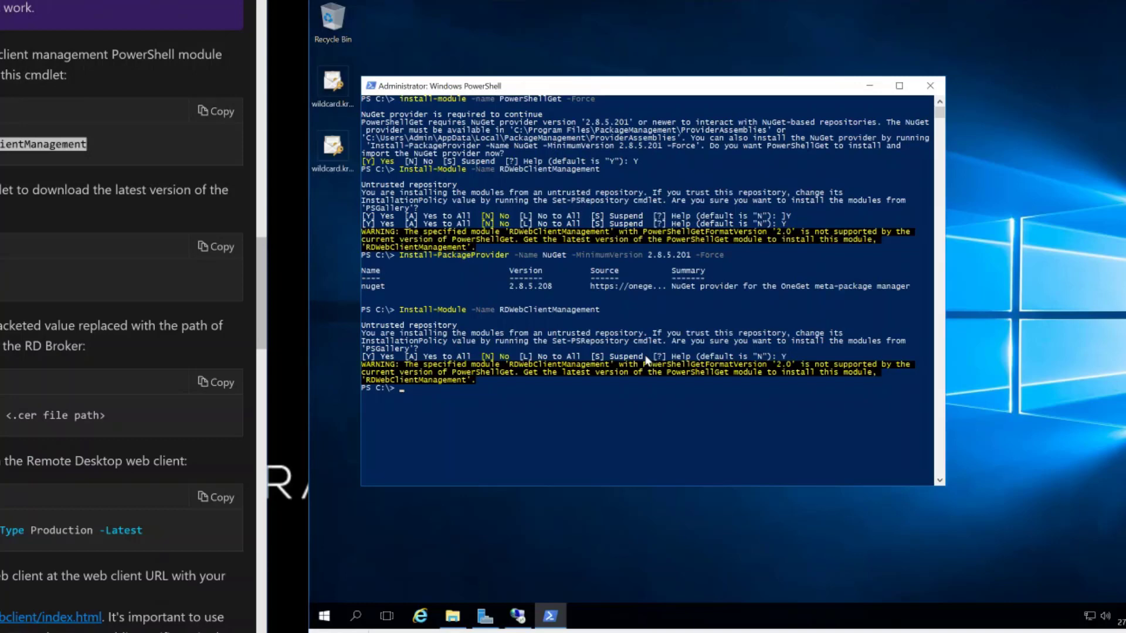
pyautogui.scroll(4, 122, 317)
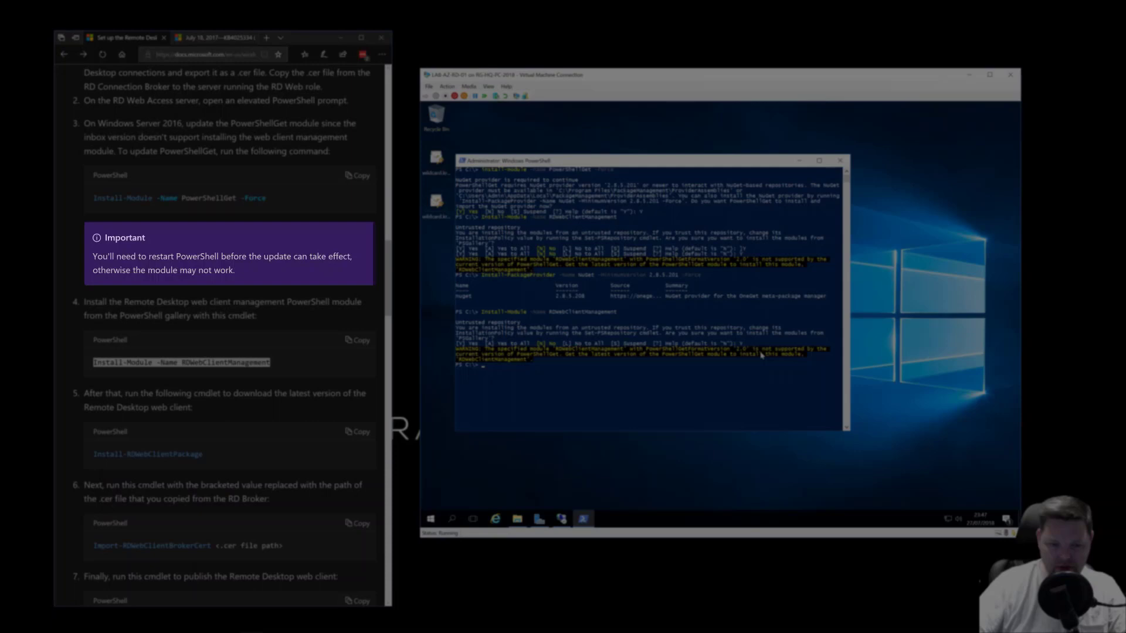
# - Close the current PowerShell console and relaunch Windows PowerShell as Administrator from Start, approving UAC
pyautogui.click(544, 379)
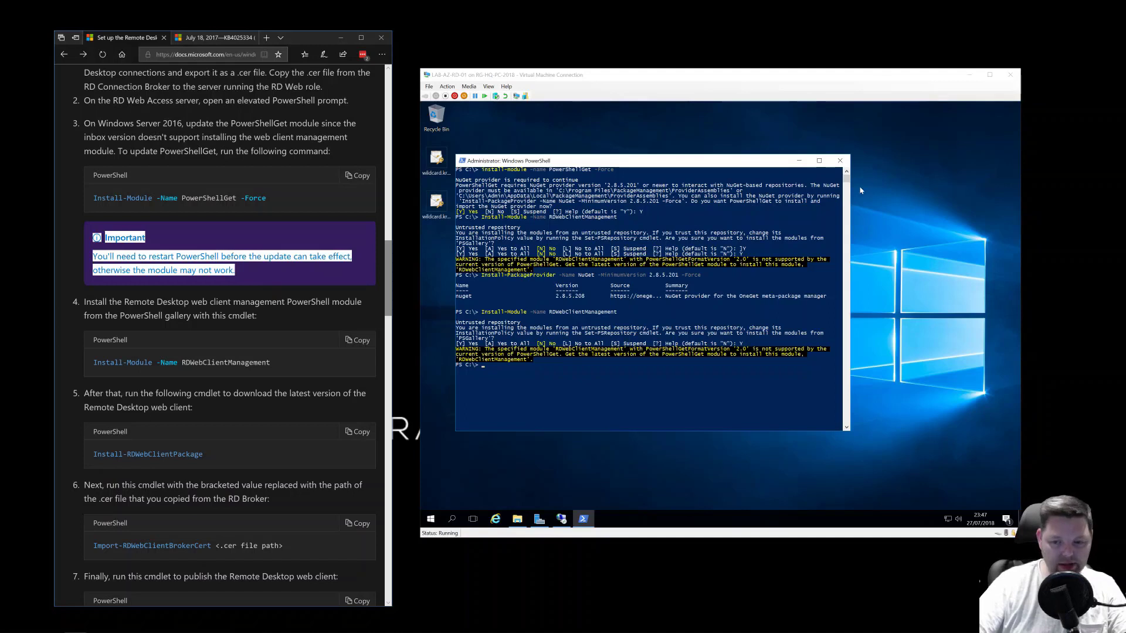
pyautogui.click(840, 160)
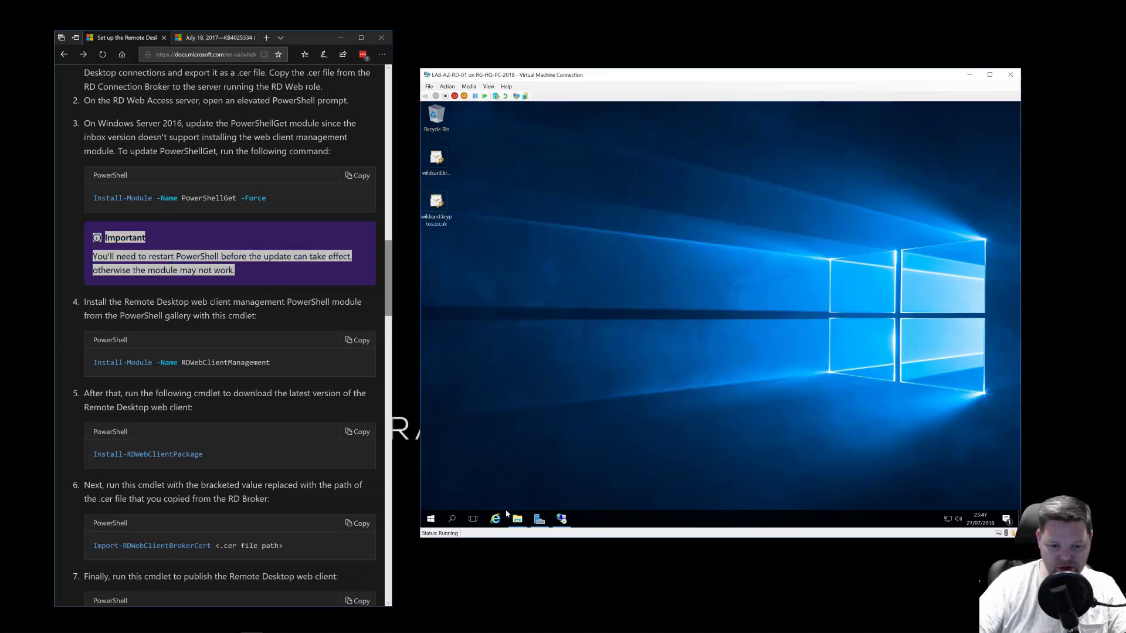
pyautogui.click(433, 520)
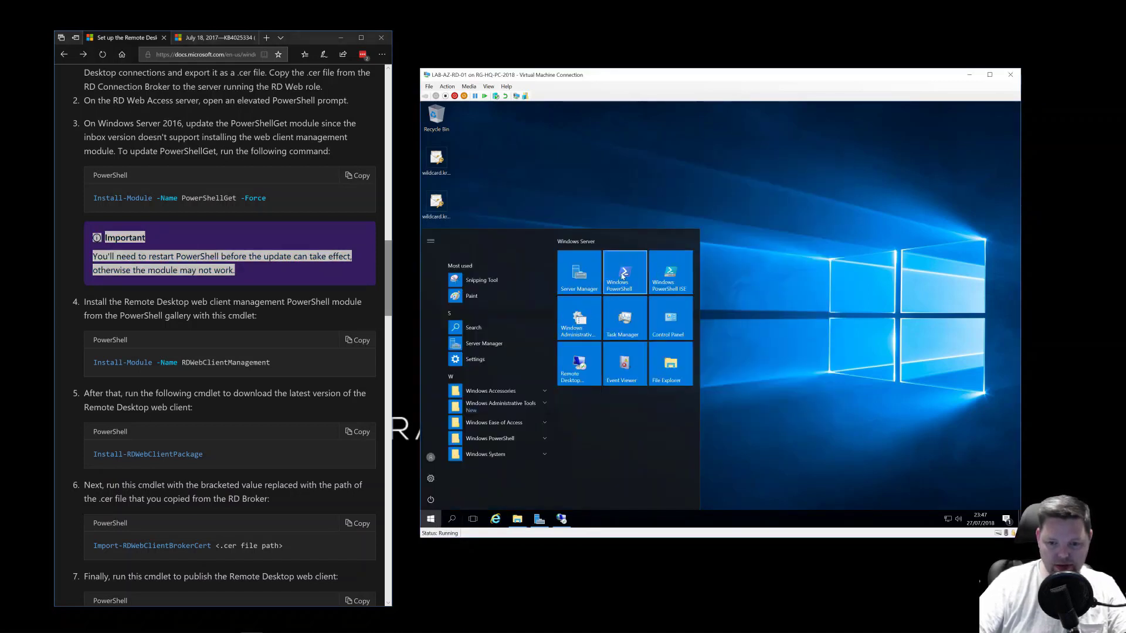
pyautogui.rightClick(614, 269)
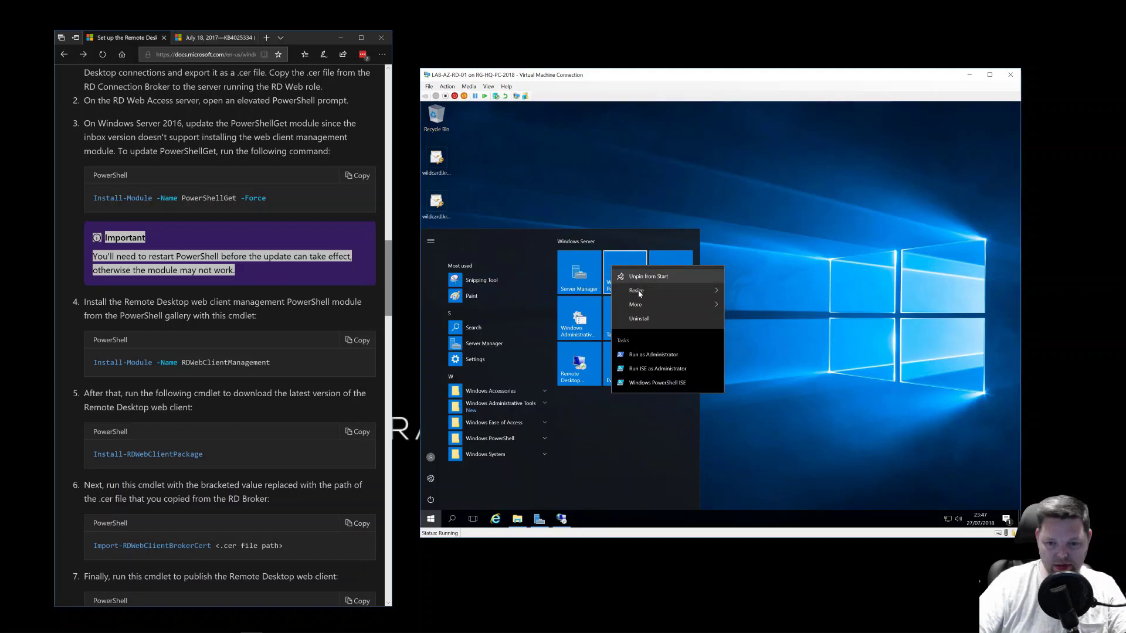
pyautogui.click(652, 355)
pyautogui.click(690, 372)
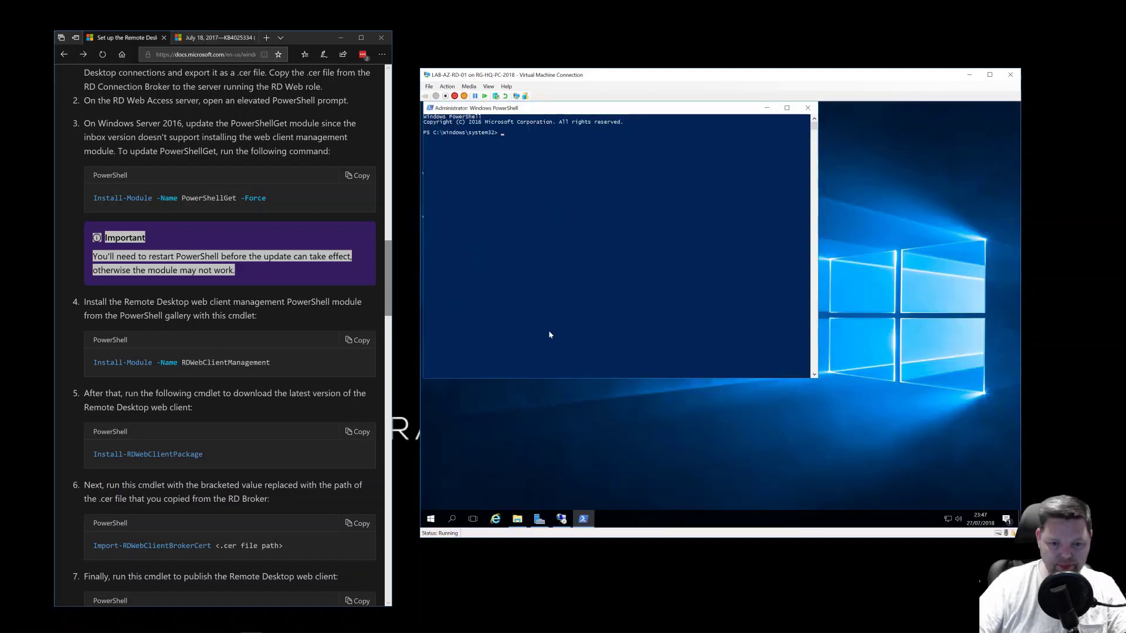
# - Change to the root of drive C and clear the console
pyautogui.write('cd \\')
pyautogui.press('Return')
pyautogui.write('cls')
pyautogui.press('Return')
# - Run Install-Module -Name RDWebClientManagement, correcting the misspelled module name
pyautogui.moveTo(270, 362); pyautogui.dragTo(219, 362)
pyautogui.click(540, 280)
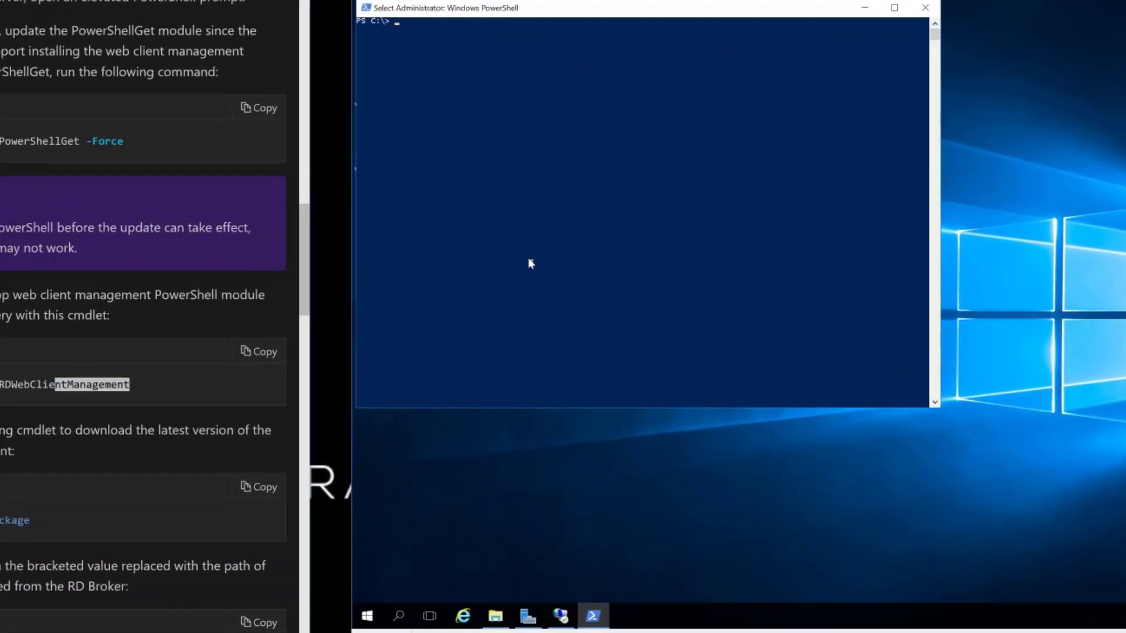
pyautogui.write('Inst')
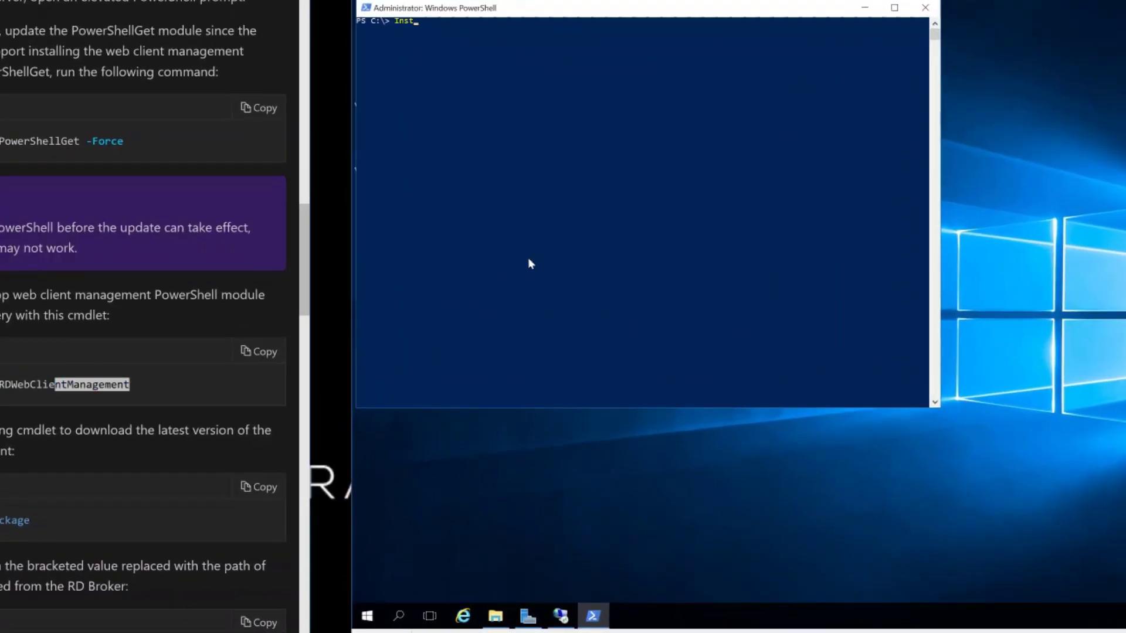
pyautogui.write('all-Module')
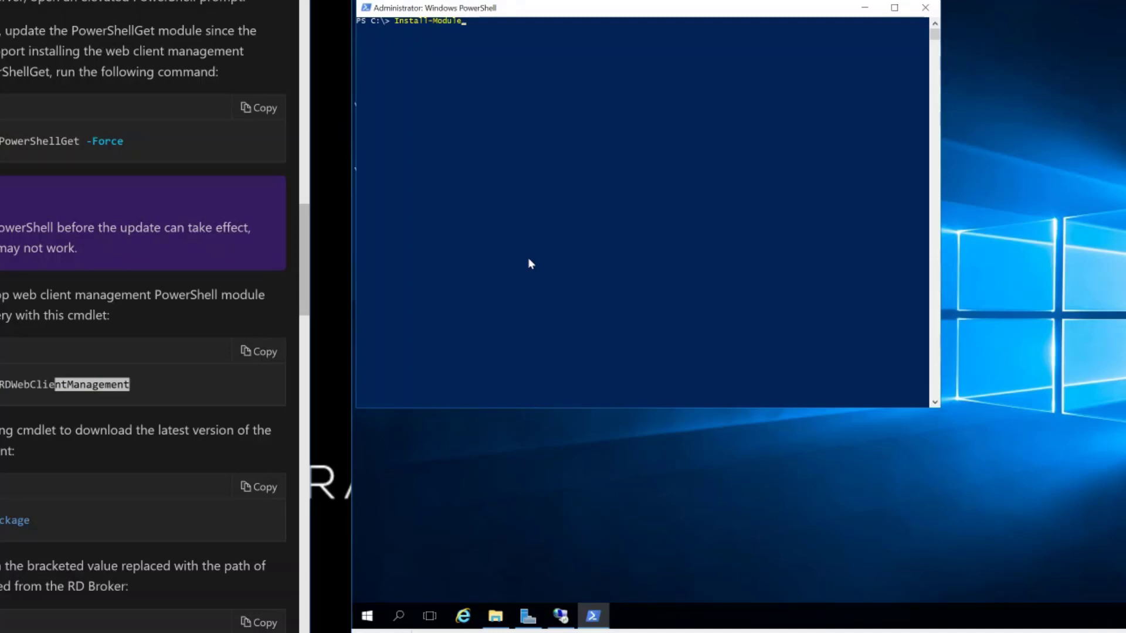
pyautogui.write(' -Name RDWeb')
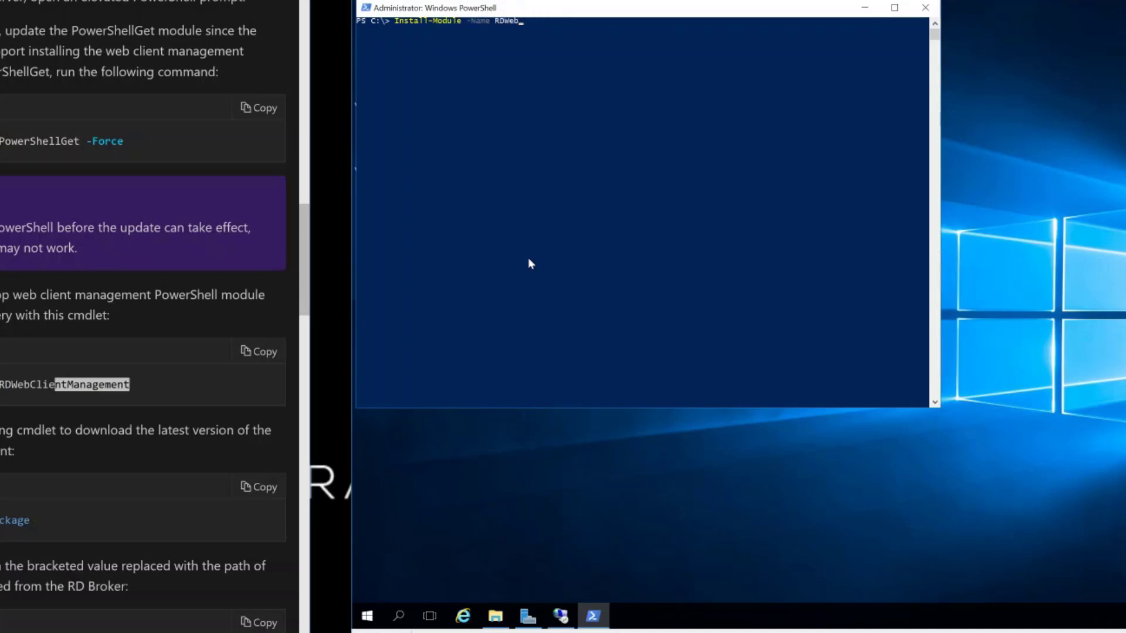
pyautogui.write('Client')
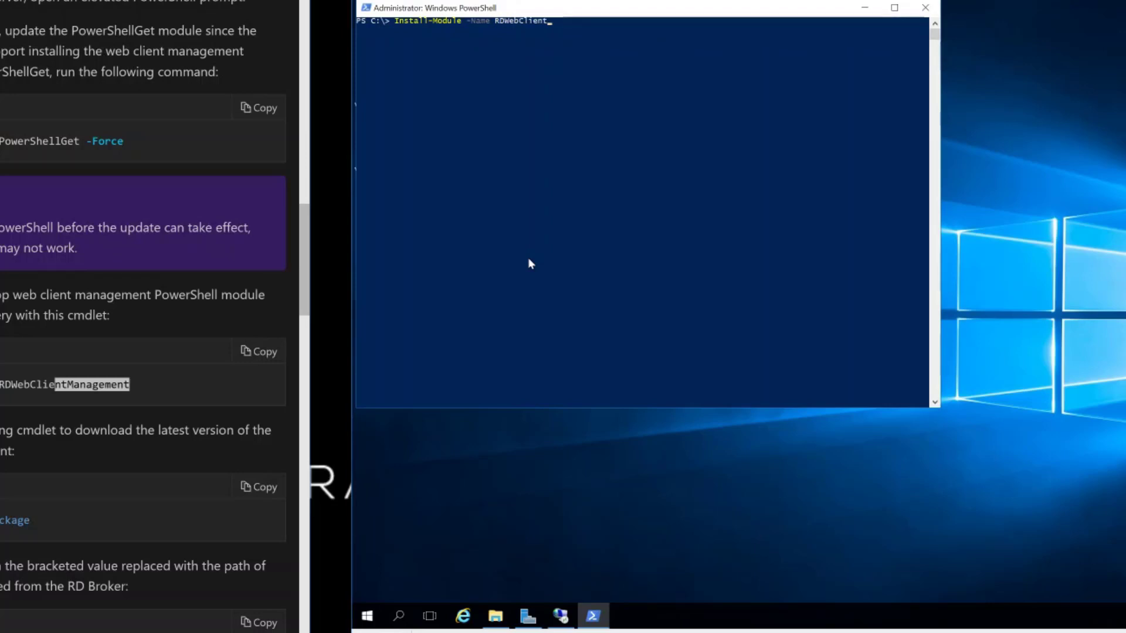
pyautogui.write('Mangemen')
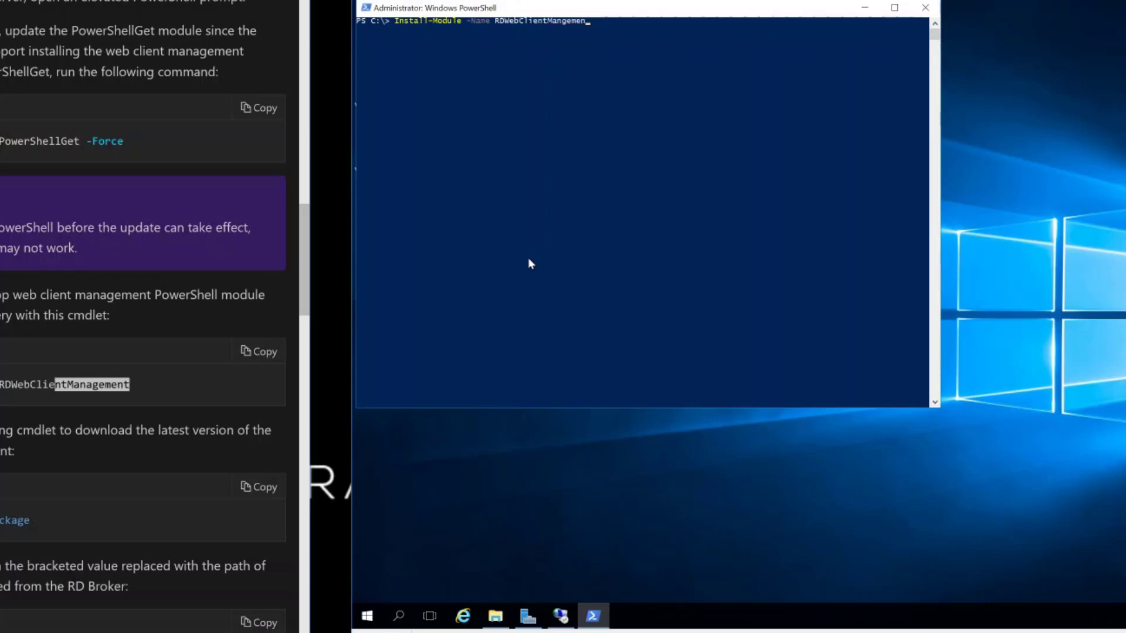
pyautogui.write('t')
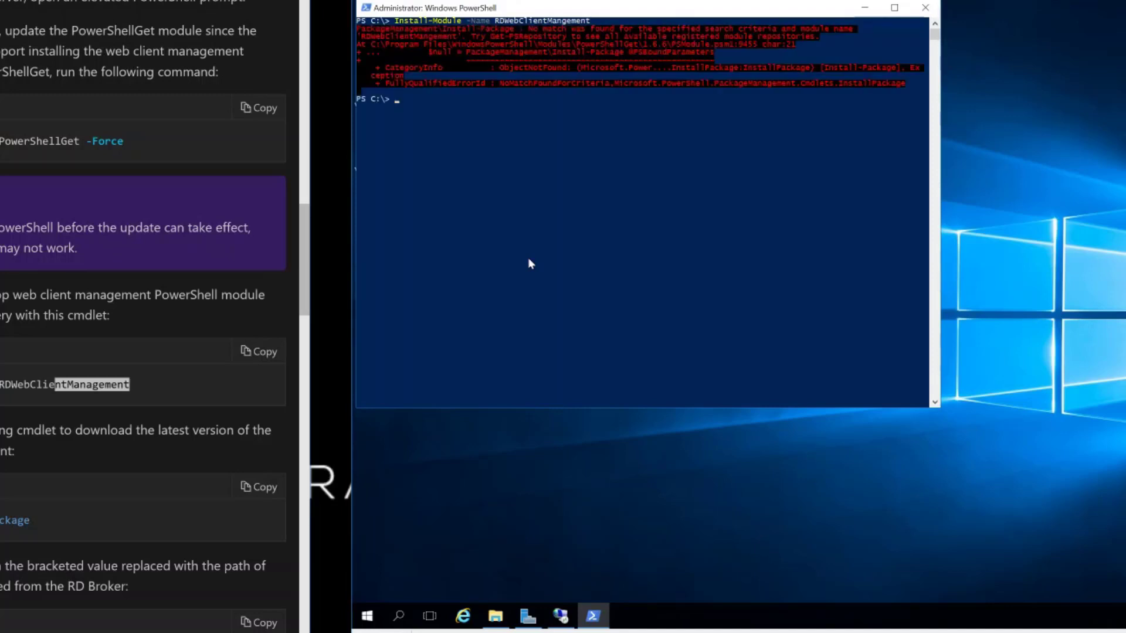
pyautogui.press('Up')
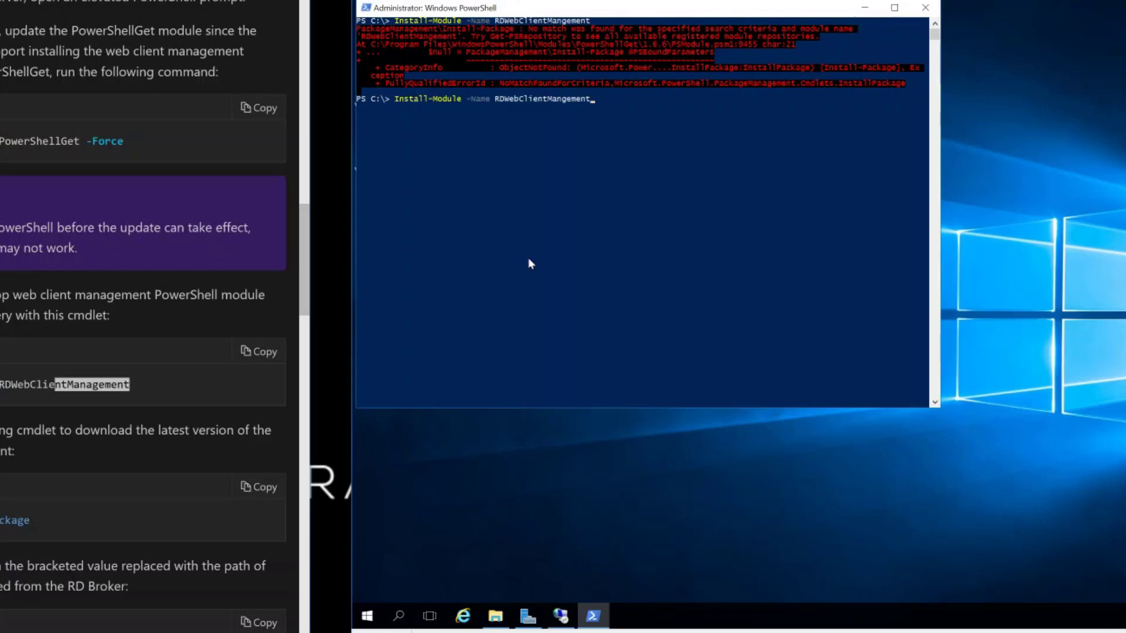
pyautogui.press('BackSpace')
pyautogui.press('BackSpace')
pyautogui.press('BackSpace')
pyautogui.press('BackSpace')
pyautogui.press('BackSpace')
pyautogui.press('BackSpace')
pyautogui.press('BackSpace')
pyautogui.press('BackSpace')
pyautogui.press('BackSpace')
pyautogui.write('Management')
pyautogui.press('Return')
# - Answer Y to trust the untrusted repository and accept the module's license terms
pyautogui.write('Y')
pyautogui.press('Return')
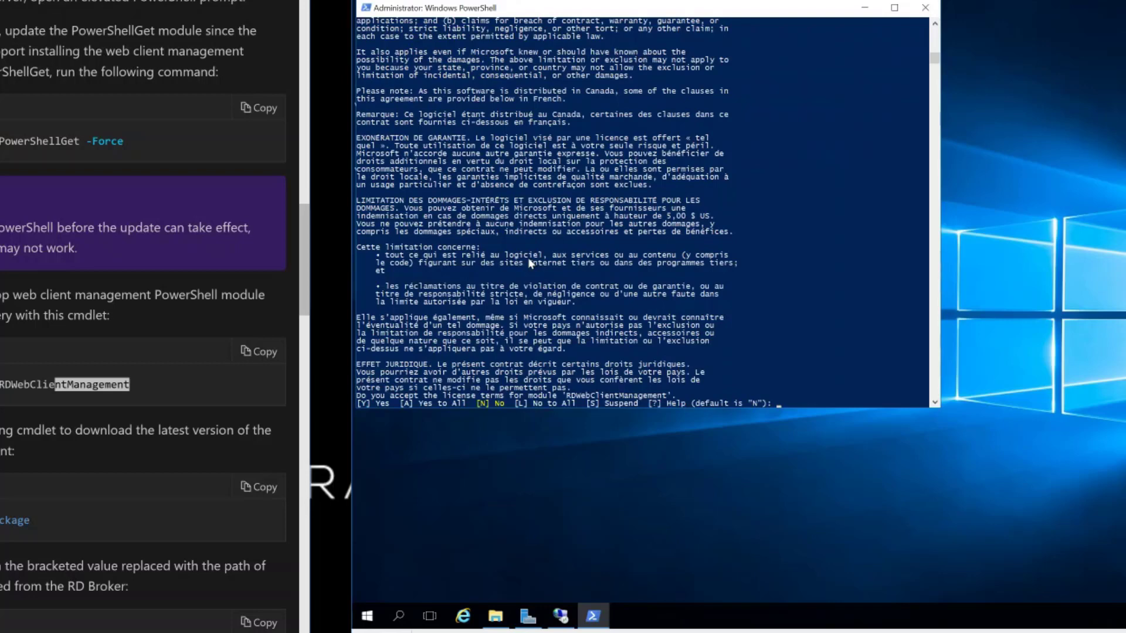
pyautogui.write('Y')
pyautogui.press('Return')
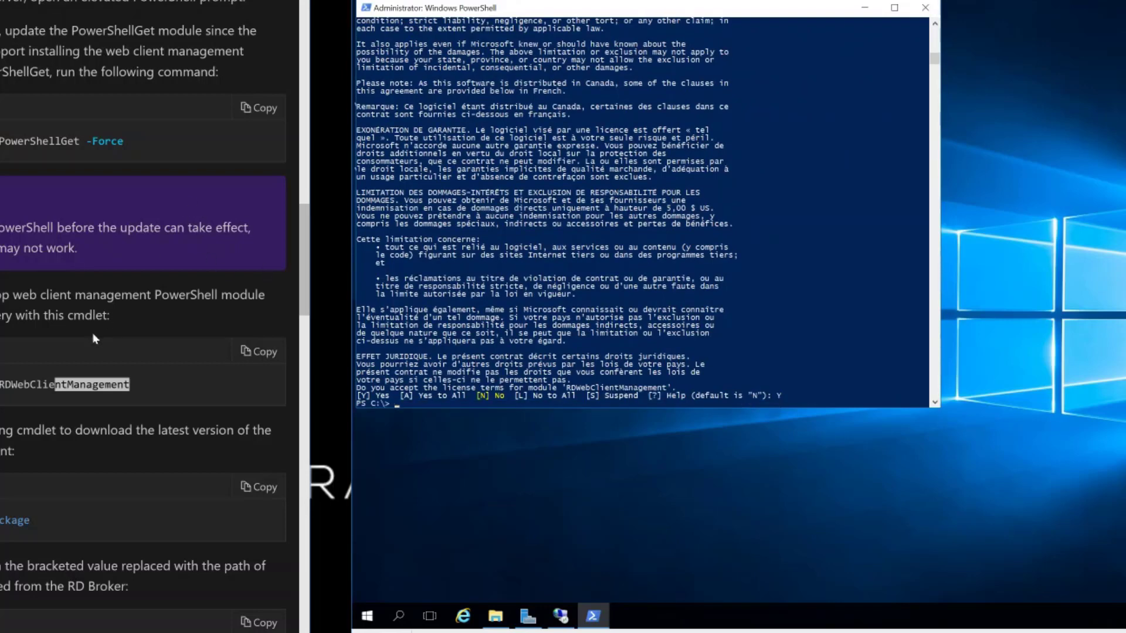
pyautogui.scroll(-6, 22, 138)
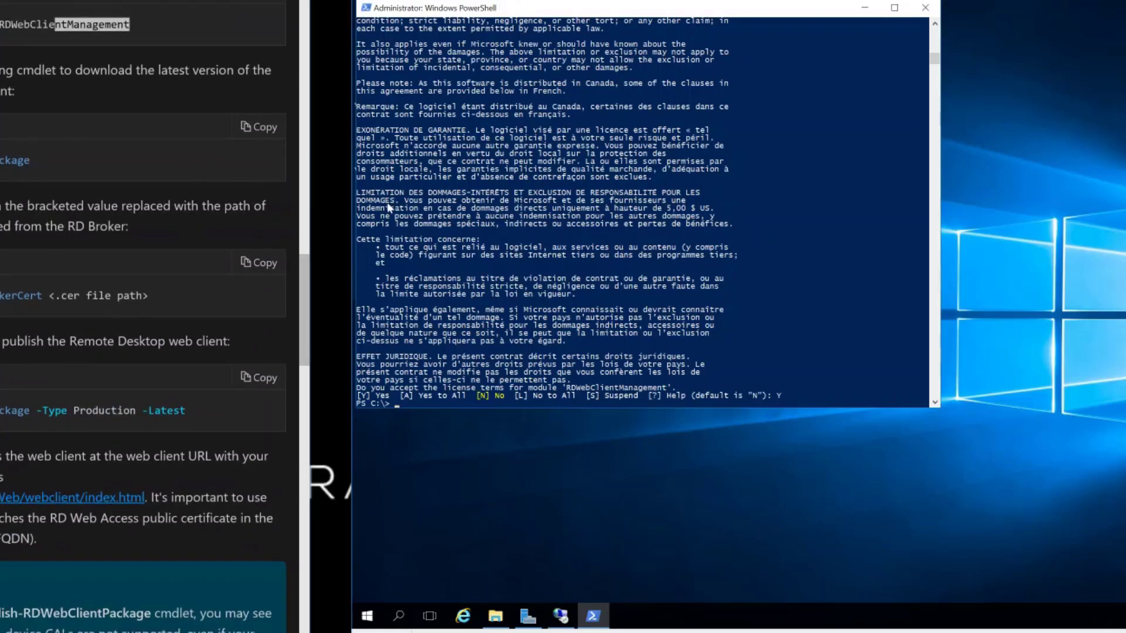
# - Run Install-RDWebClientPackage to download the latest web client package
pyautogui.write('Install-RDWebClientPackage')
pyautogui.press('Return')
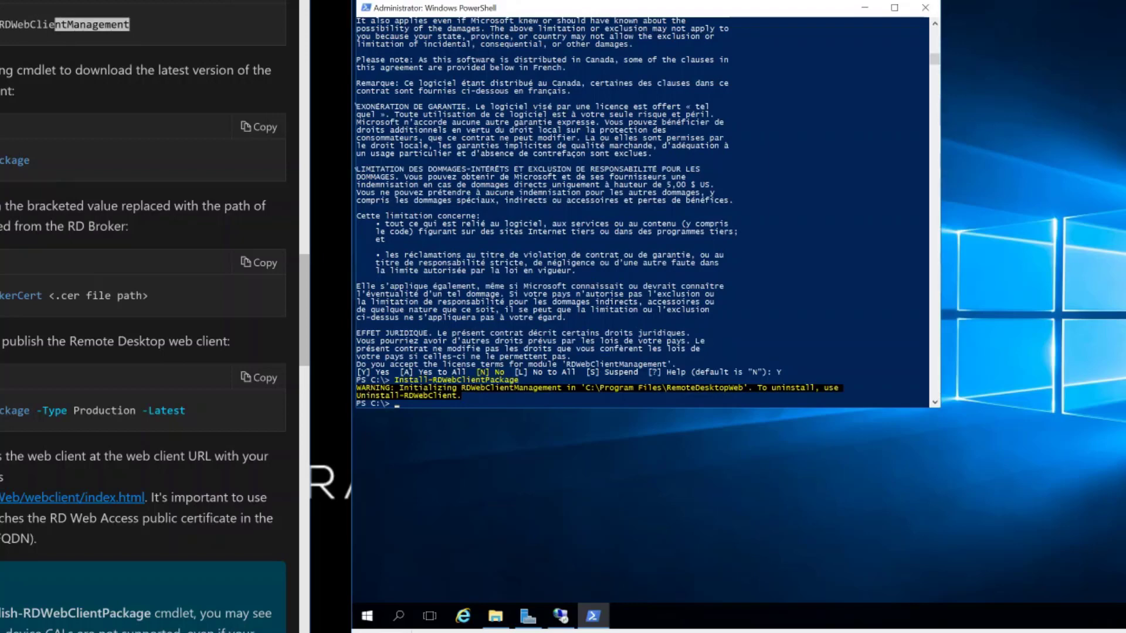
# - Move the console aside and select the wildcard.kryptos.co.uk certificate file on the desktop
pyautogui.moveTo(551, 8); pyautogui.dragTo(691, 35)
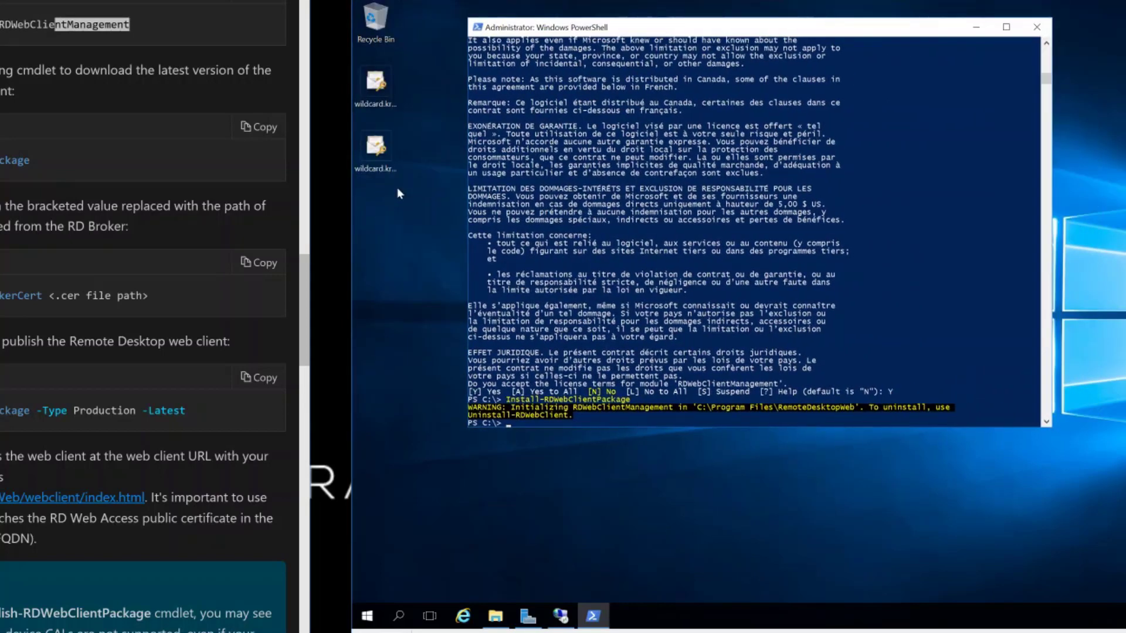
pyautogui.click(403, 179)
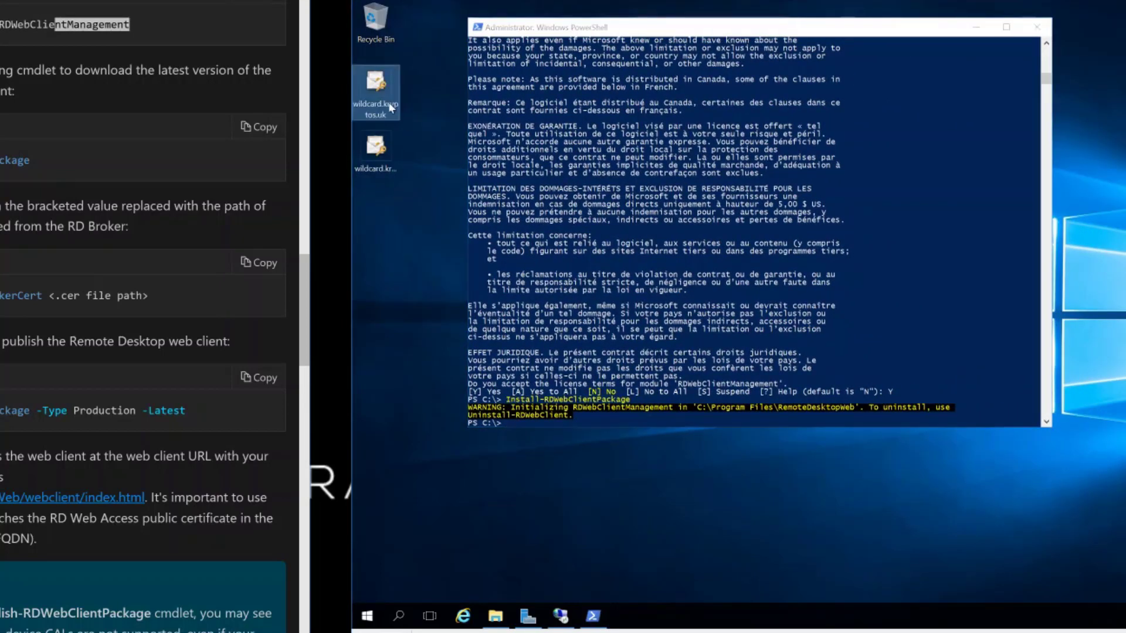
pyautogui.click(375, 151)
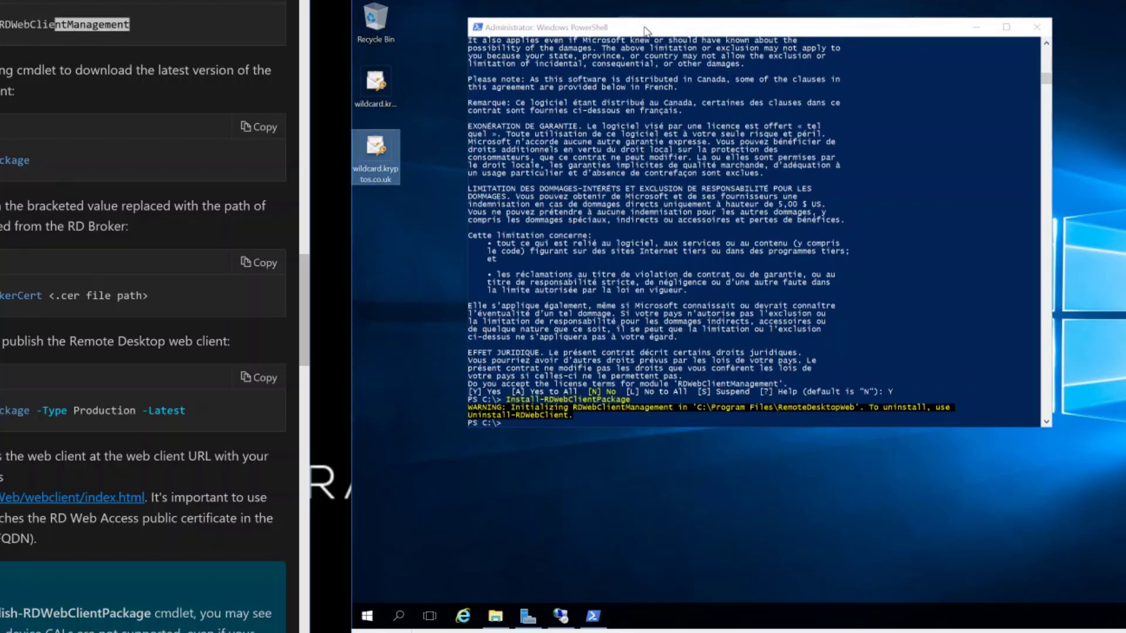
# - Run Import-RDWebClientBrokerCert with C:\Users\Admin\Desktop\wildcard.kryptos.co.uk.pfx
pyautogui.click(675, 115)
pyautogui.write('Import')
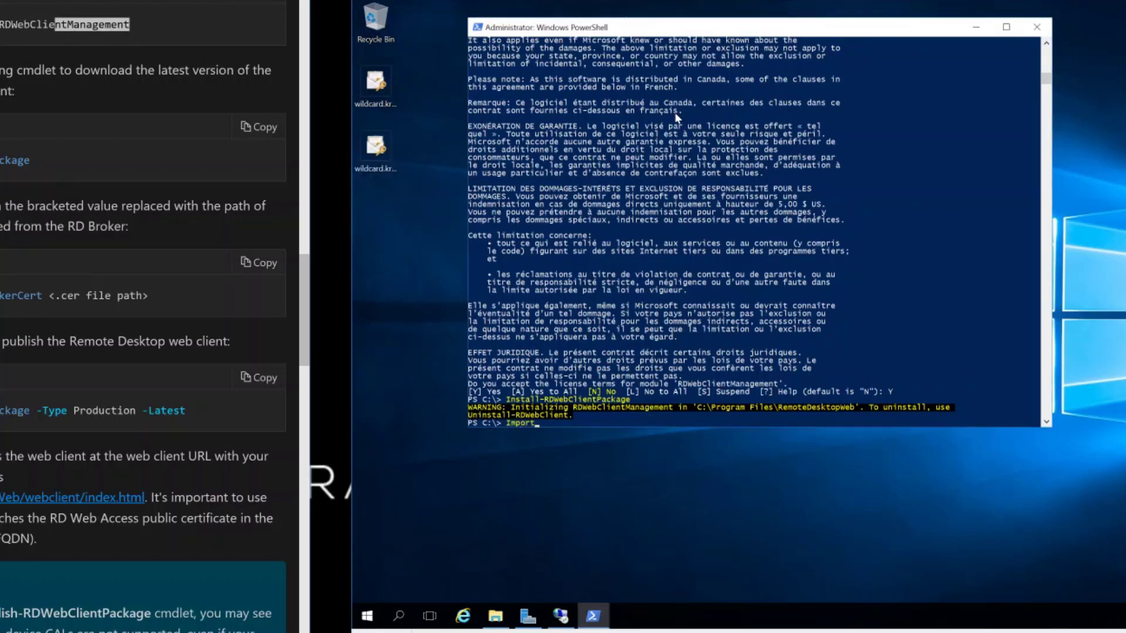
pyautogui.write('-Rdwe')
pyautogui.press('Tab')
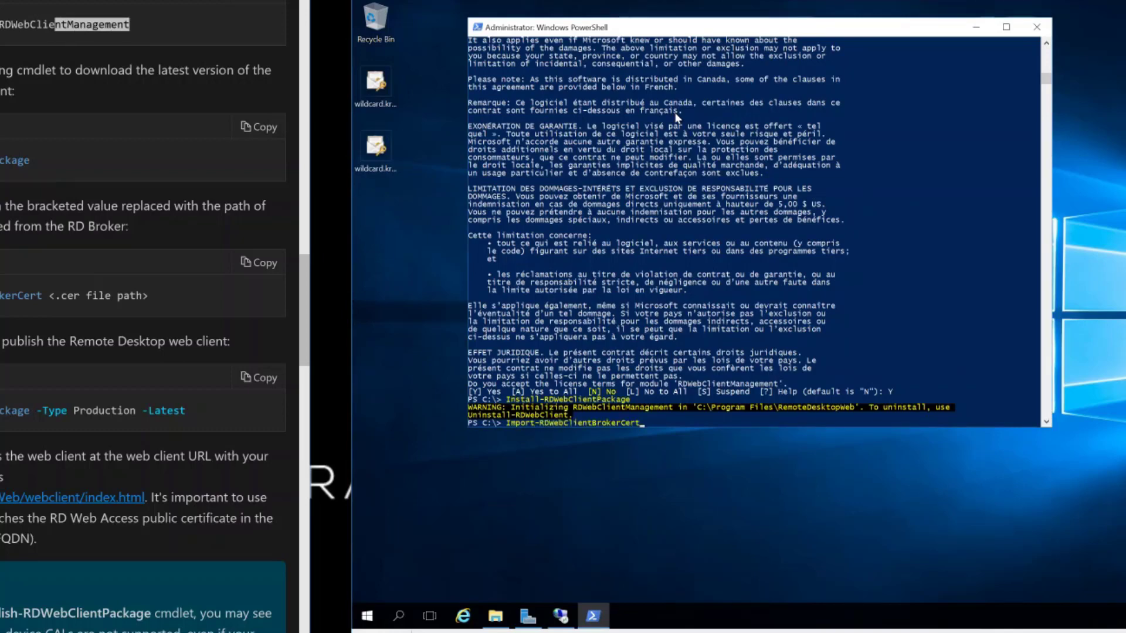
pyautogui.write('C:\\Users\\Admin\\Desktop\\wi')
pyautogui.press('Tab')
pyautogui.press('Return')
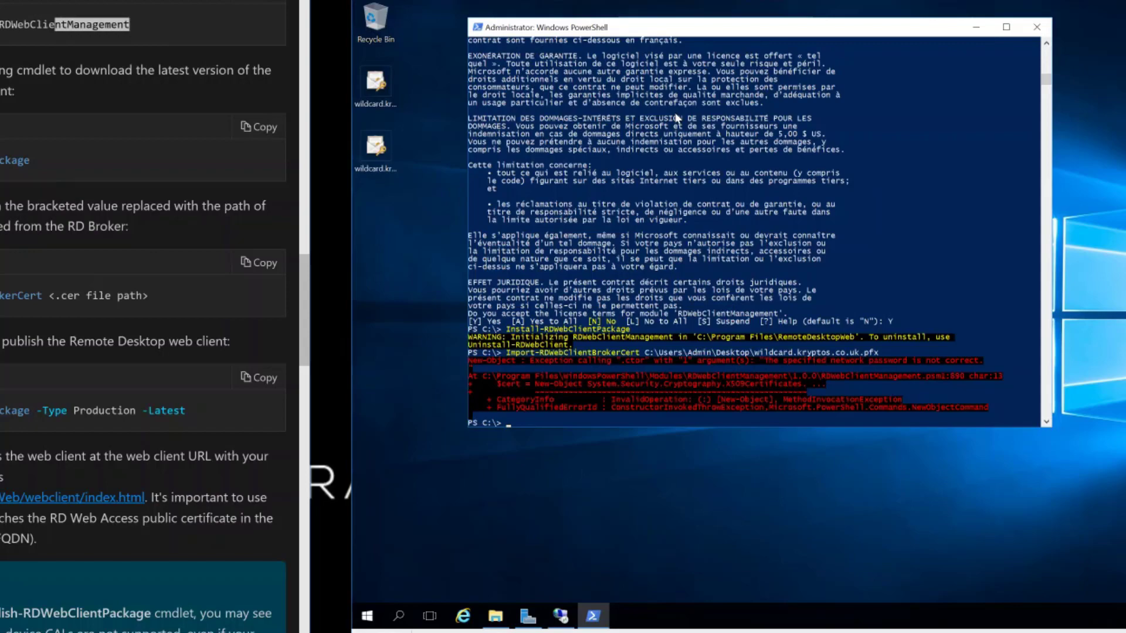
# - Scroll the Microsoft Docs article down to its reported feedback issues list
pyautogui.scroll(-8, 143, 317)
pyautogui.scroll(-20, 144, 316)
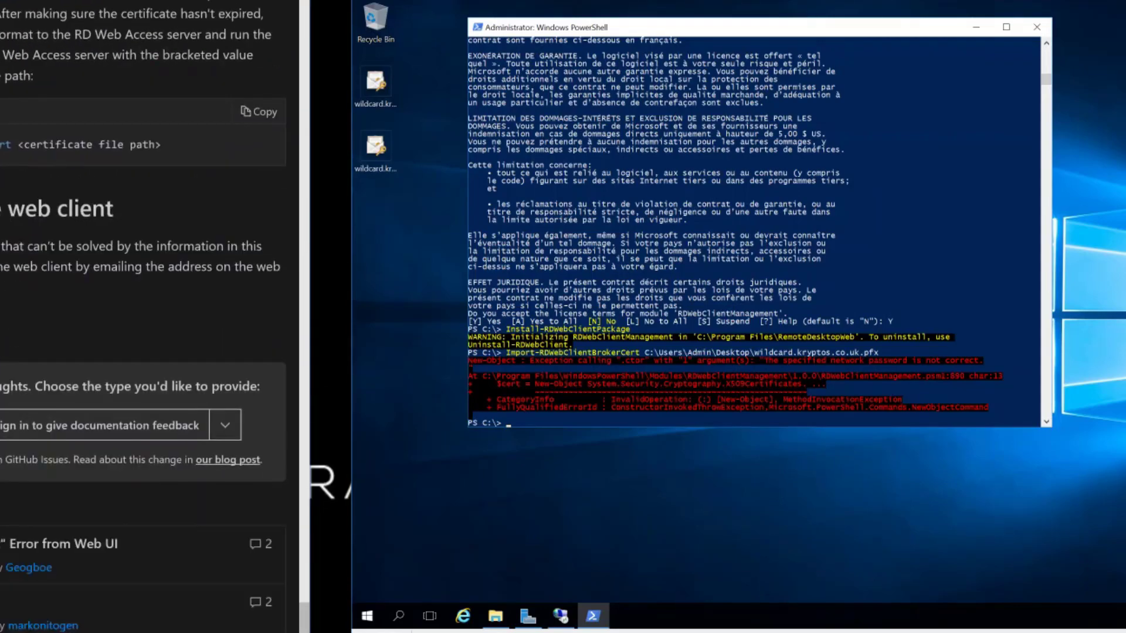
pyautogui.scroll(-3, 144, 316)
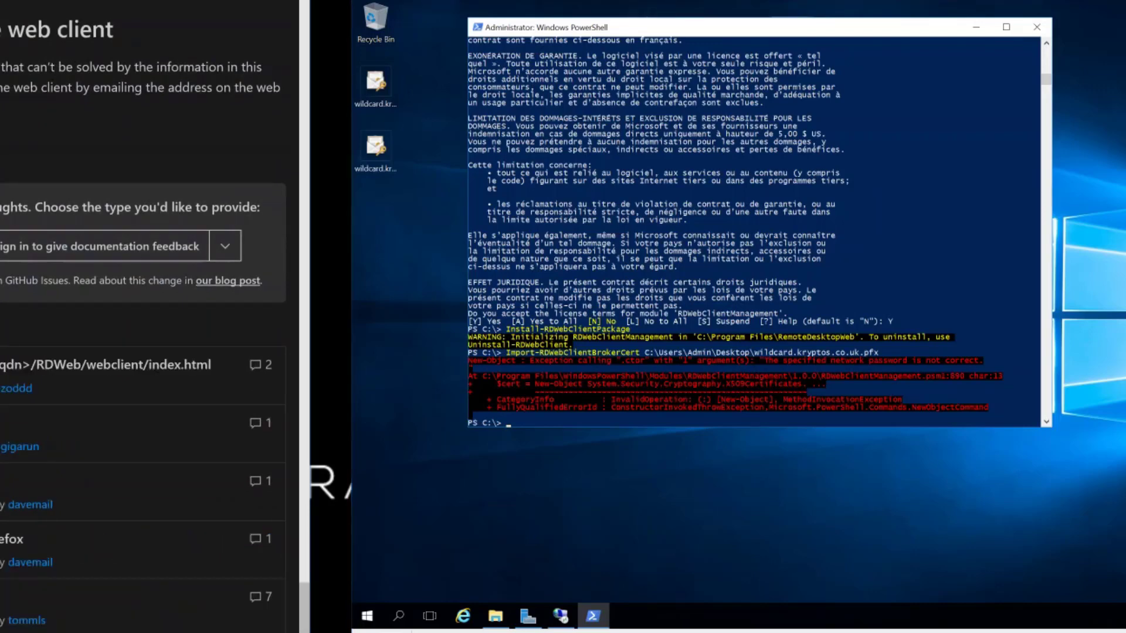
pyautogui.scroll(-2, 144, 317)
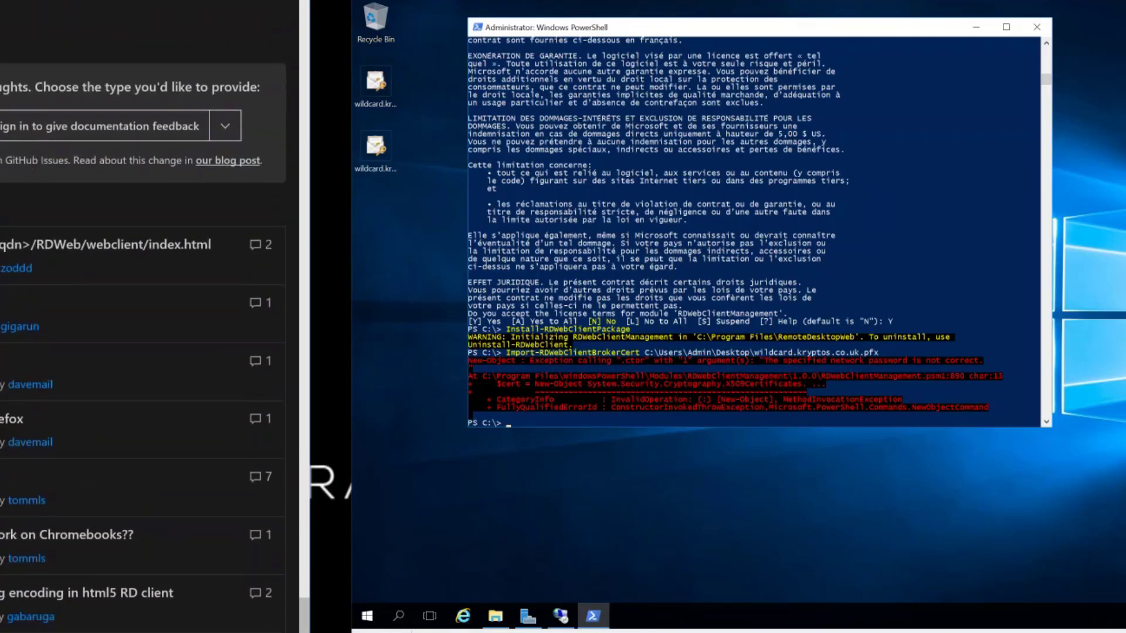
pyautogui.scroll(-4, 143, 317)
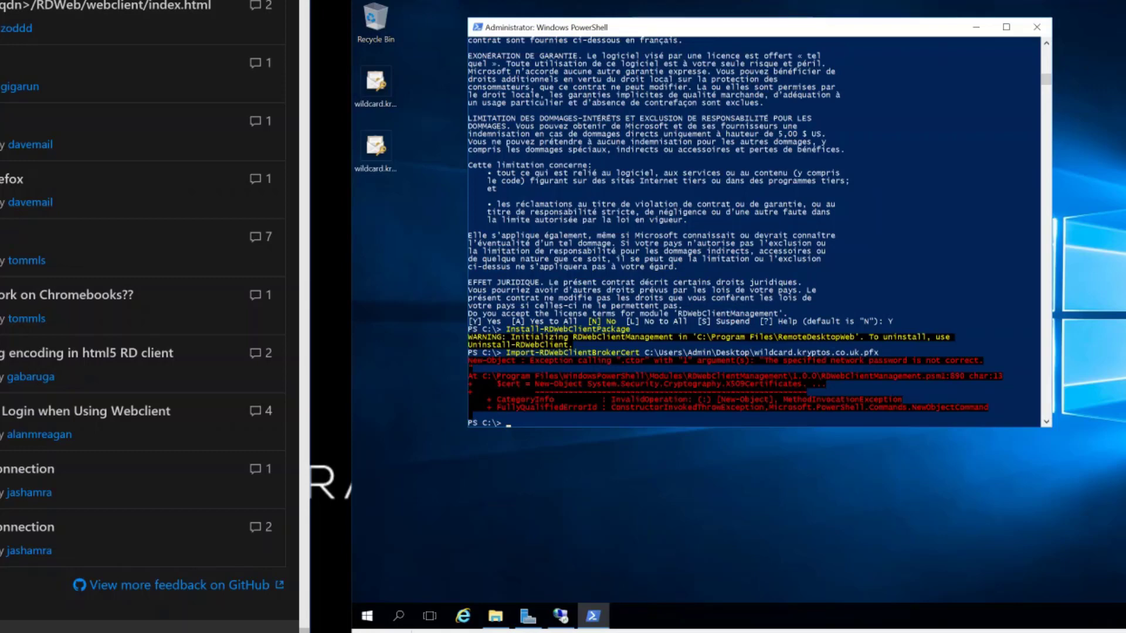
# - Launch mmc from Run and allow it to run elevated
pyautogui.rightClick(368, 615)
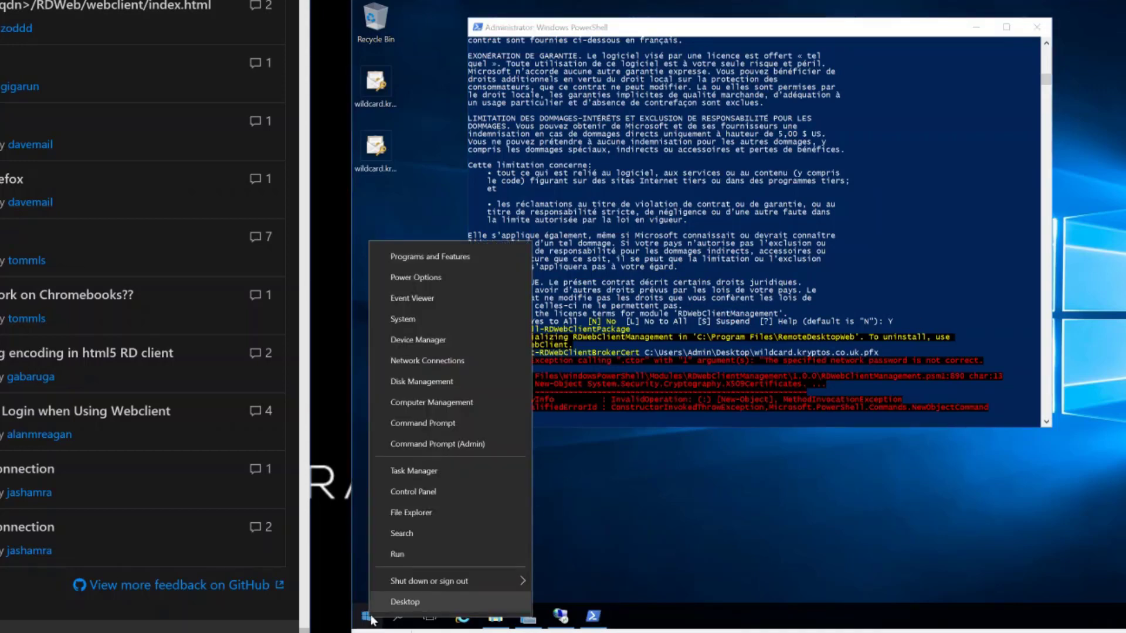
pyautogui.click(411, 553)
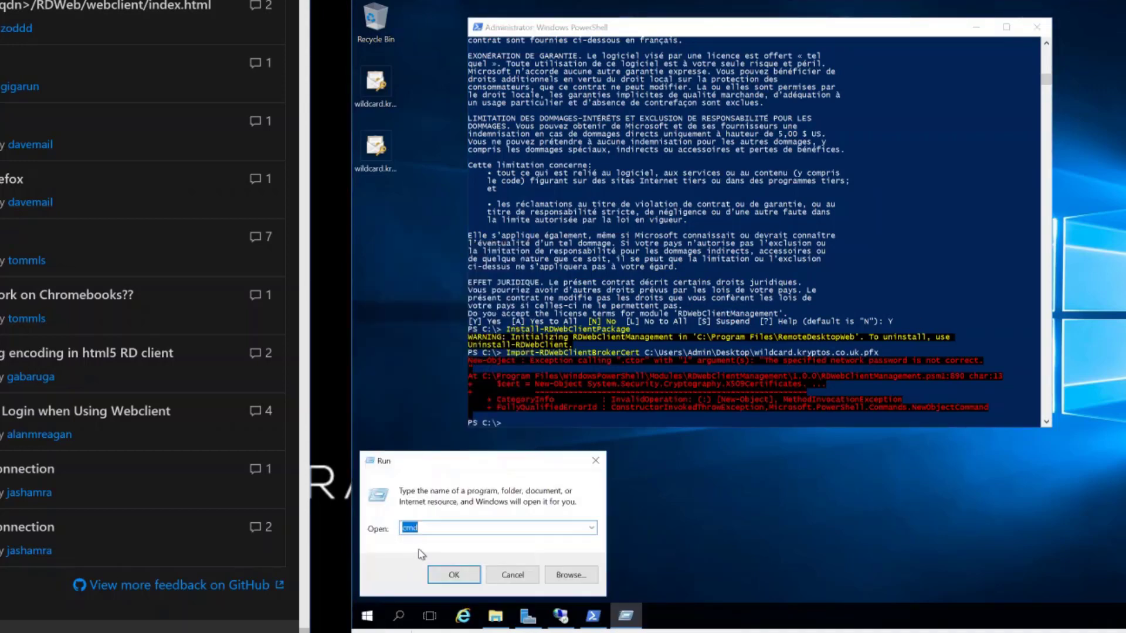
pyautogui.write('mmc')
pyautogui.press('Return')
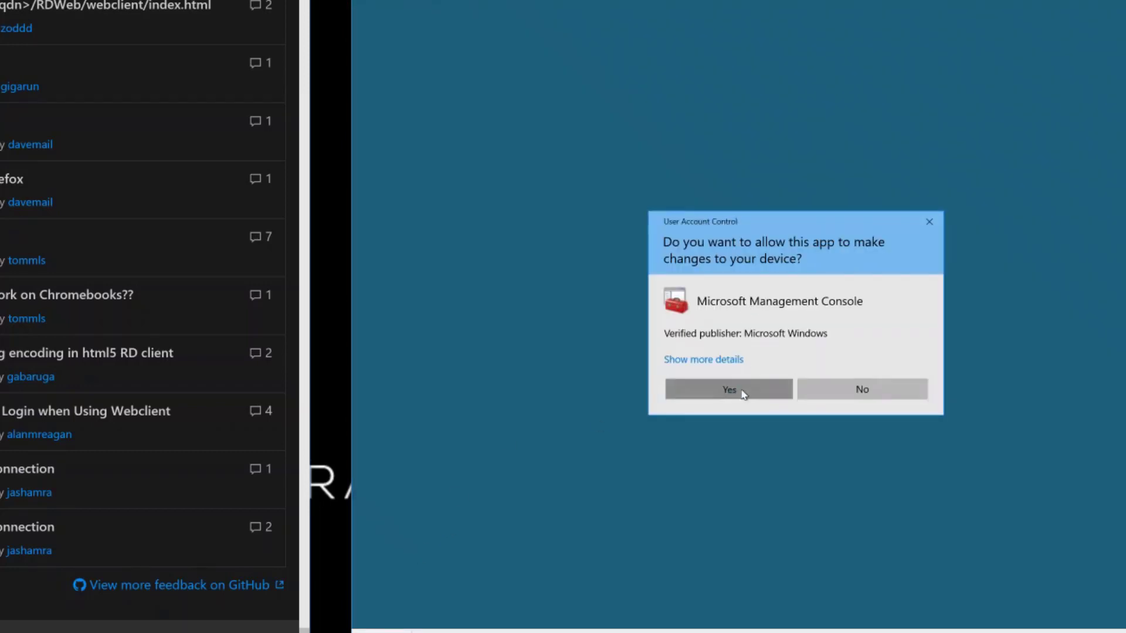
pyautogui.click(729, 389)
# - Add the Certificates snap-in for the local computer account
pyautogui.click(447, 93)
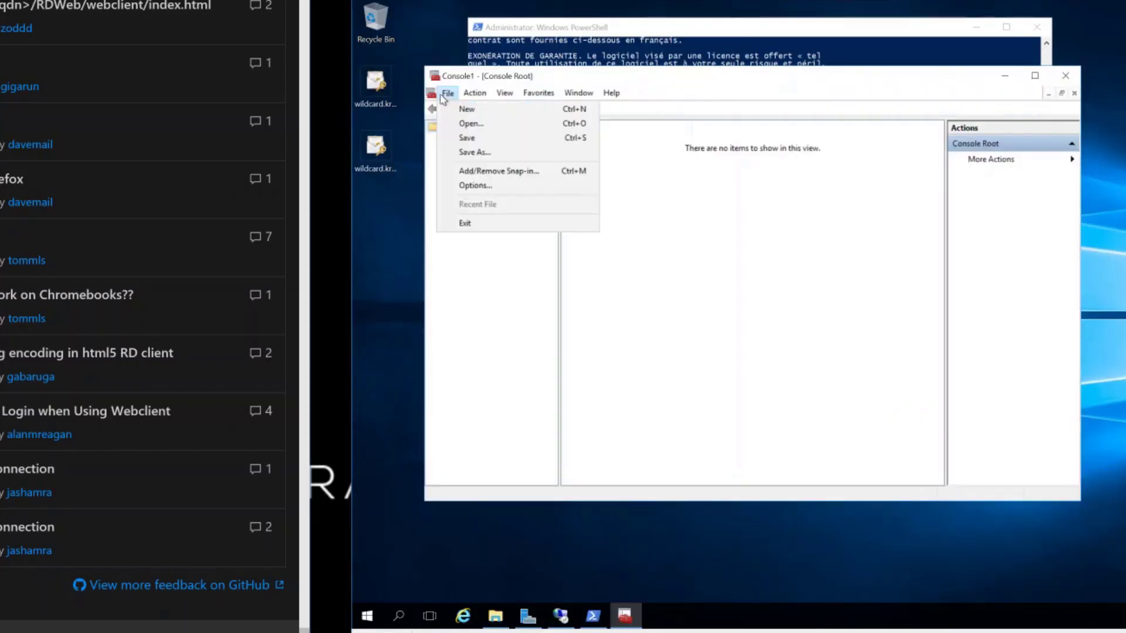
pyautogui.click(516, 170)
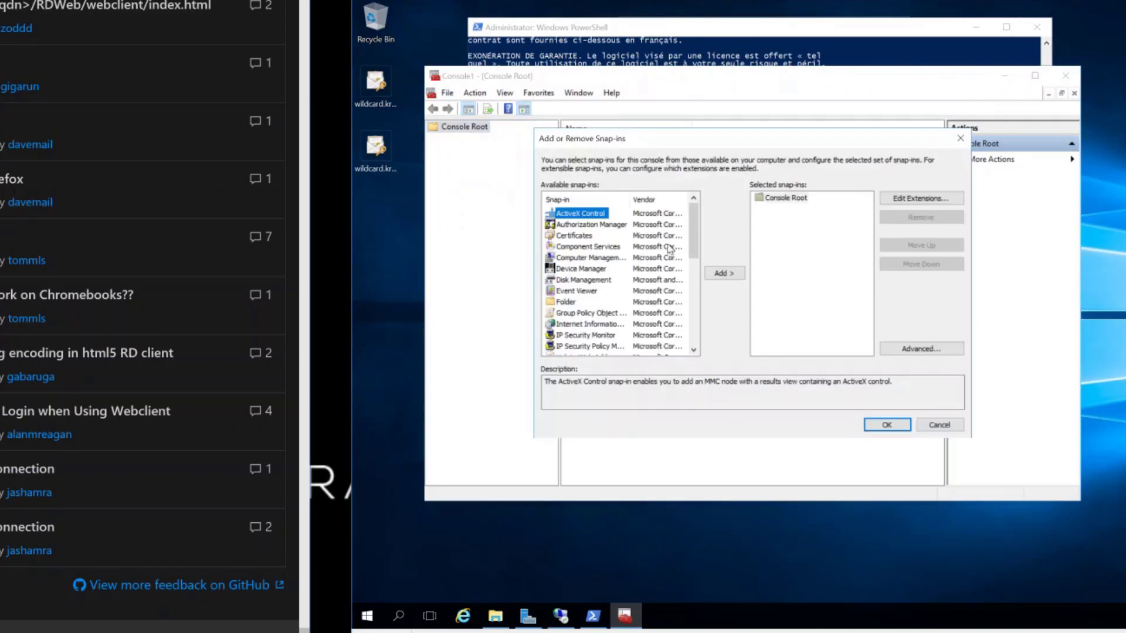
pyautogui.click(580, 235)
pyautogui.click(723, 273)
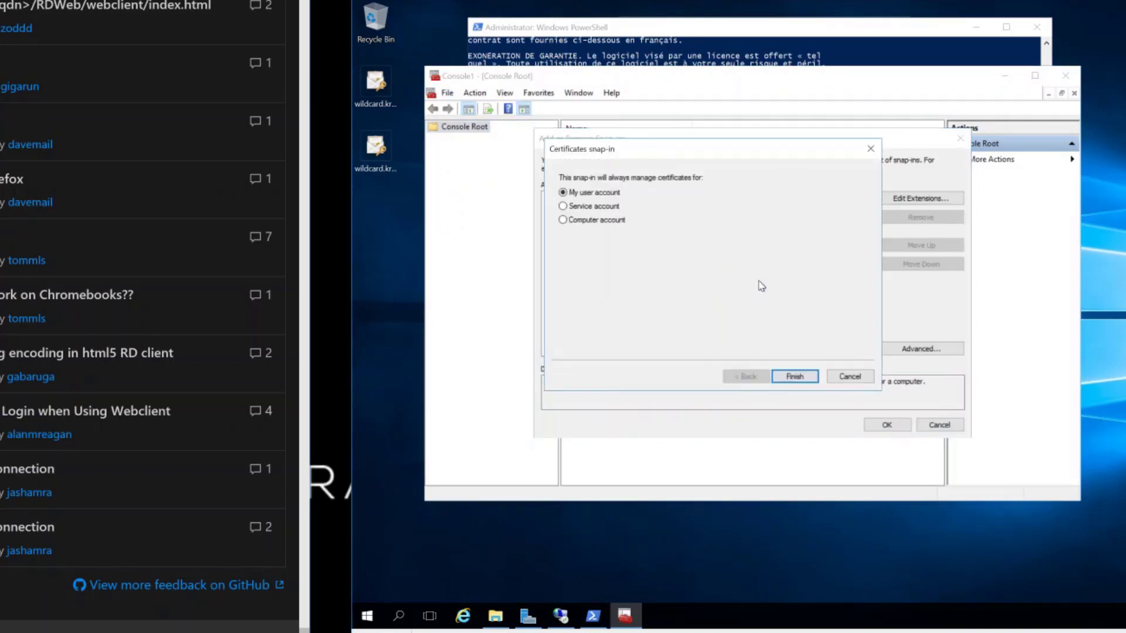
pyautogui.click(596, 221)
pyautogui.click(792, 378)
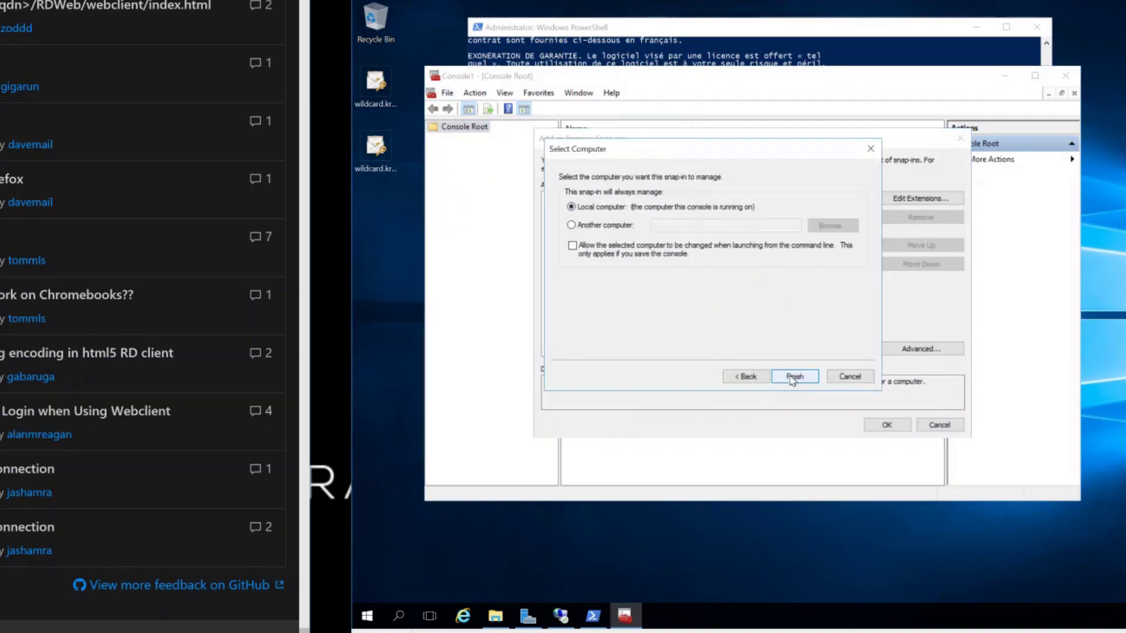
pyautogui.click(794, 376)
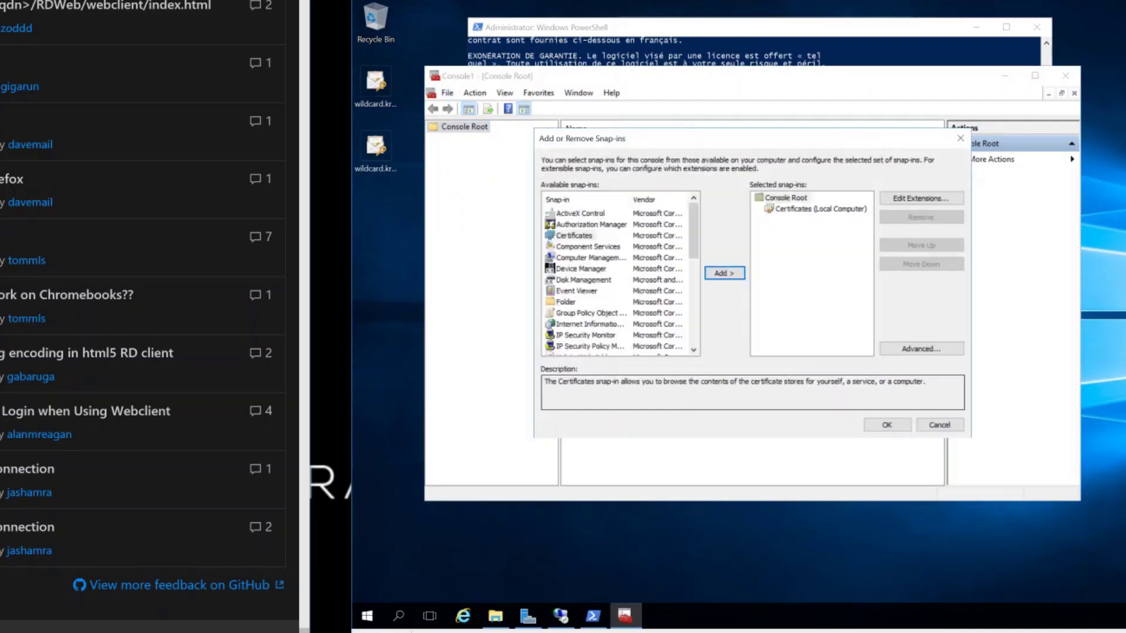
pyautogui.click(885, 425)
# - Expand Certificates (Local Computer) > Personal > Certificates to list its certificates
pyautogui.click(472, 139)
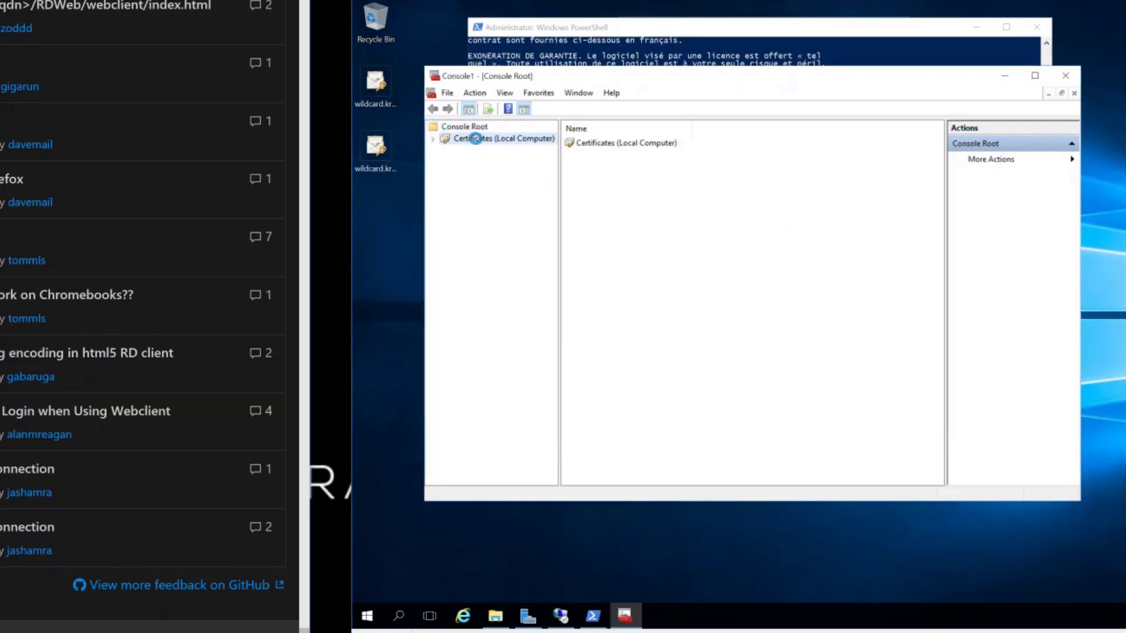
pyautogui.click(434, 140)
pyautogui.click(450, 151)
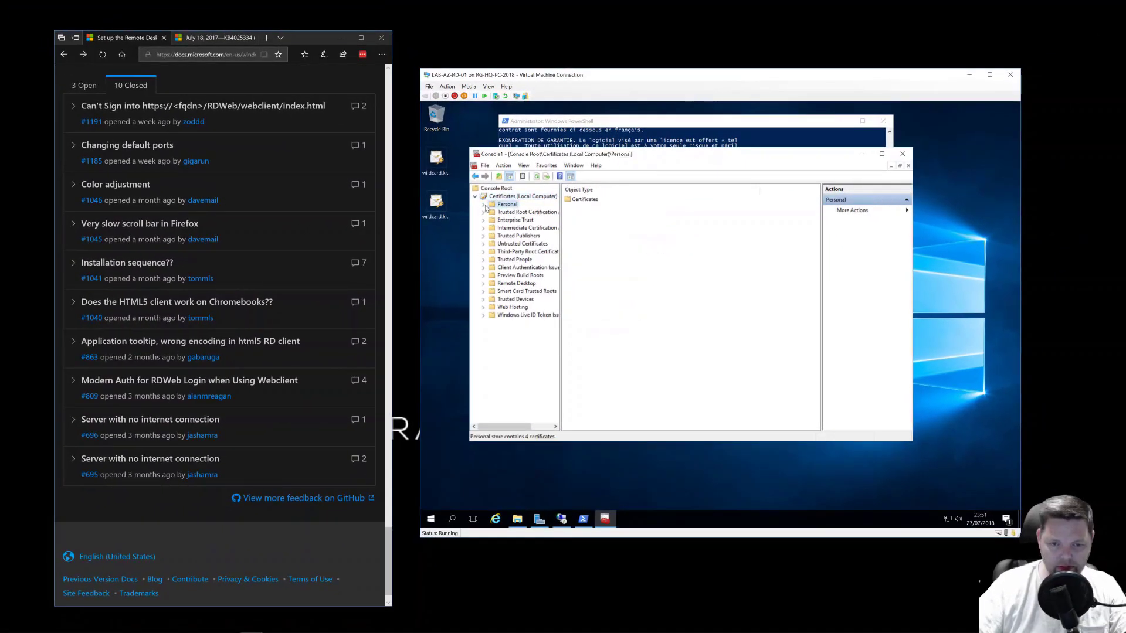
pyautogui.click(483, 204)
pyautogui.click(518, 211)
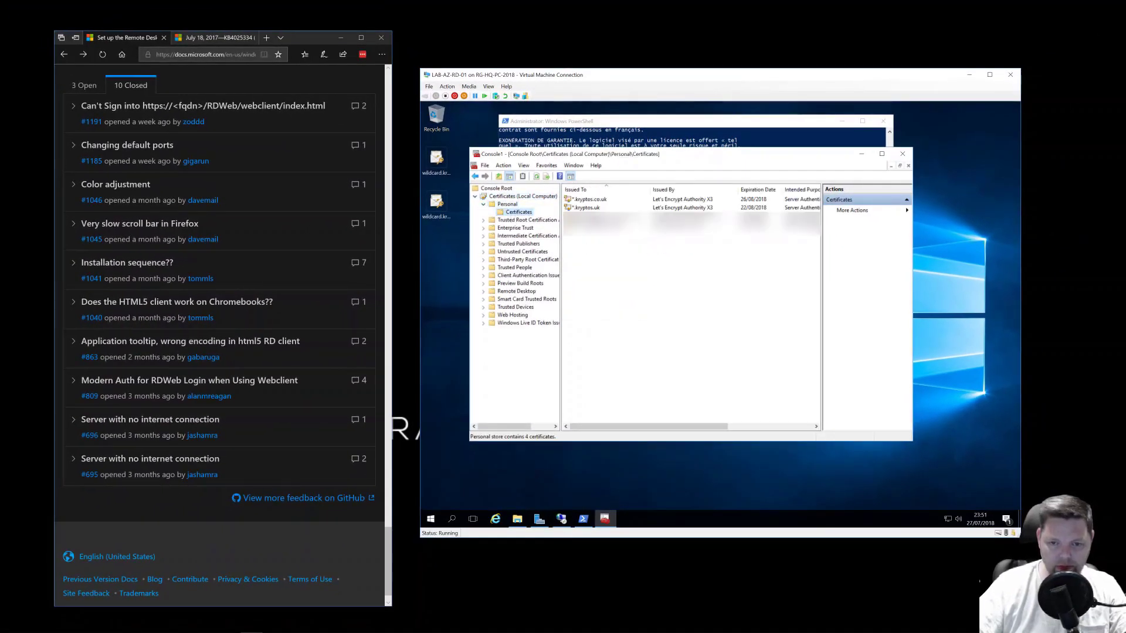
# - Start exporting the *.kryptos.co.uk certificate without its private key as DER .cer
pyautogui.click(589, 200)
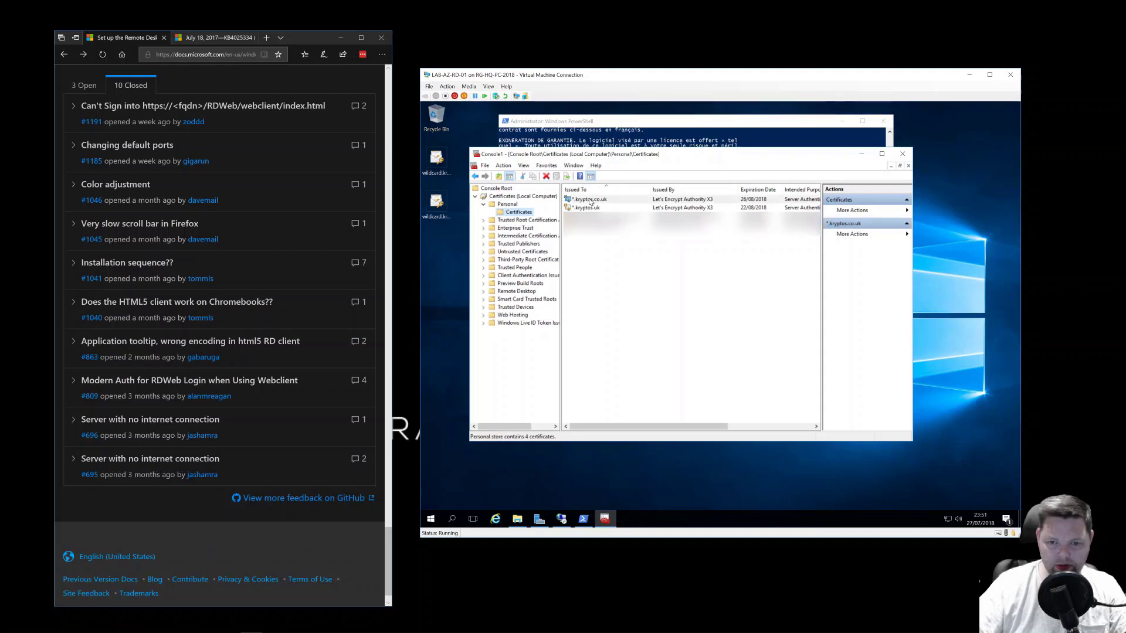
pyautogui.rightClick(589, 200)
pyautogui.moveTo(615, 226)
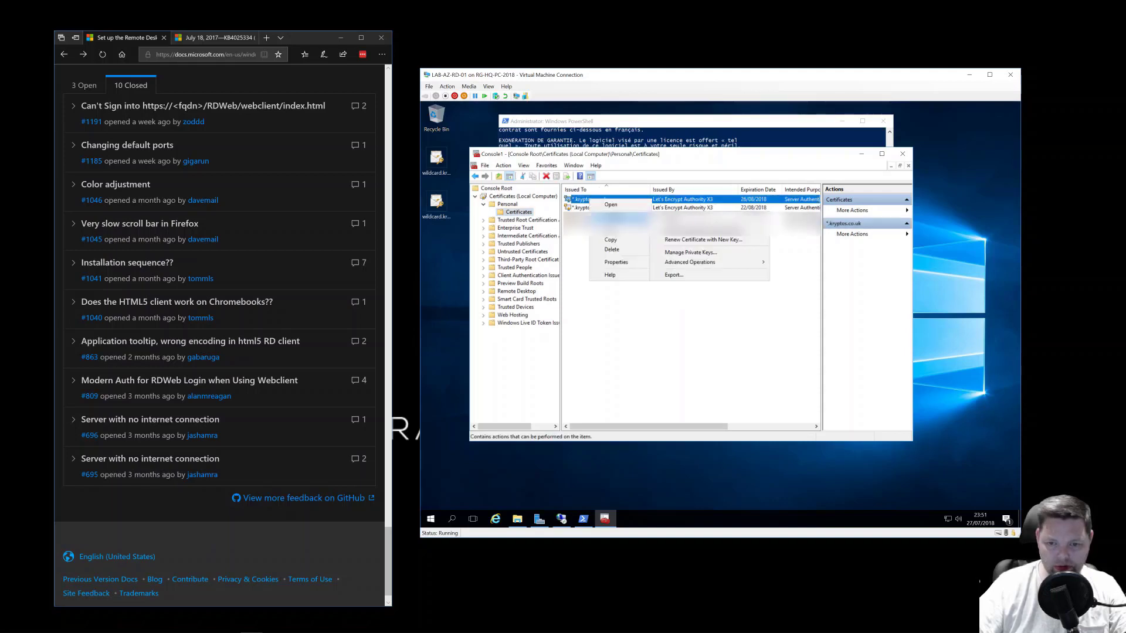
pyautogui.moveTo(727, 265)
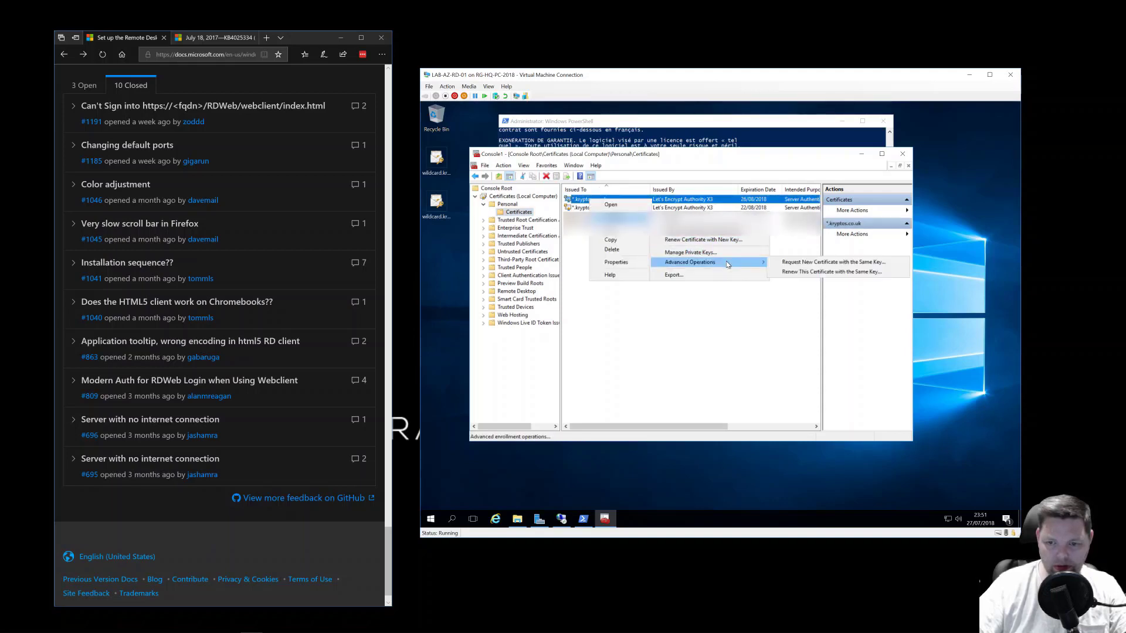
pyautogui.click(721, 275)
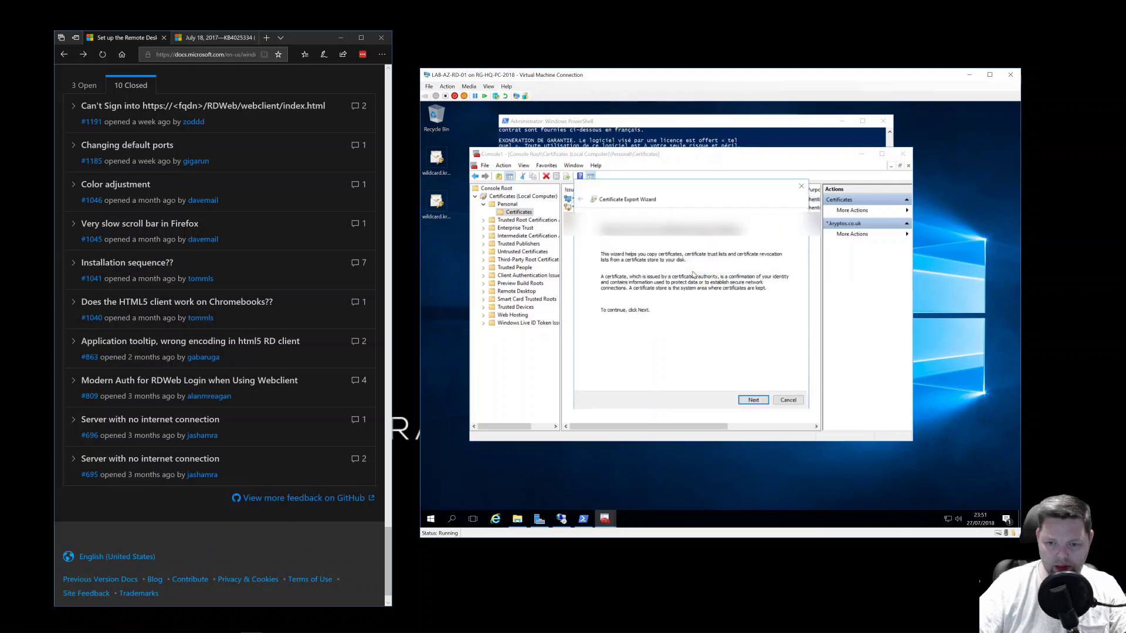
pyautogui.click(754, 399)
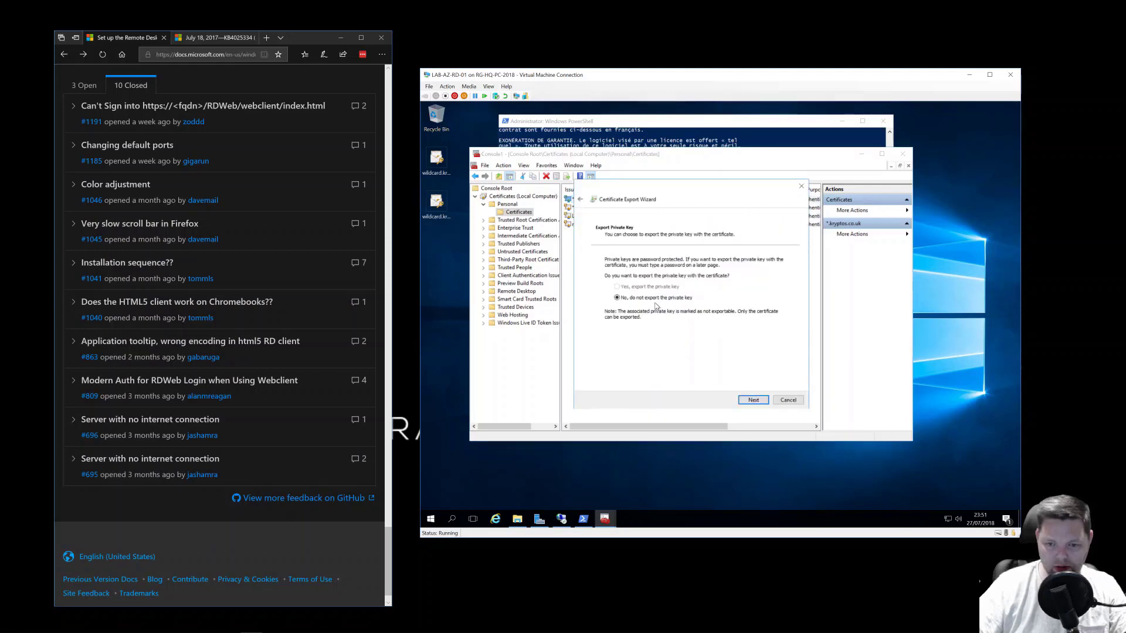
pyautogui.click(750, 401)
pyautogui.click(752, 400)
# - Save the export to the Desktop as wildcard.kryptos.co.uk-np and finish the wizard
pyautogui.click(774, 268)
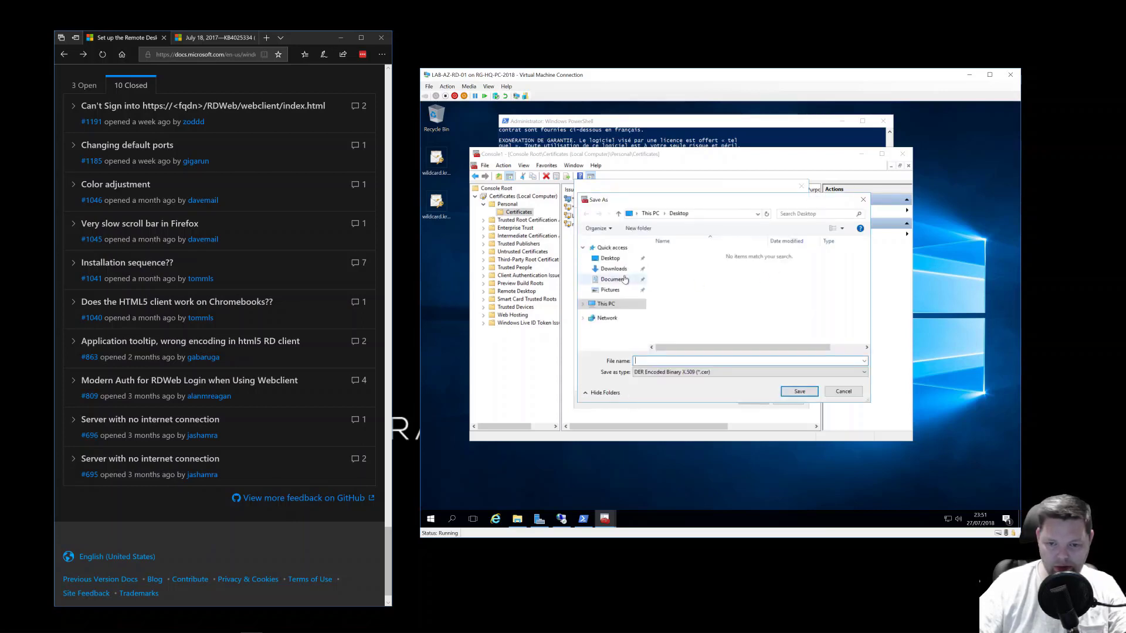
pyautogui.click(610, 258)
pyautogui.click(670, 372)
pyautogui.click(672, 387)
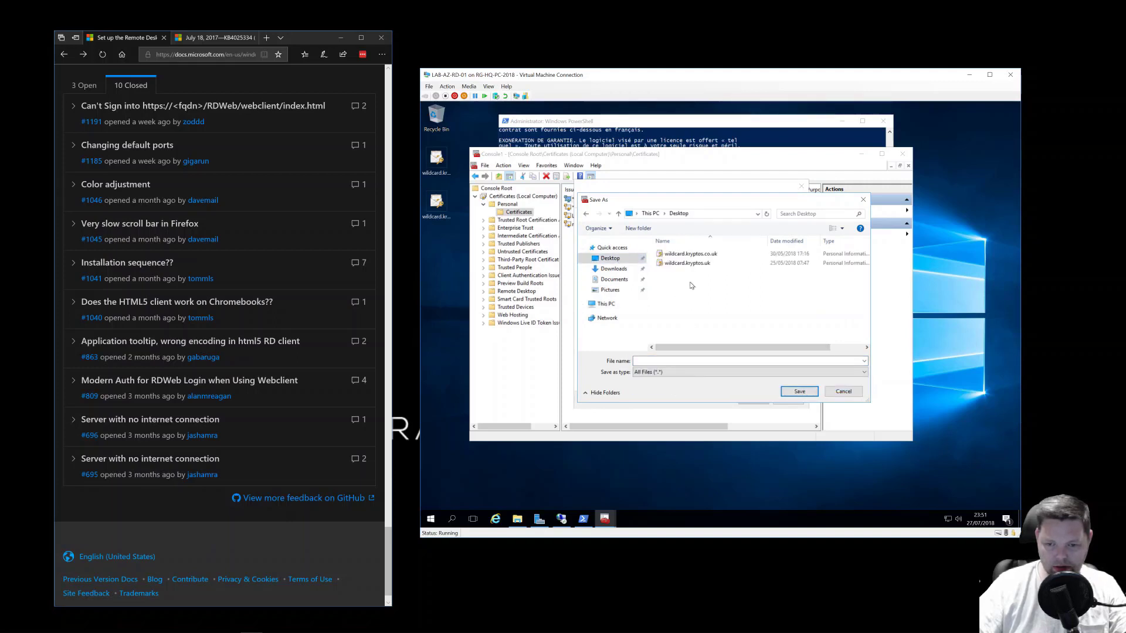
pyautogui.click(690, 253)
pyautogui.press('End')
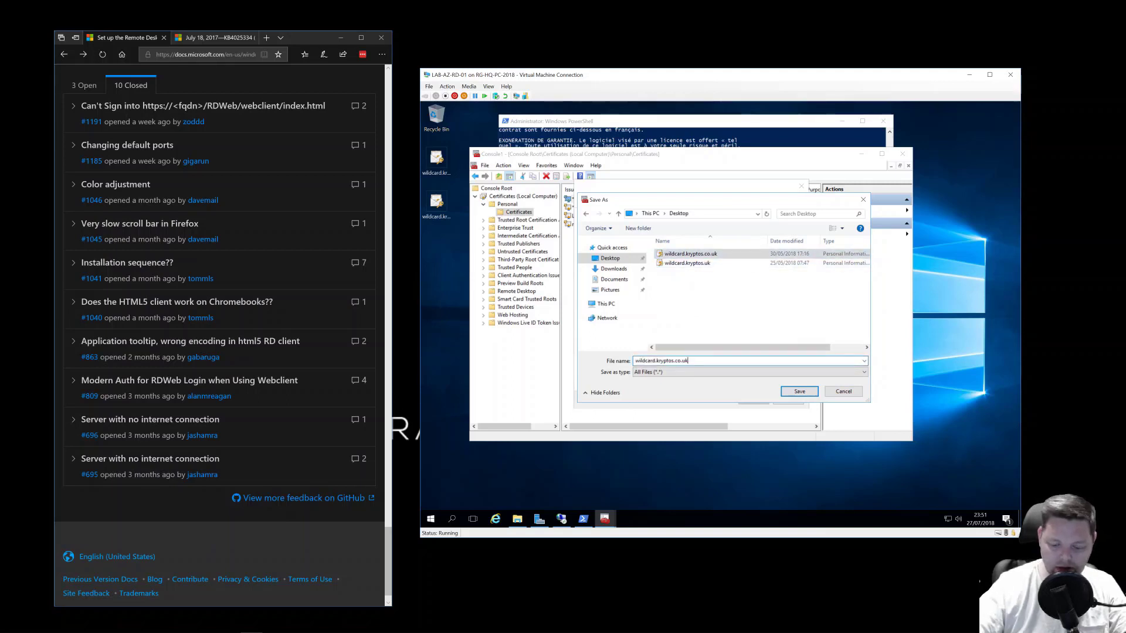
pyautogui.write('-np')
pyautogui.press('Return')
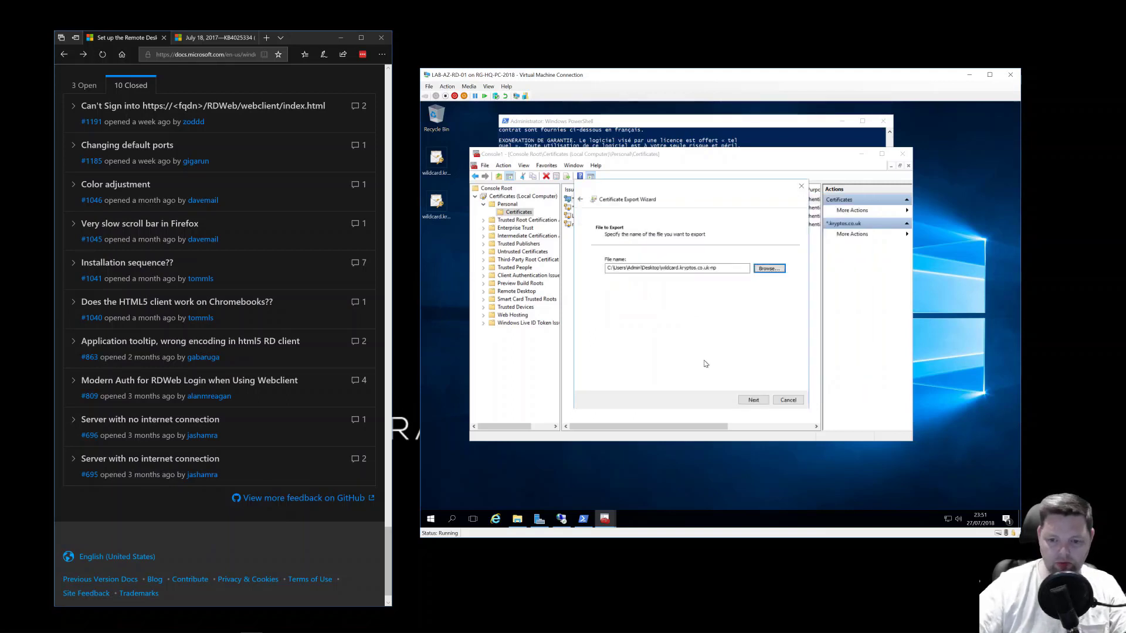
pyautogui.click(745, 400)
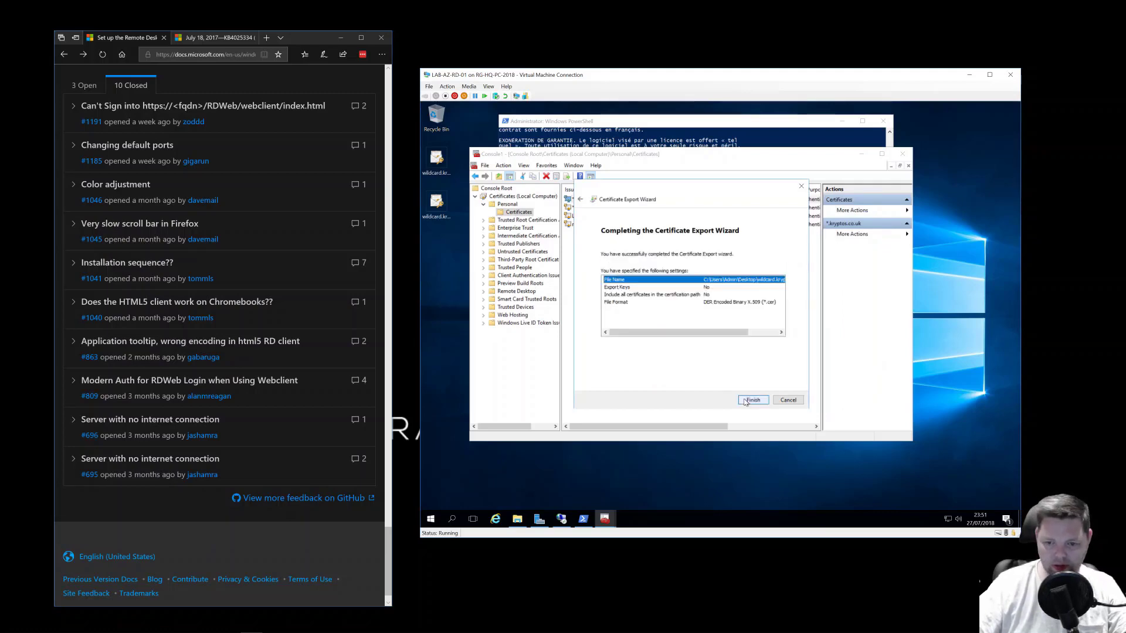
pyautogui.click(745, 401)
pyautogui.click(736, 341)
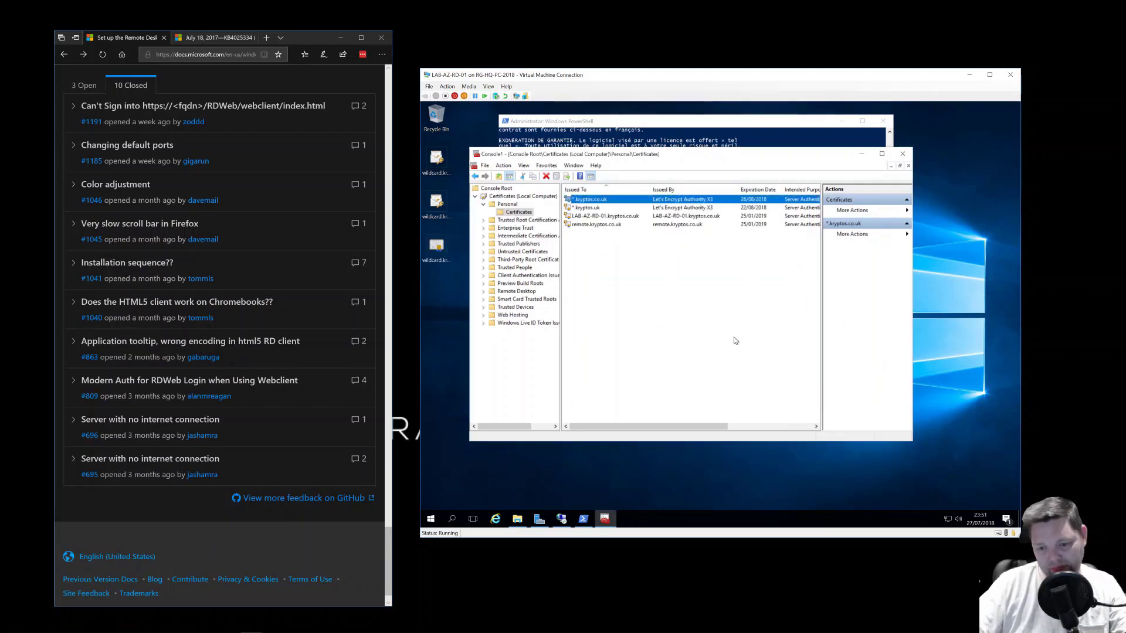
# - Rerun Import-RDWebClientBrokerCert with the Desktop file wildcard.kryptos.co.uk-np.cer and check the output
pyautogui.click(862, 154)
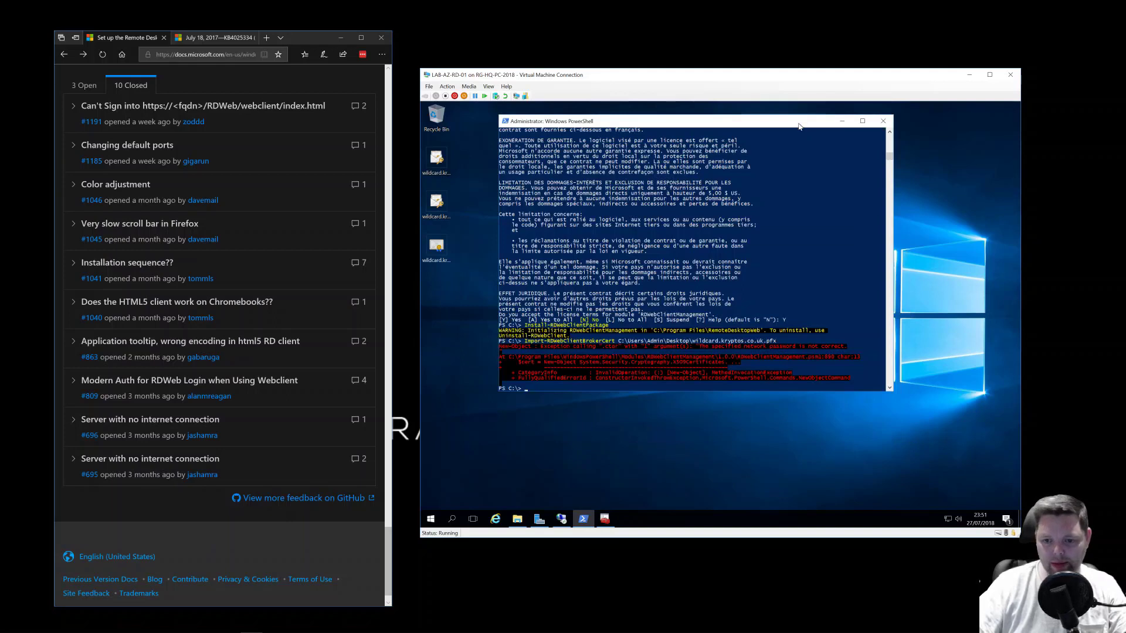
pyautogui.press('Up')
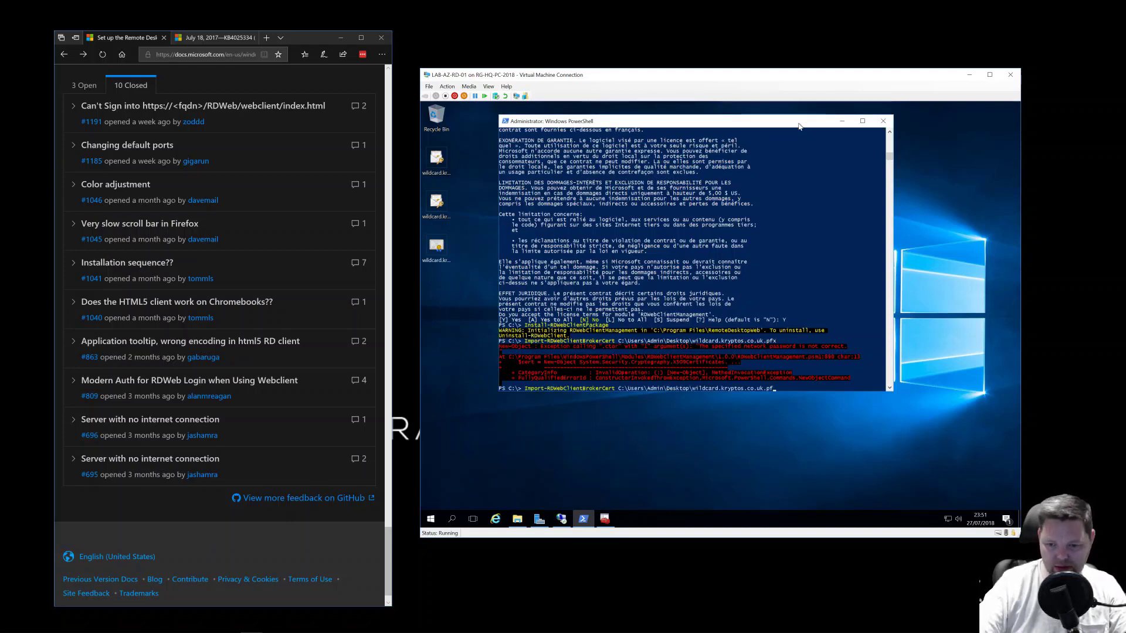
pyautogui.press('BackSpace')
pyautogui.press('BackSpace')
pyautogui.press('BackSpace')
pyautogui.write('-np.cer')
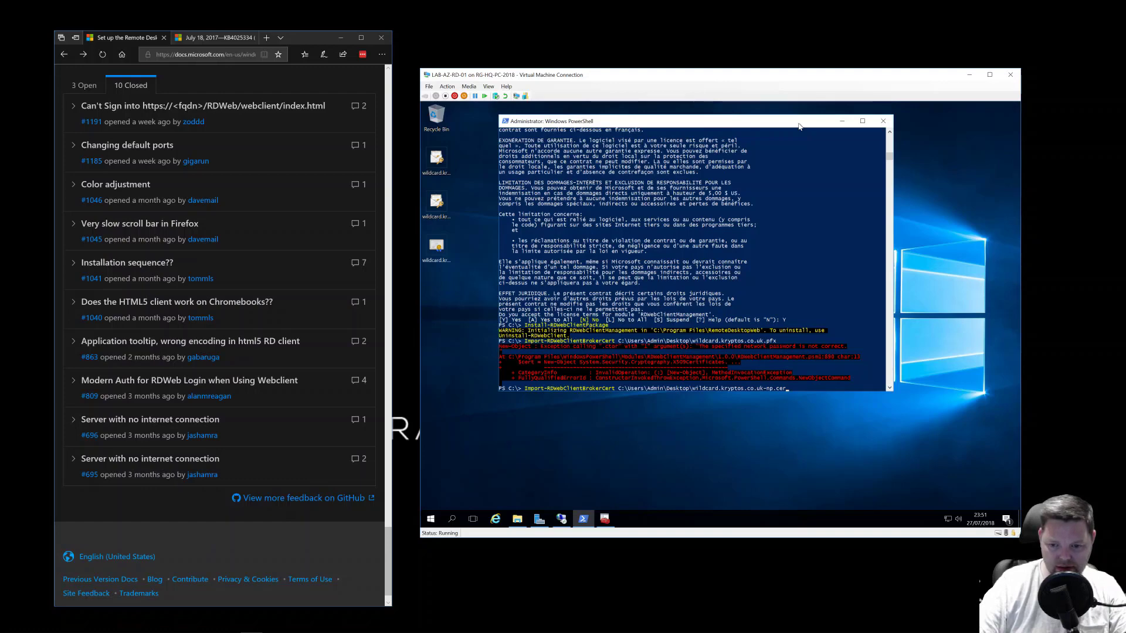
pyautogui.press('Return')
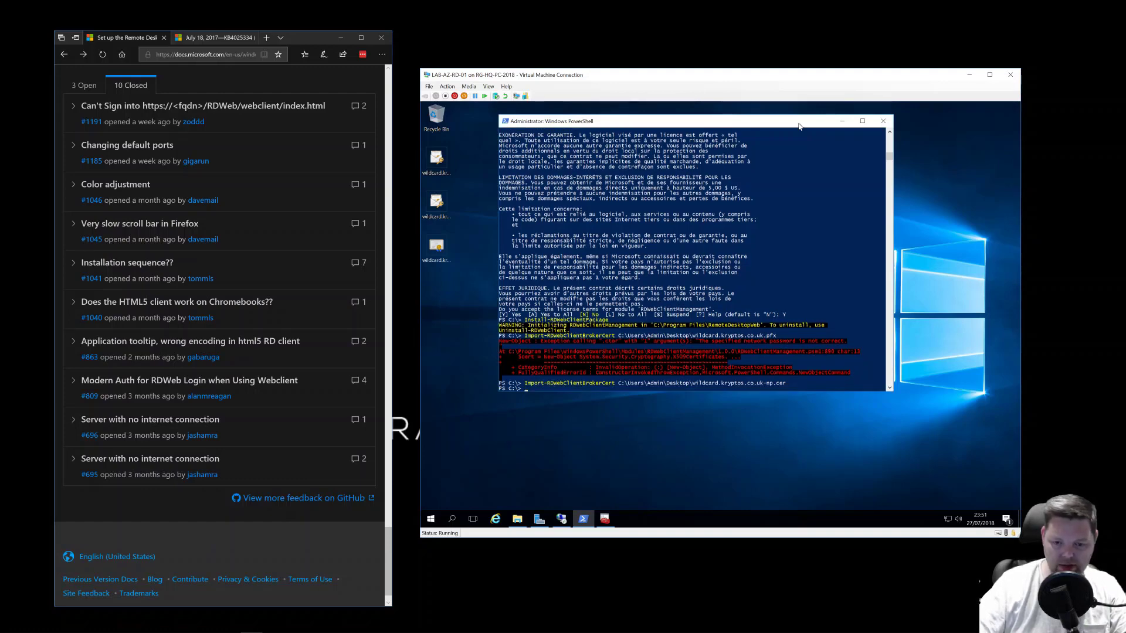
pyautogui.scroll(15, 262, 289)
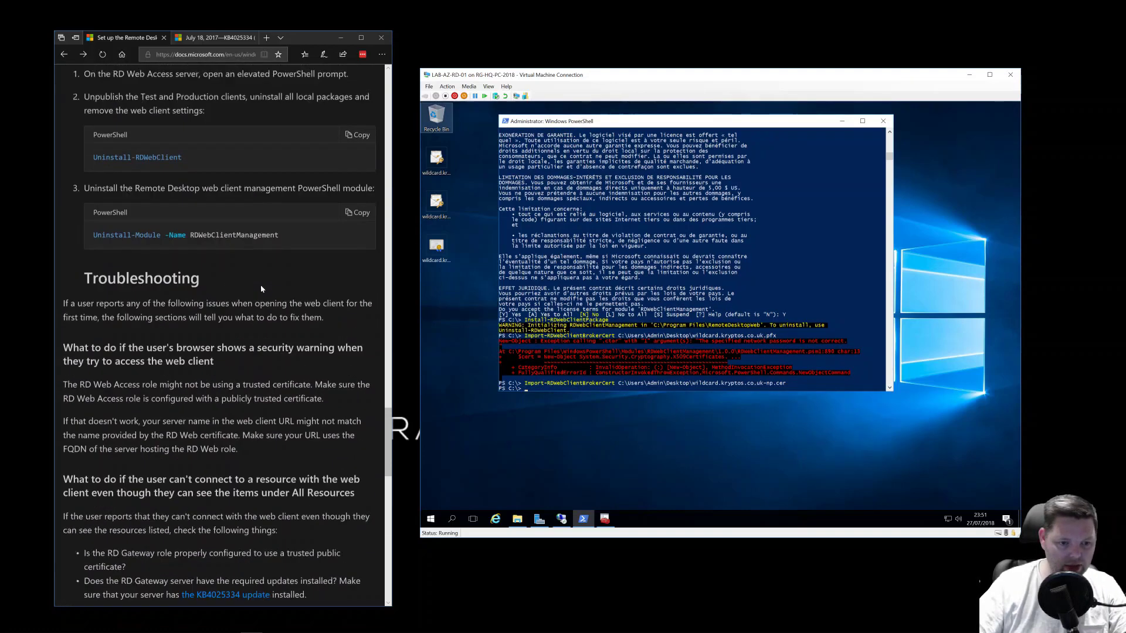
pyautogui.scroll(10, 261, 289)
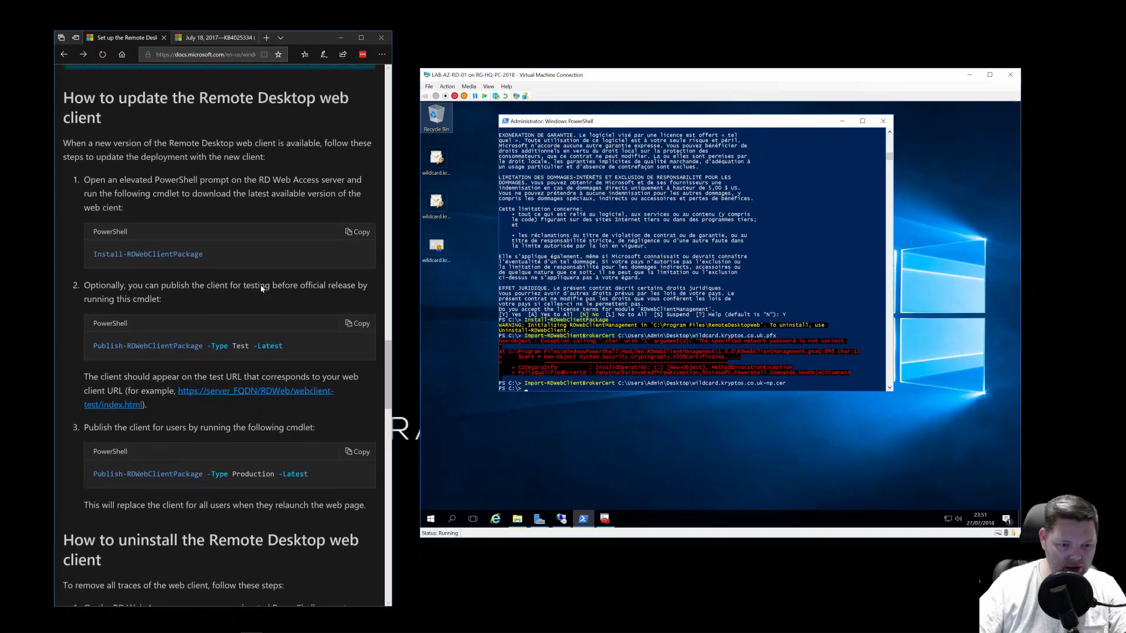
pyautogui.scroll(2, 261, 288)
pyautogui.scroll(-4, 261, 288)
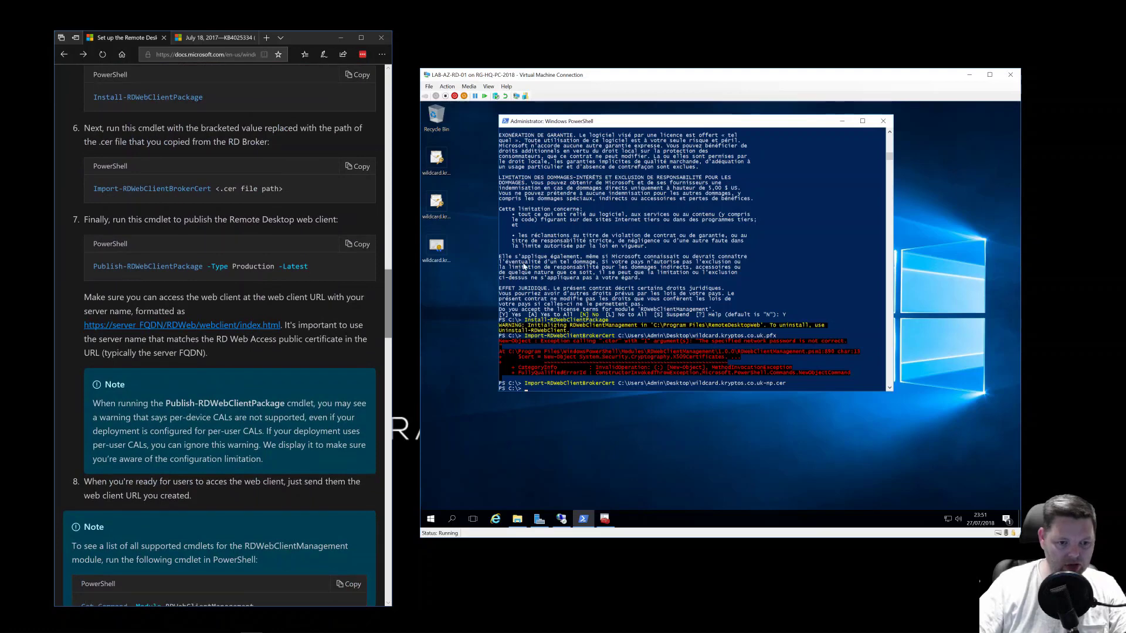
# - Run Publish-RDWebClientPackage -Type Production -Latest and review the per-device licensing warning
pyautogui.click(542, 269)
pyautogui.write('Publ')
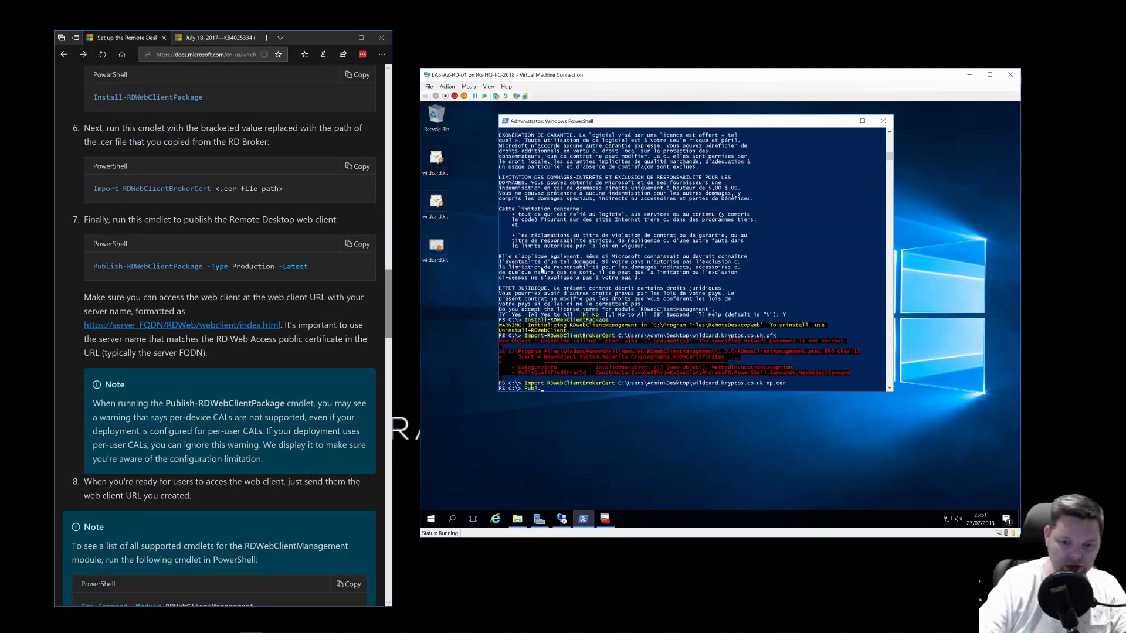
pyautogui.write('ish')
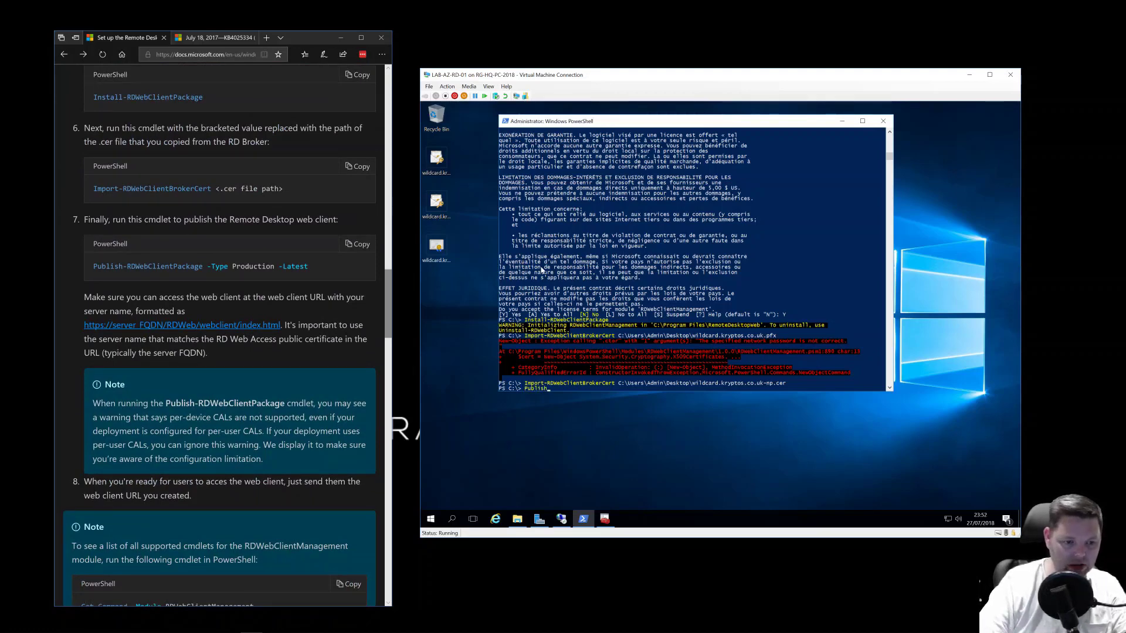
pyautogui.write('-RDWebClient')
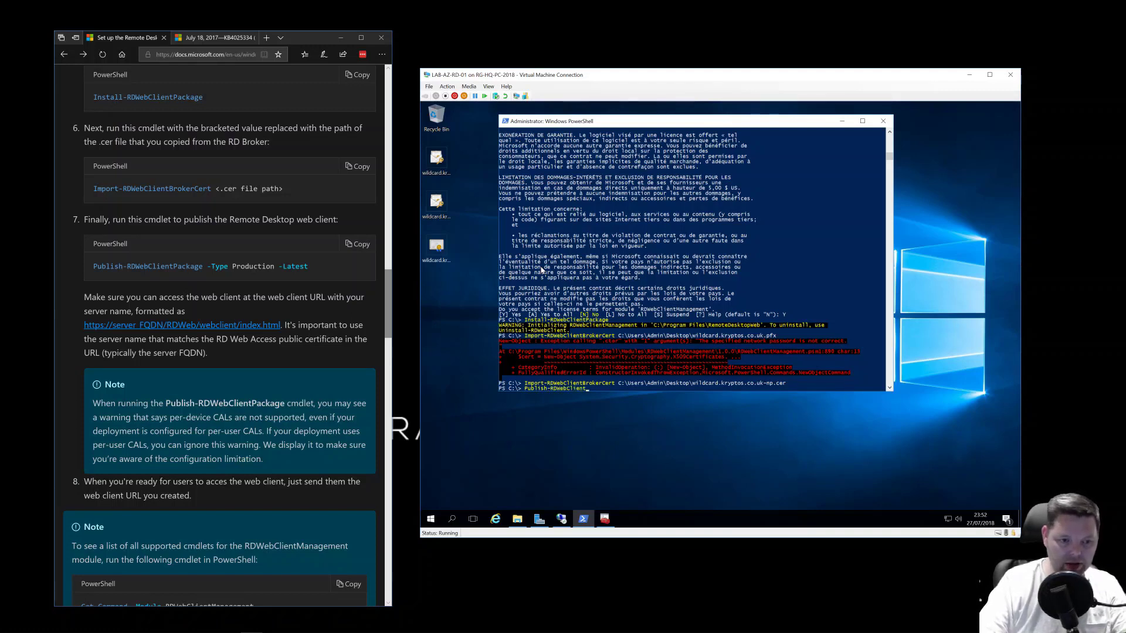
pyautogui.write('Package')
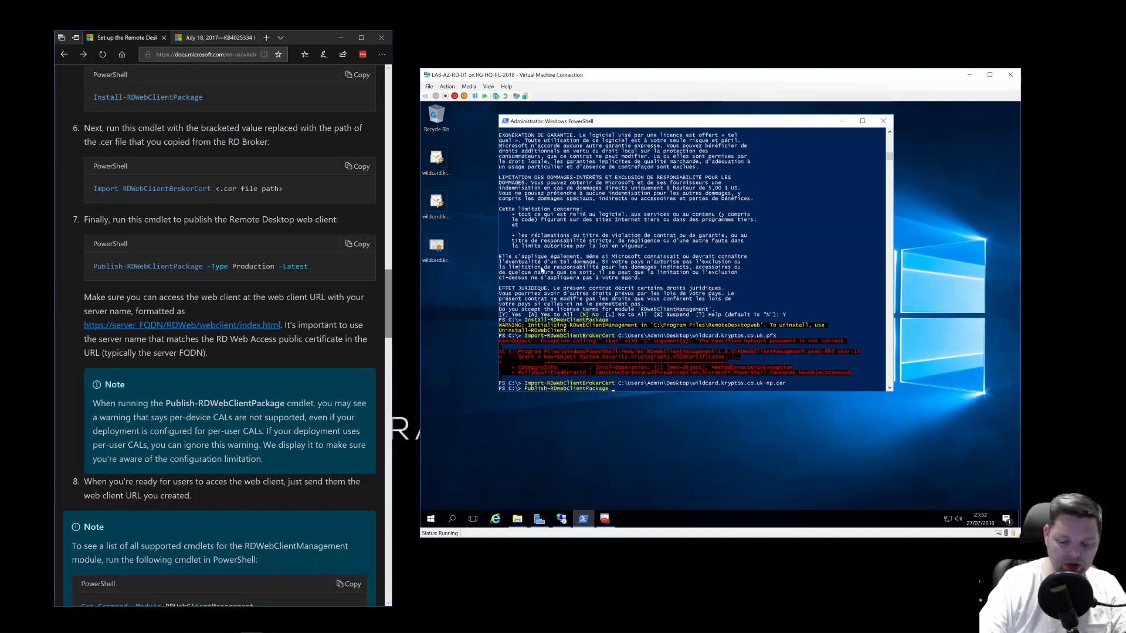
pyautogui.write(' -T')
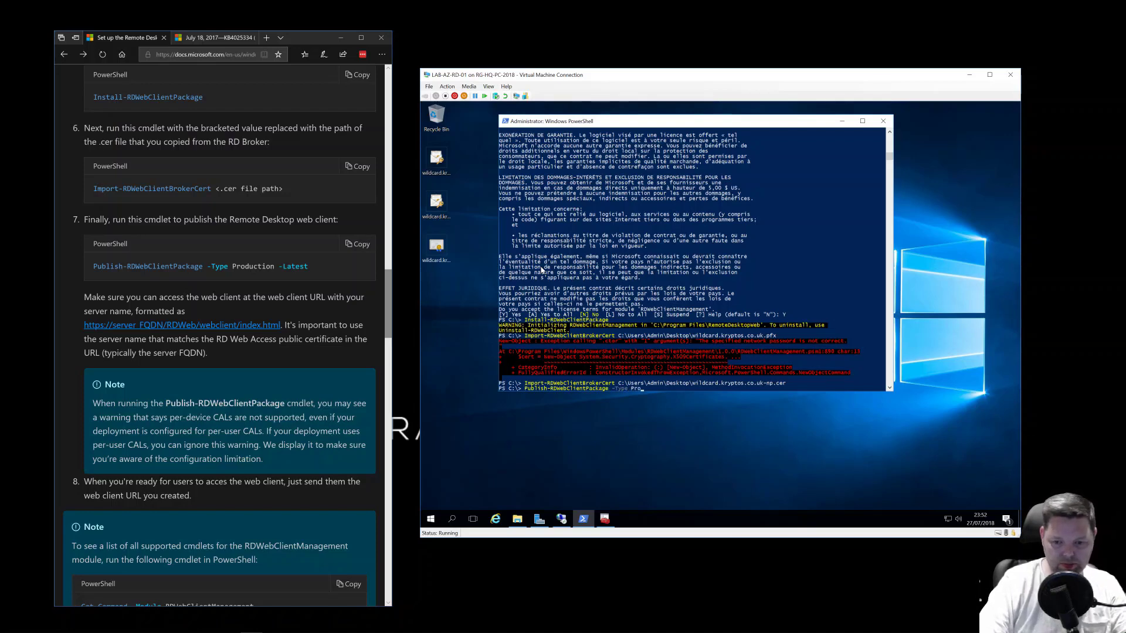
pyautogui.write('ype Pro')
pyautogui.press('Tab')
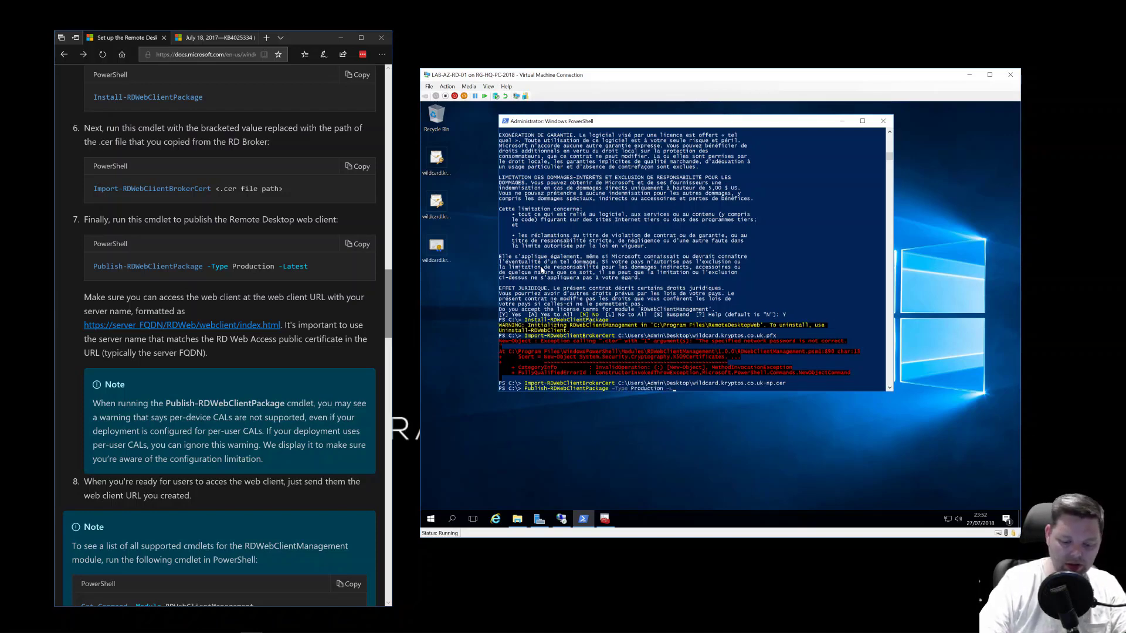
pyautogui.press('Return')
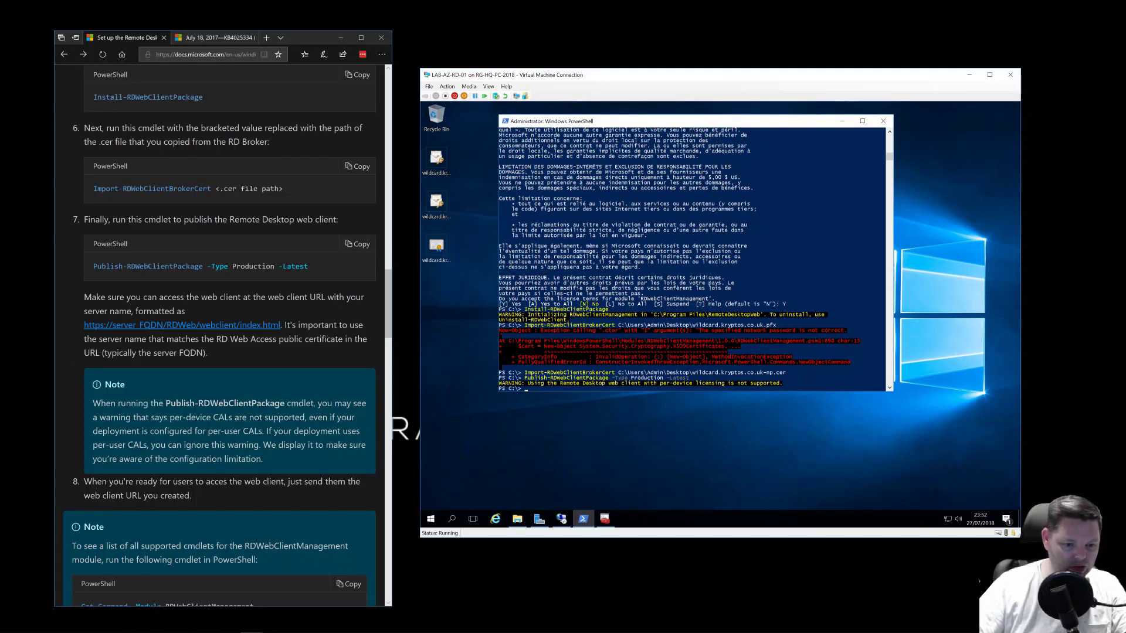
pyautogui.scroll(-3, 387, 329)
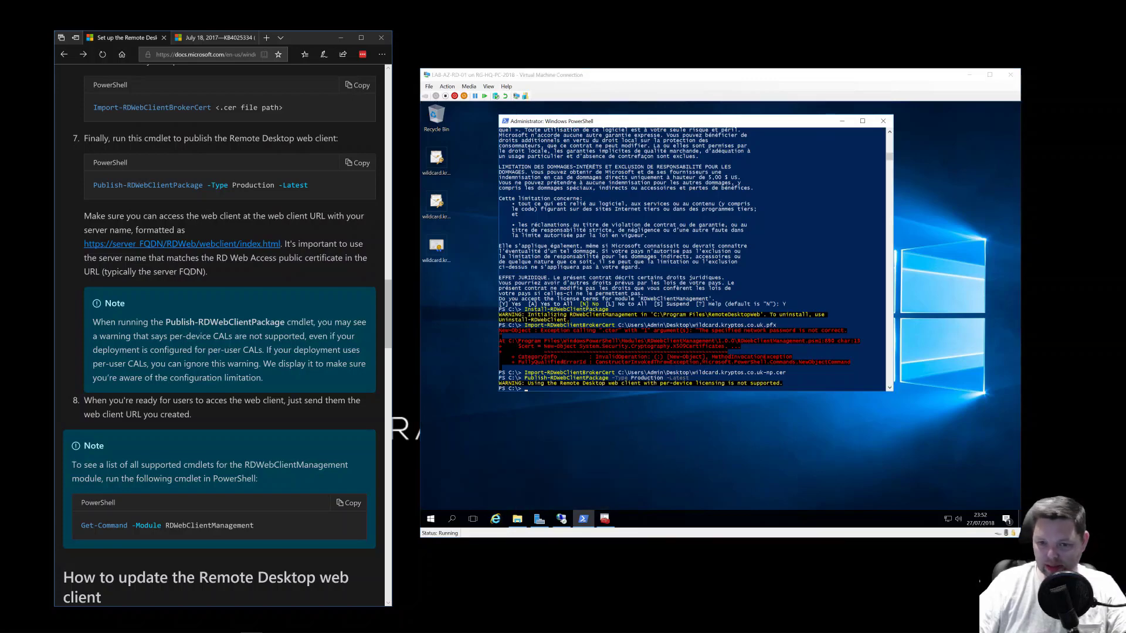
# - Close Firefox's LastPass get-started tab and move the browser windows aside to reveal PowerShell
pyautogui.hotkey('alt', 'Tab')
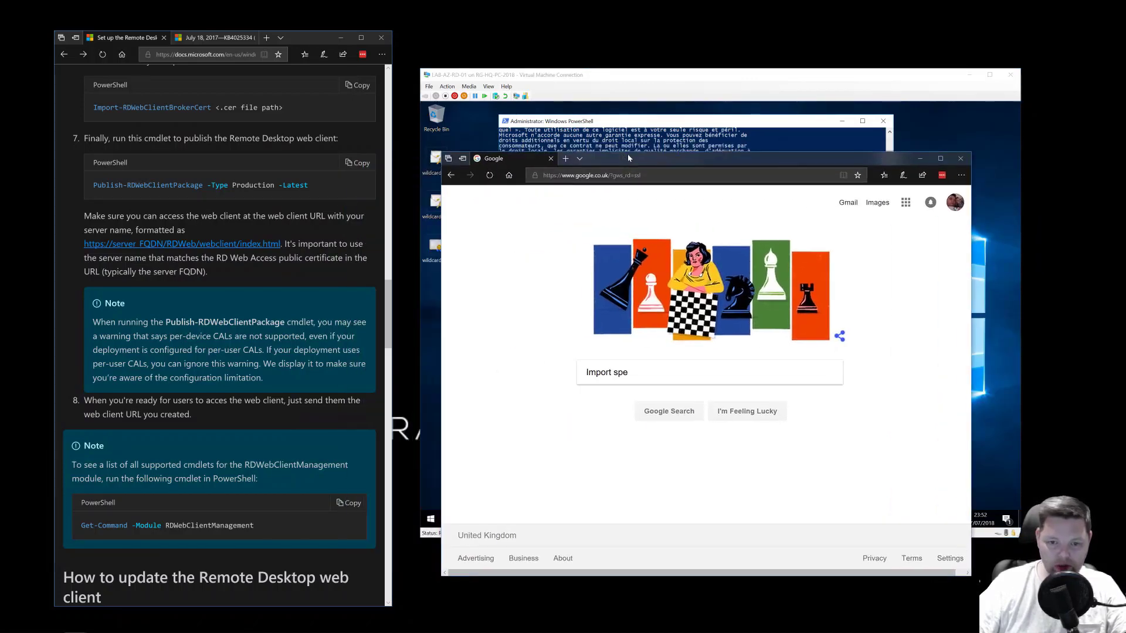
pyautogui.click(622, 178)
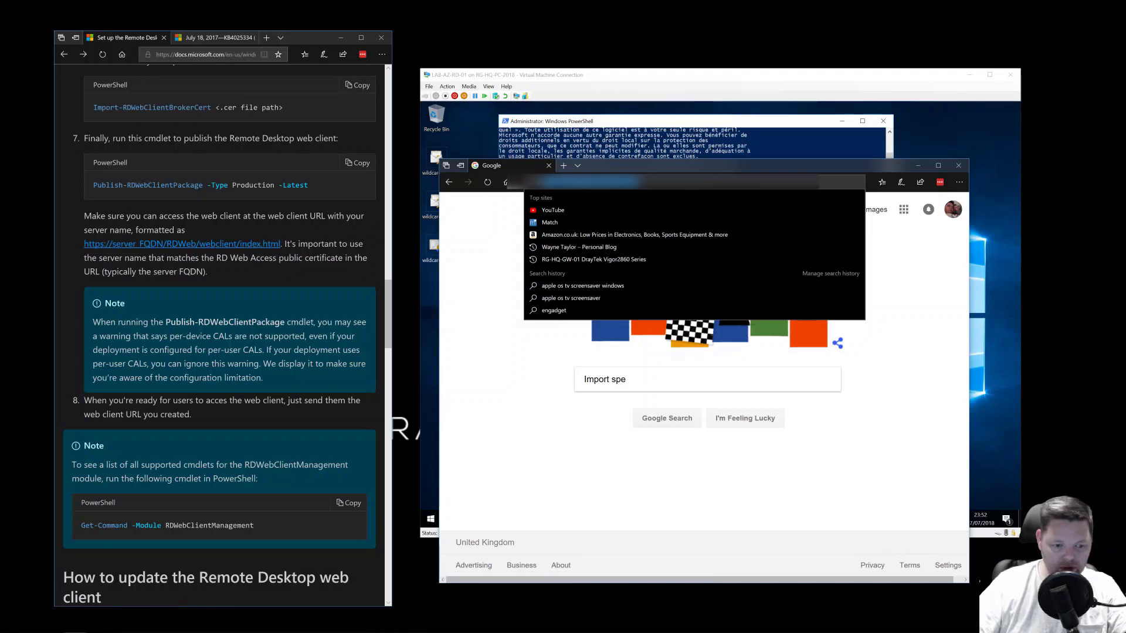
pyautogui.click(104, 627)
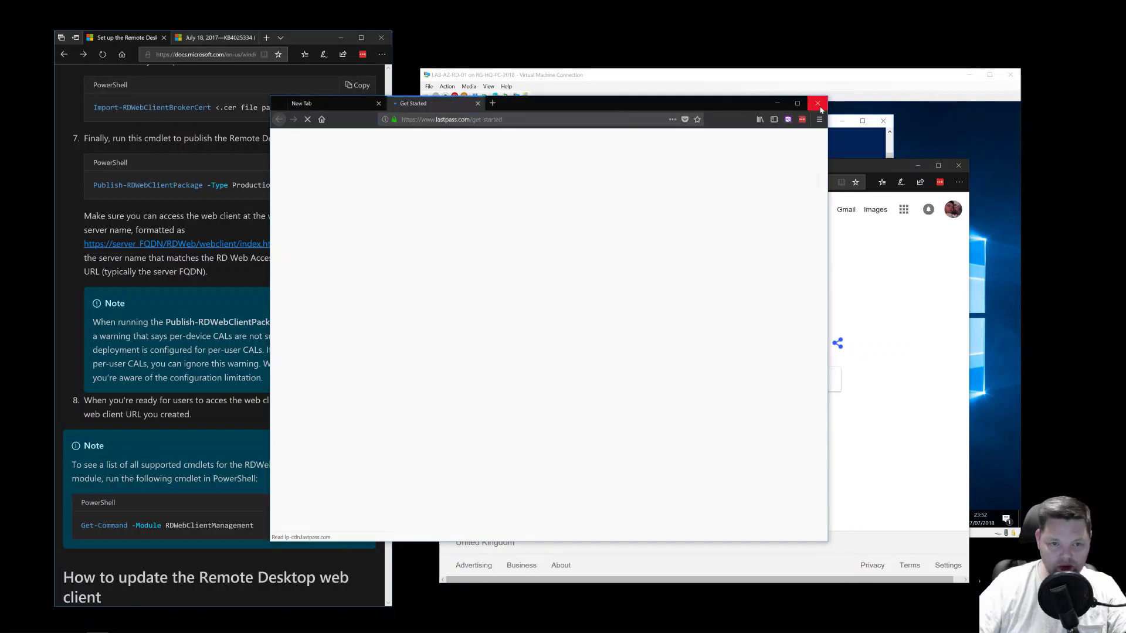
pyautogui.moveTo(870, 166); pyautogui.dragTo(1124, 190)
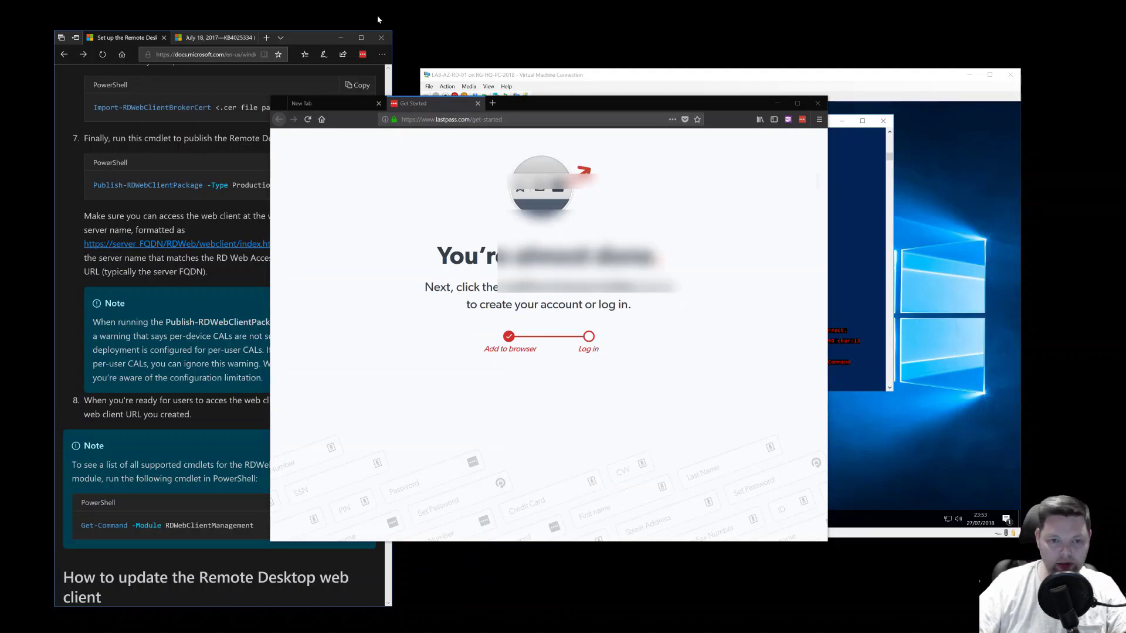
pyautogui.click(478, 103)
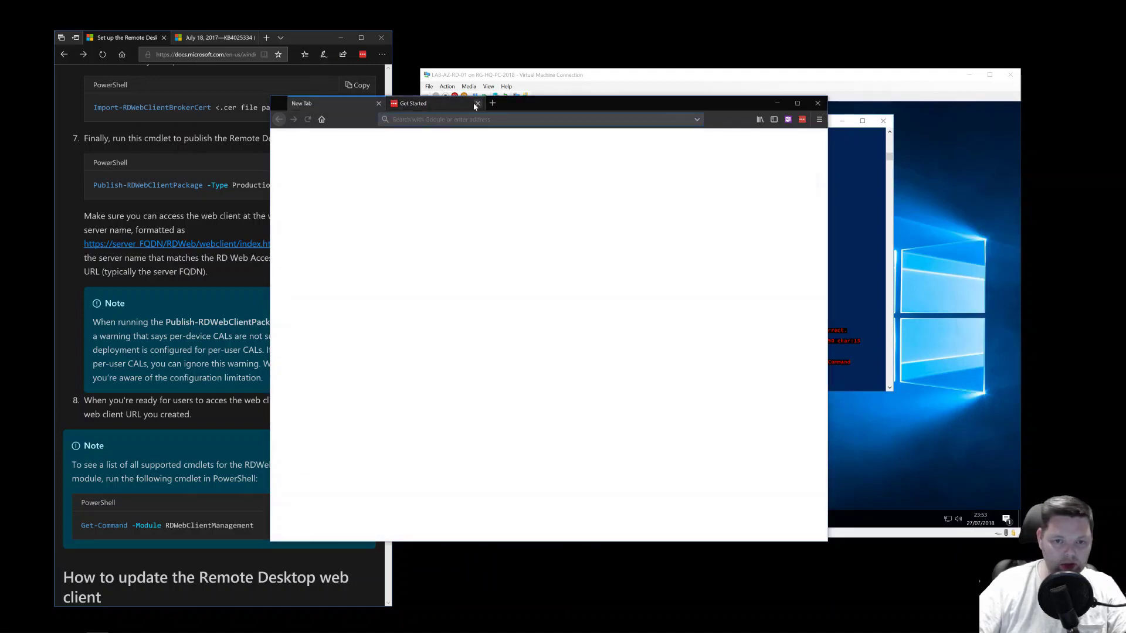
pyautogui.moveTo(520, 106); pyautogui.dragTo(623, 206)
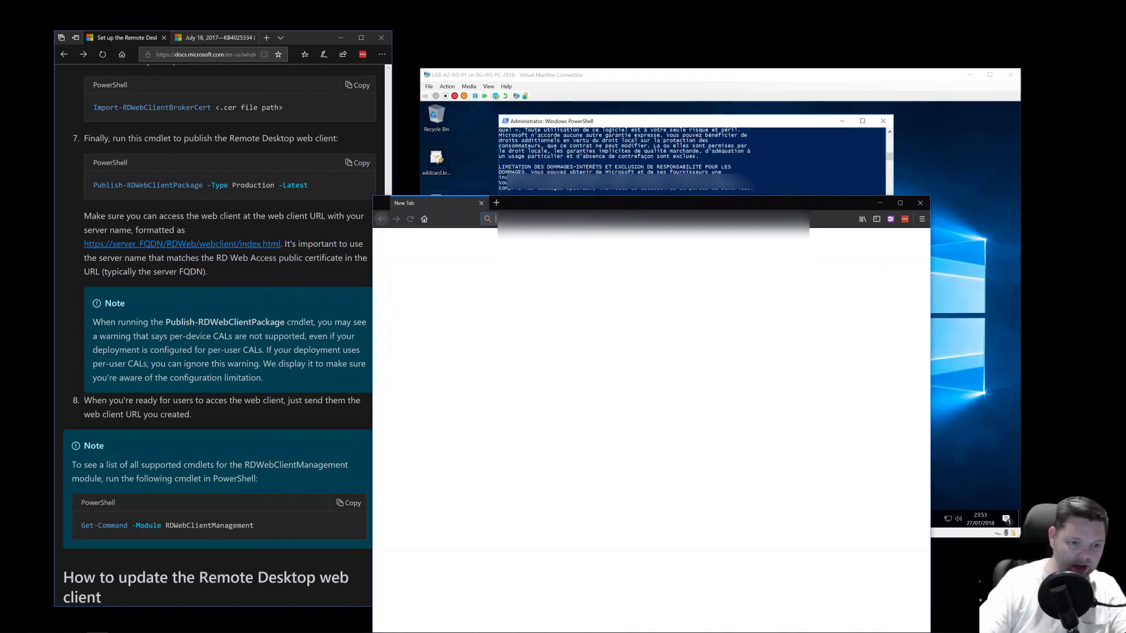
pyautogui.write('https://')
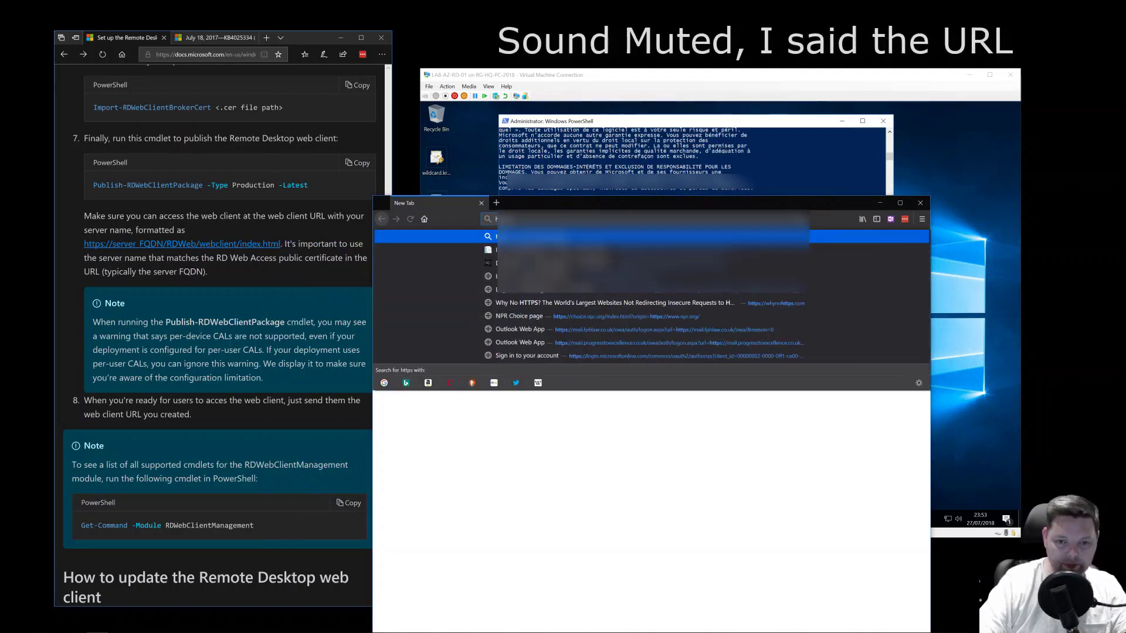
pyautogui.write('re')
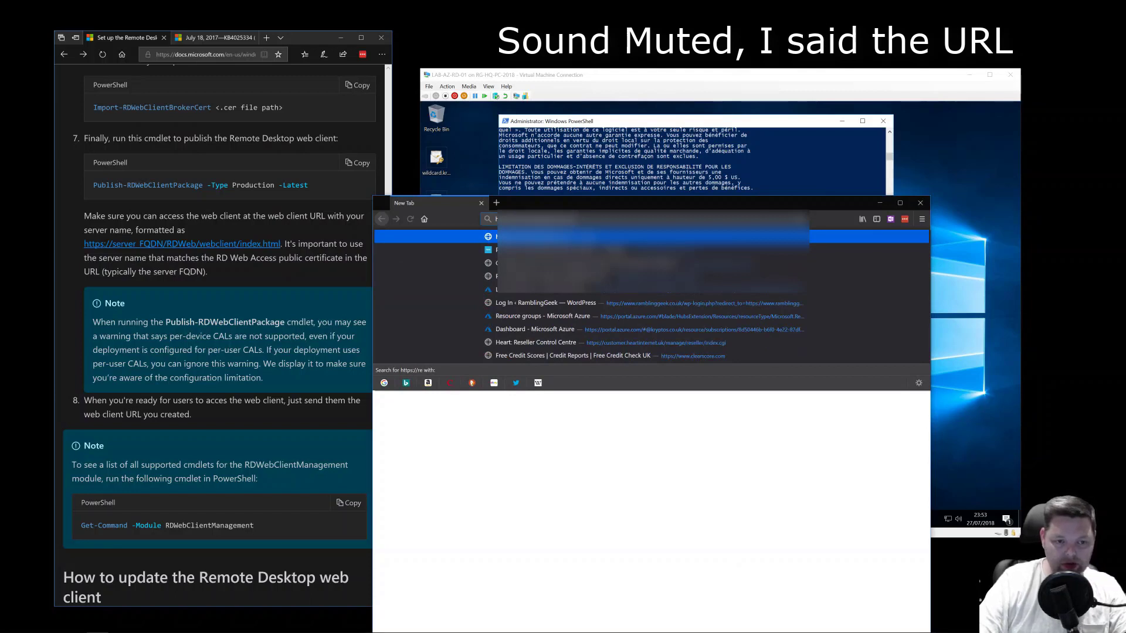
pyautogui.write('mote.kryptos.co.uk/RDWeb/')
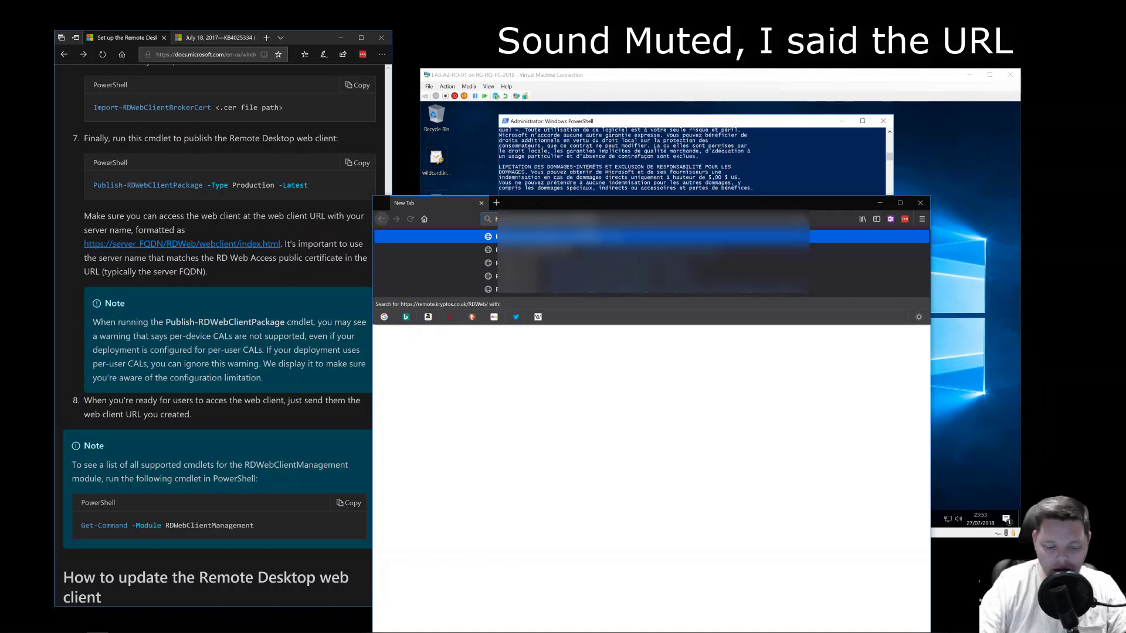
pyautogui.write('webc')
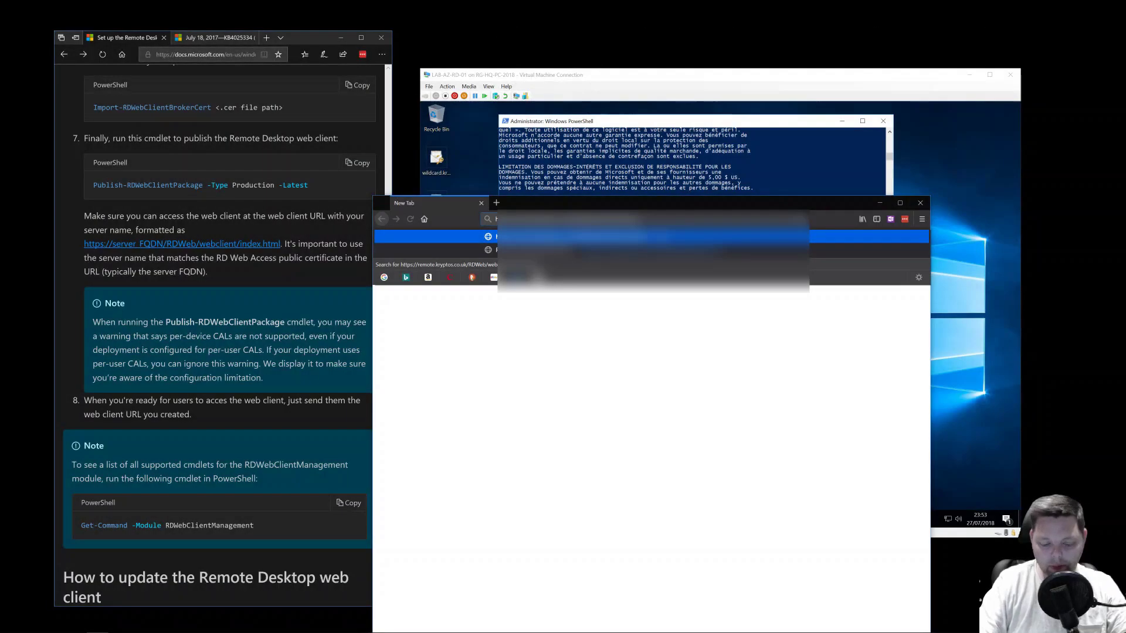
pyautogui.press('Return')
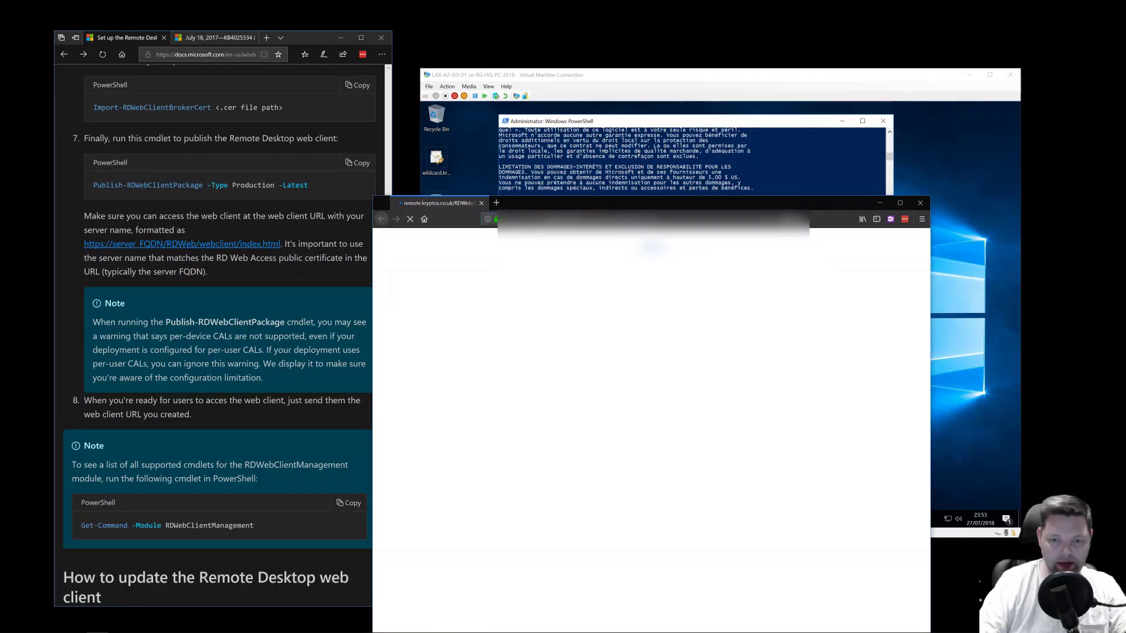
# - Sign in to the web client with the administrator account, retyping the password after it is rejected
pyautogui.moveTo(577, 208); pyautogui.dragTo(573, 178)
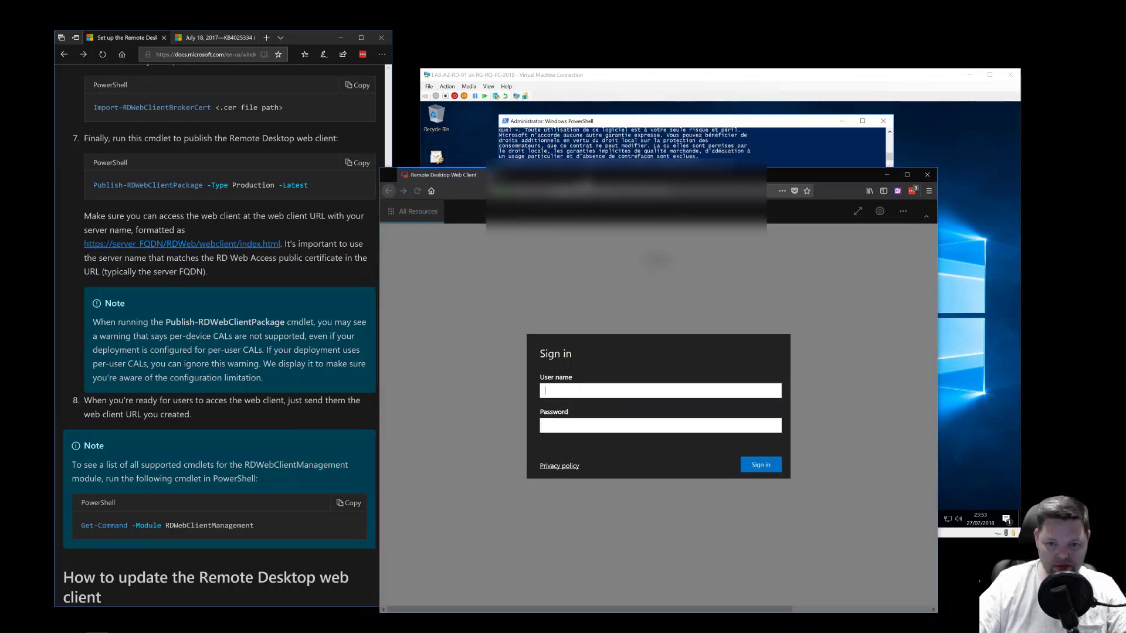
pyautogui.write('Admin')
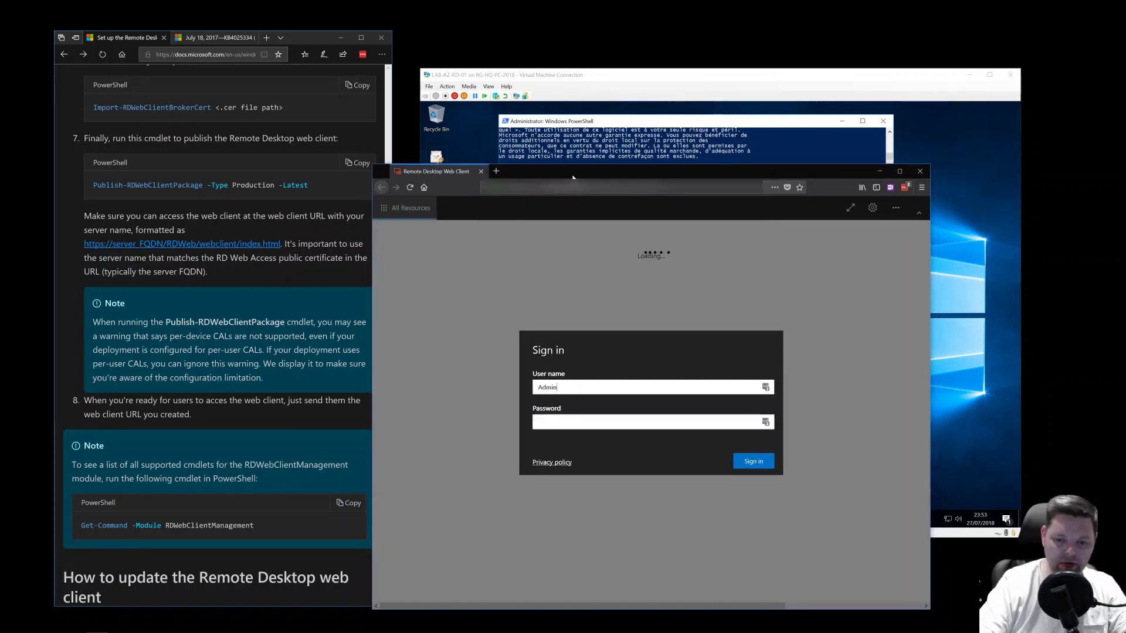
pyautogui.press('Tab')
pyautogui.write('Passw0r')
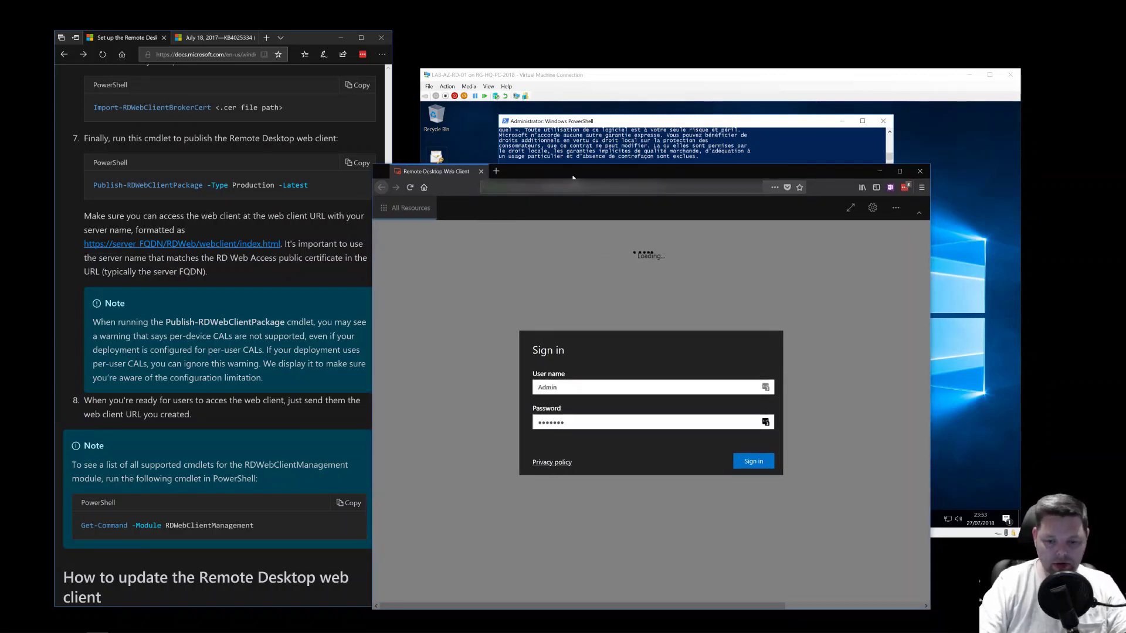
pyautogui.write('Pa')
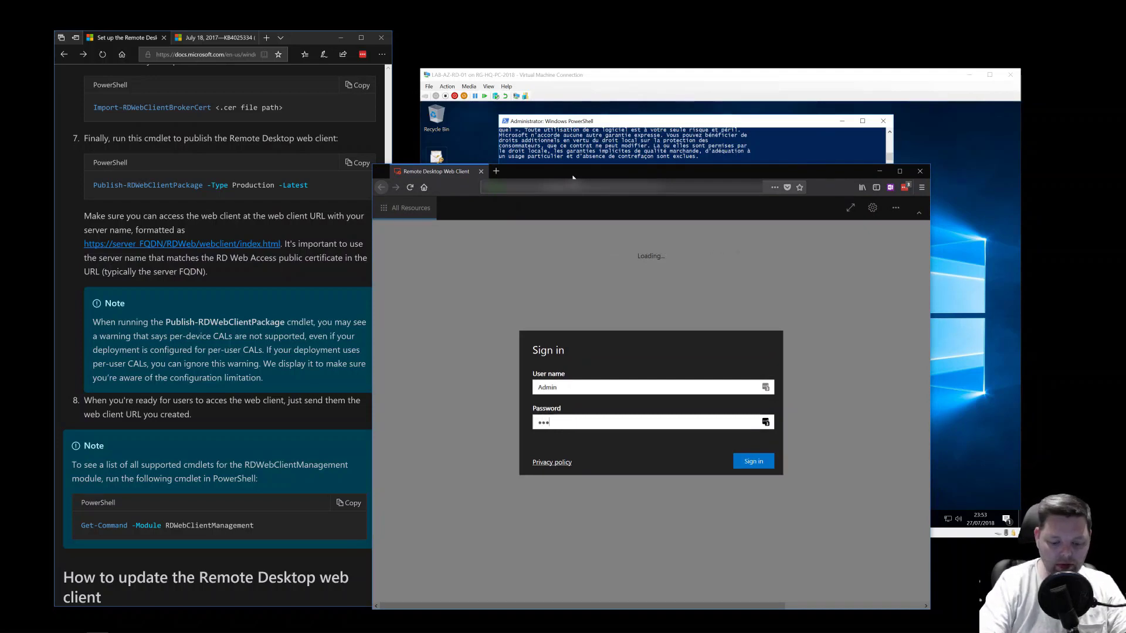
pyautogui.press('BackSpace')
pyautogui.press('BackSpace')
pyautogui.write('Passw0')
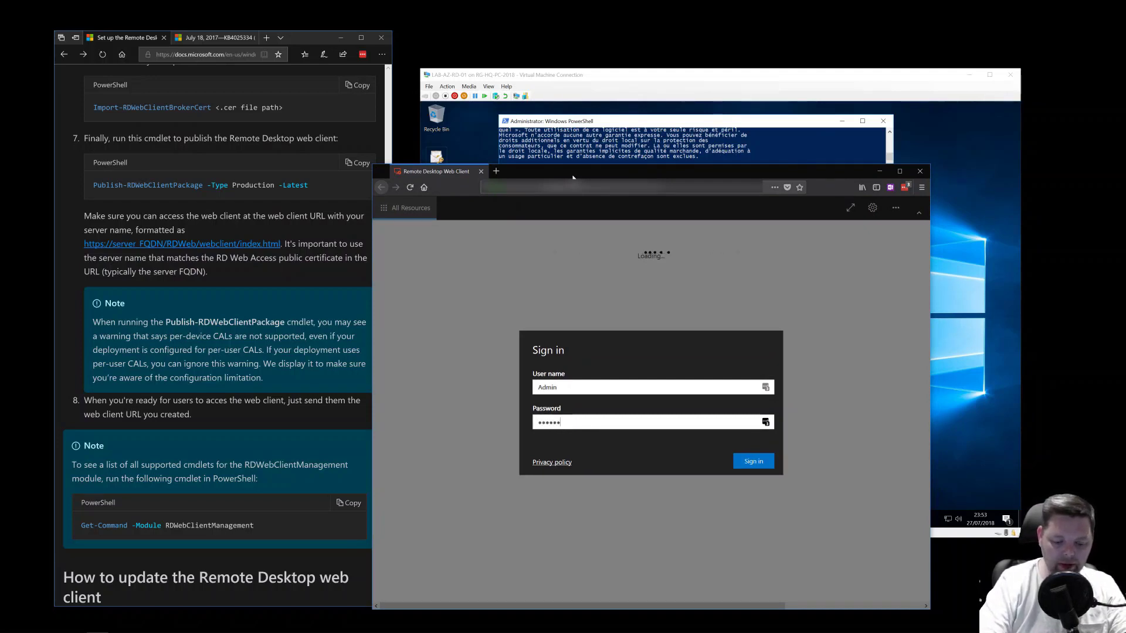
pyautogui.press('Return')
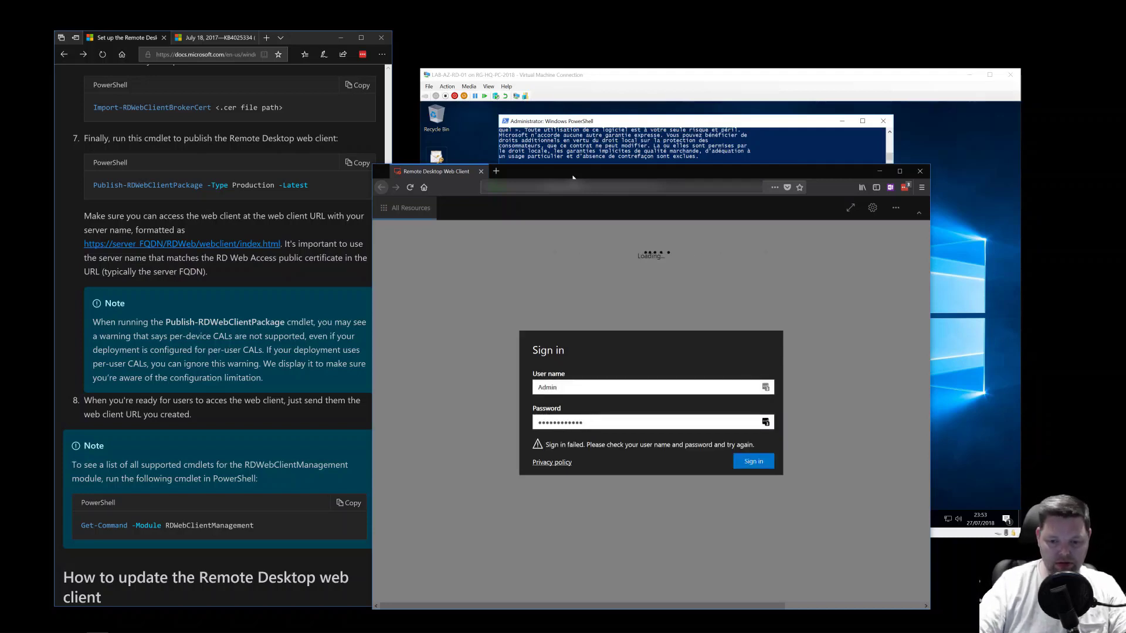
pyautogui.hotkey('ctrl', 'a')
pyautogui.write('Passw0rd')
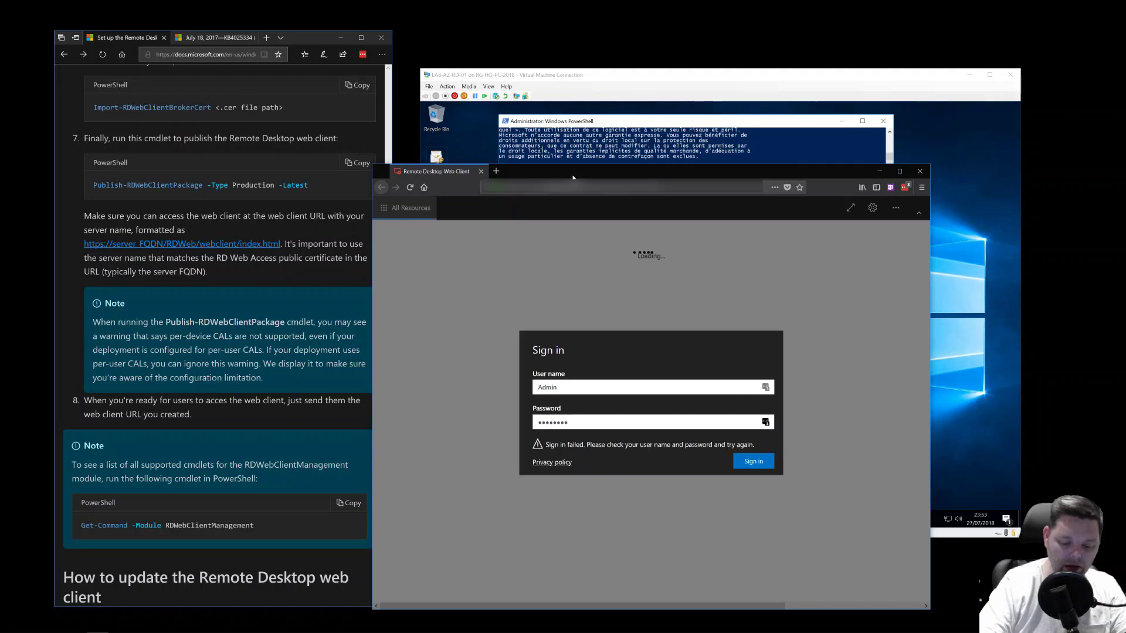
pyautogui.write('1234')
pyautogui.press('Return')
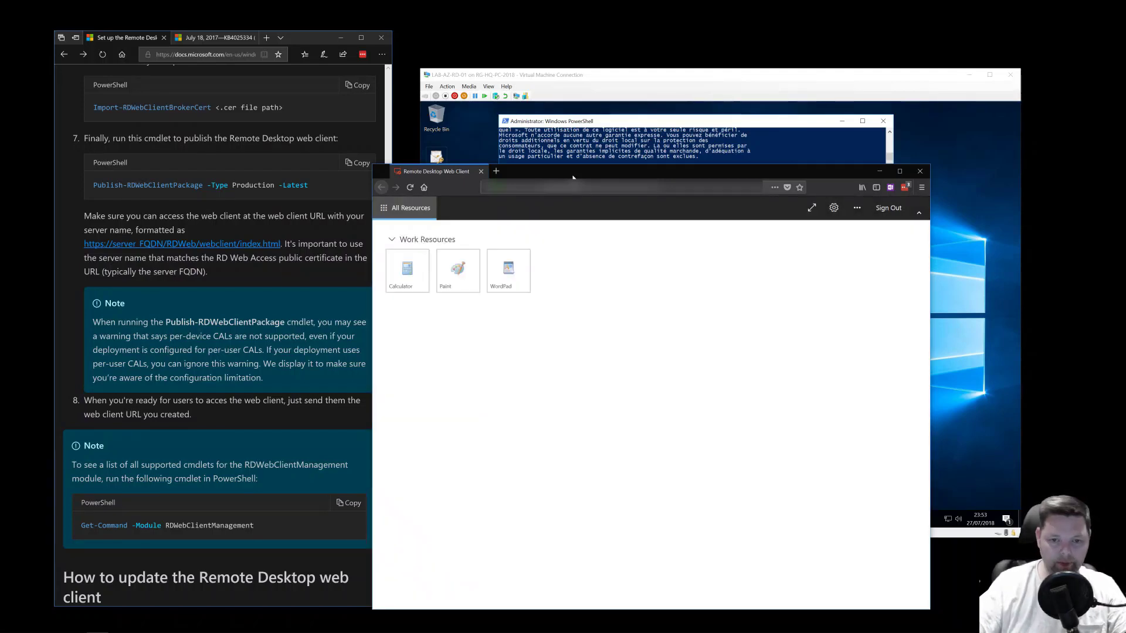
# - Launch Calculator, allow clipboard and printer access, then cancel the 'couldn't connect' error
pyautogui.moveTo(573, 177); pyautogui.dragTo(564, 145)
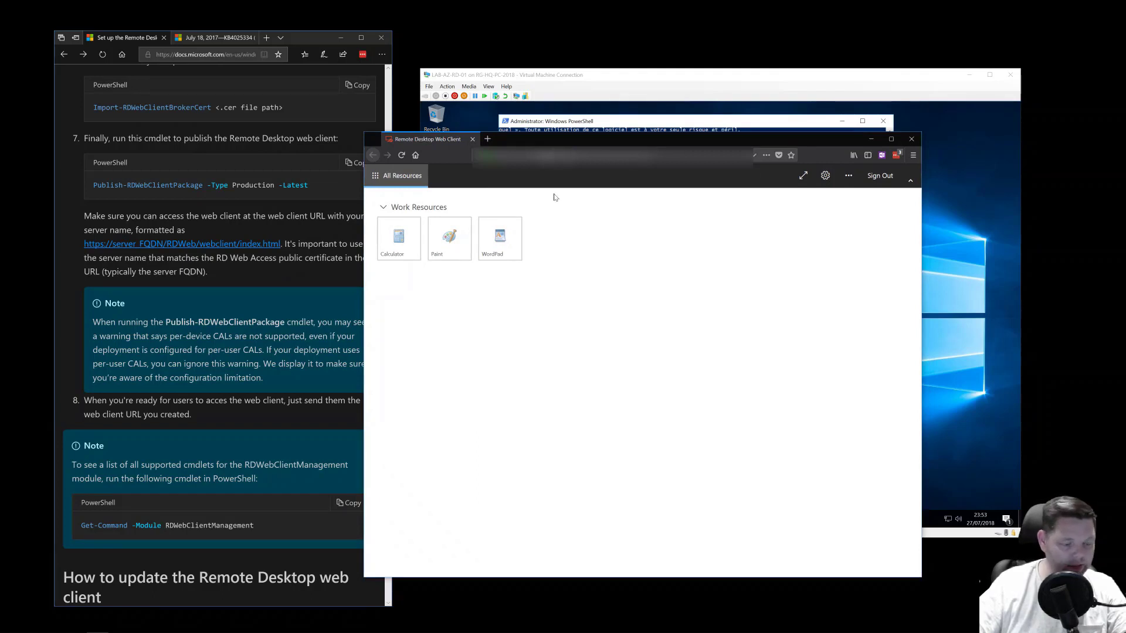
pyautogui.click(395, 237)
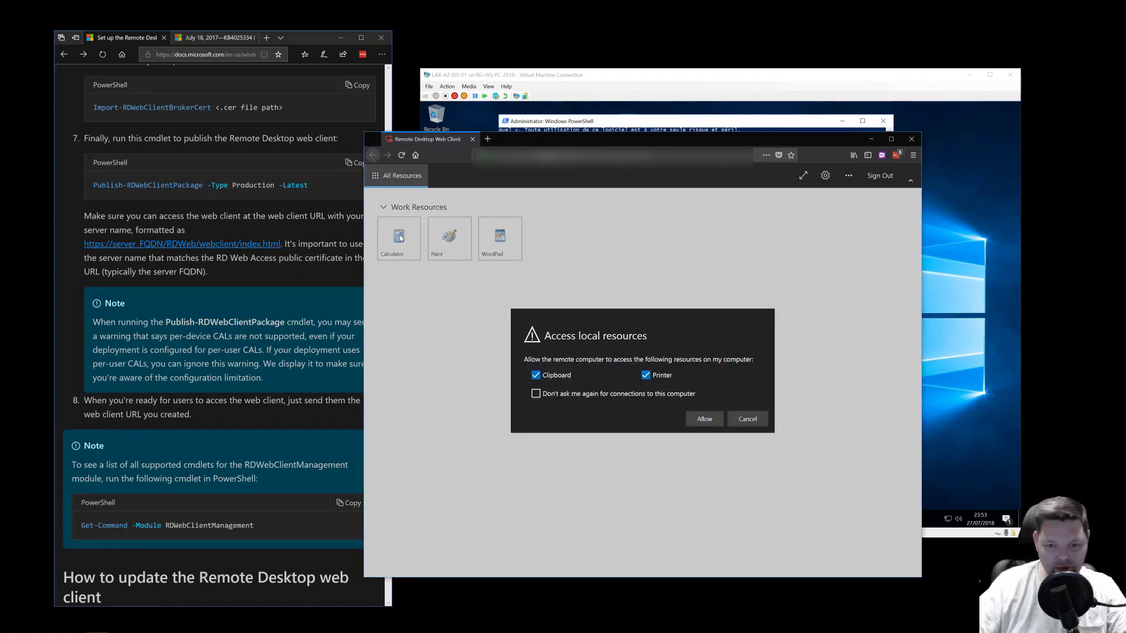
pyautogui.click(704, 418)
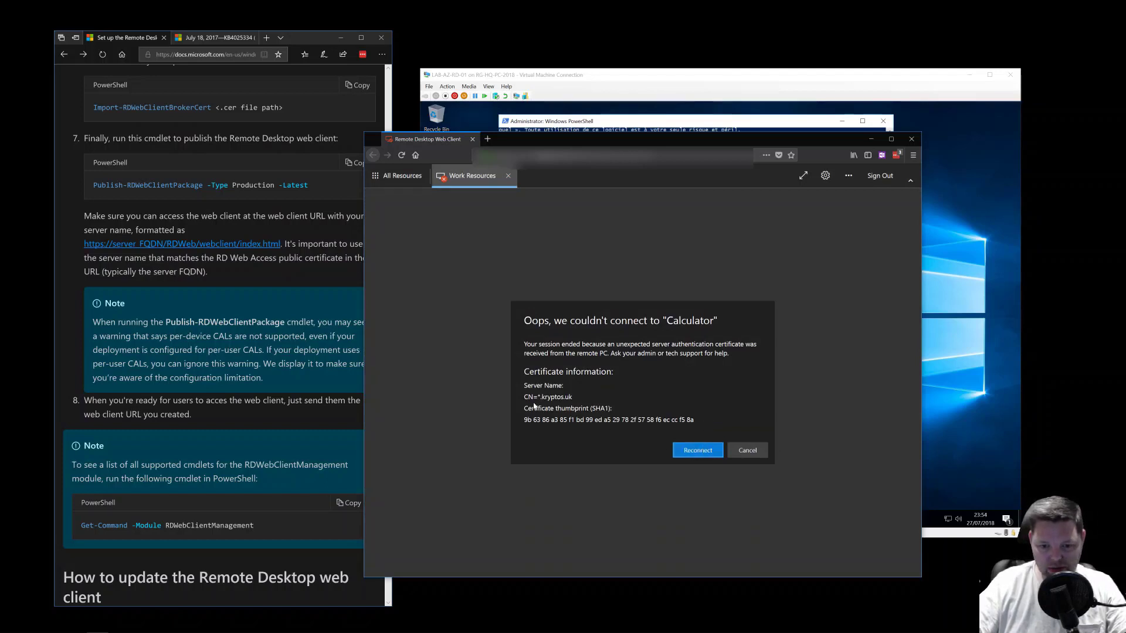
pyautogui.click(750, 451)
# - Switch to the server's Certificates console, checking the wildcard certificate file on the Desktop
pyautogui.click(714, 124)
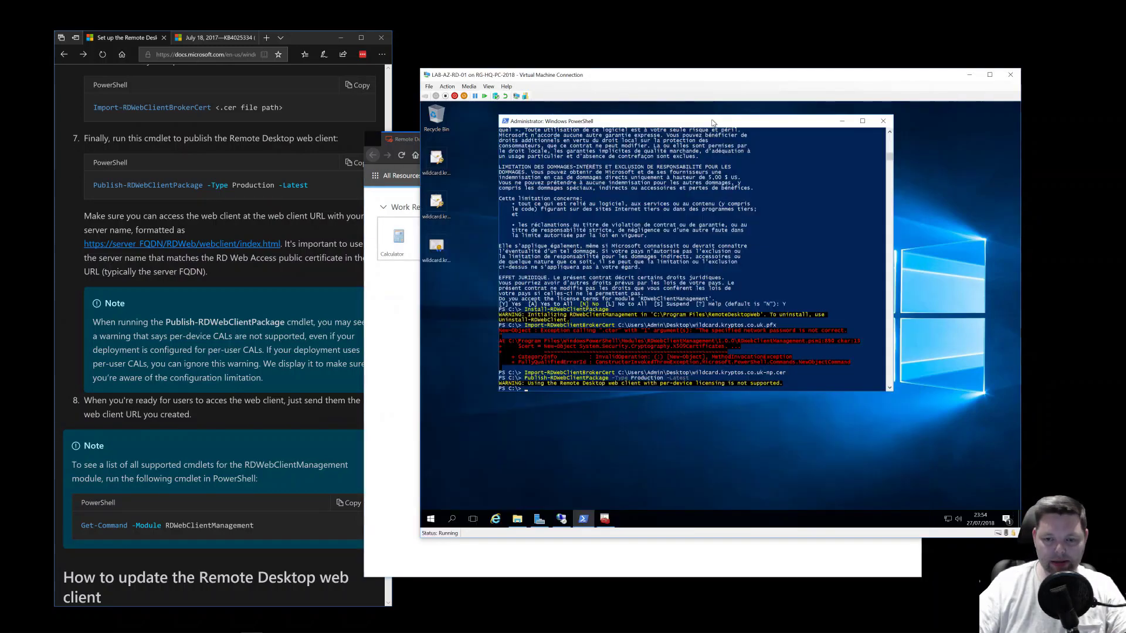
pyautogui.click(708, 264)
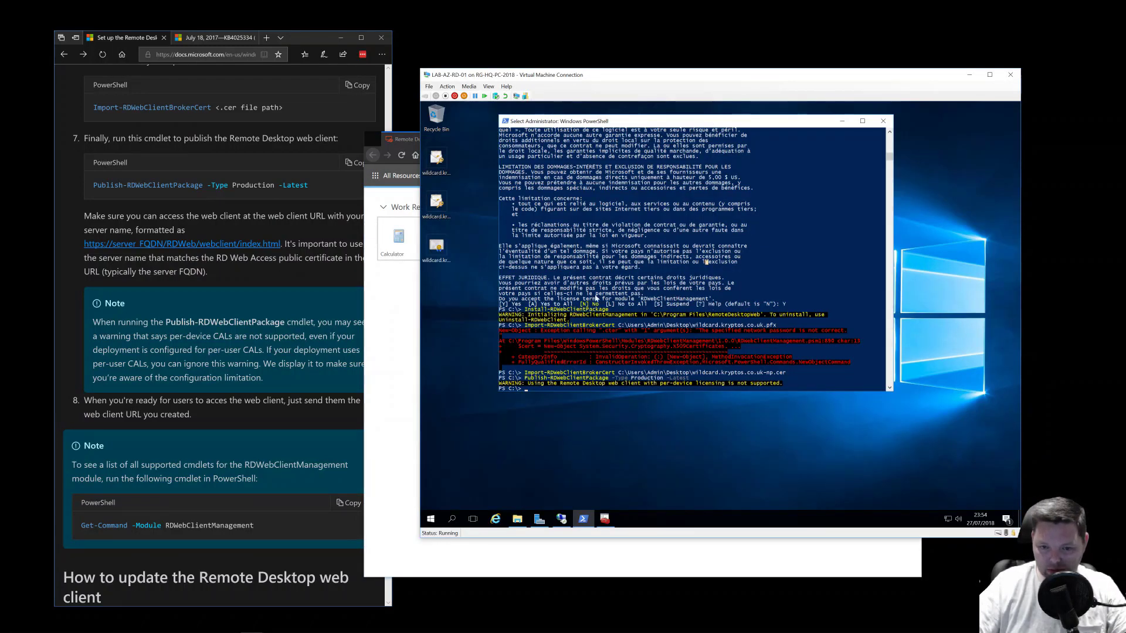
pyautogui.click(436, 246)
pyautogui.click(605, 518)
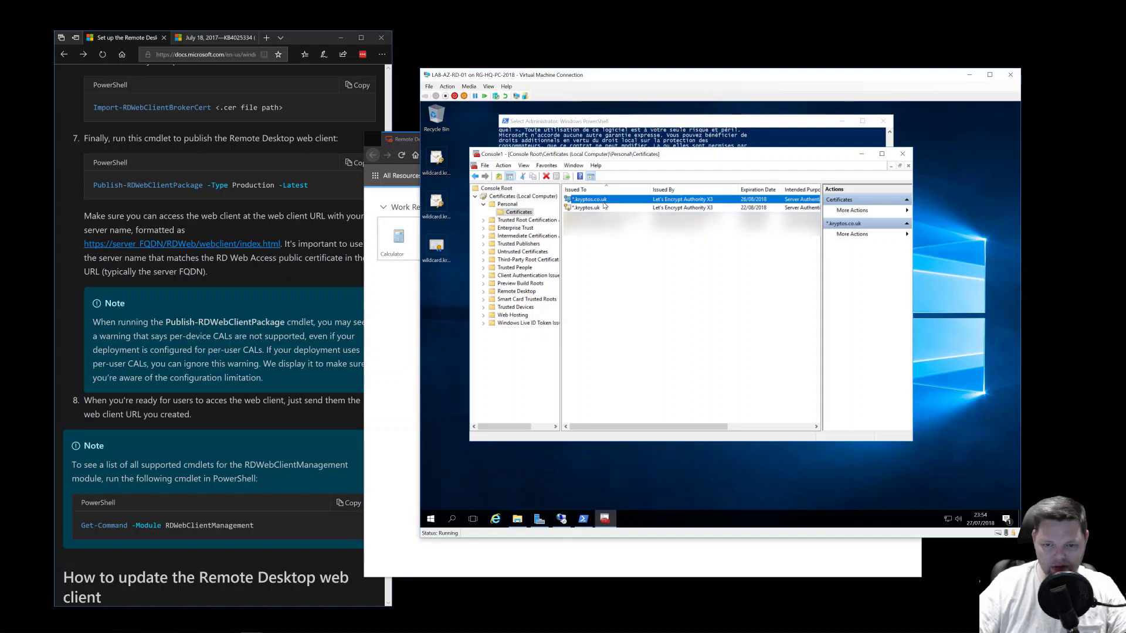
# - Export *.kryptos.co.uk without the private key in DER encoded binary X.509 format
pyautogui.rightClick(605, 204)
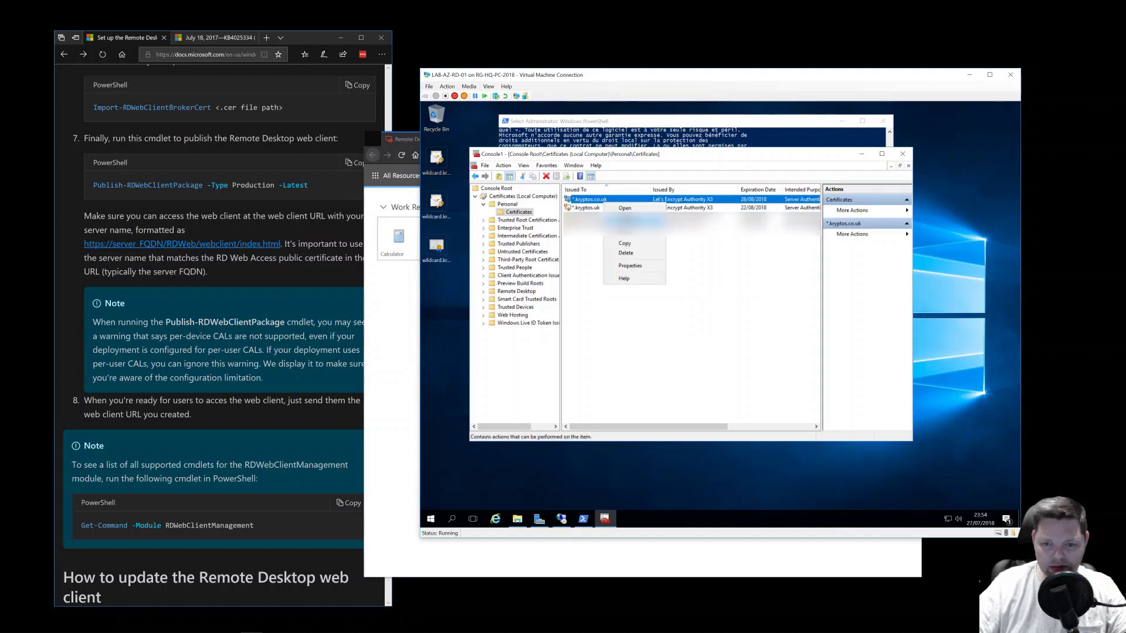
pyautogui.moveTo(633, 222)
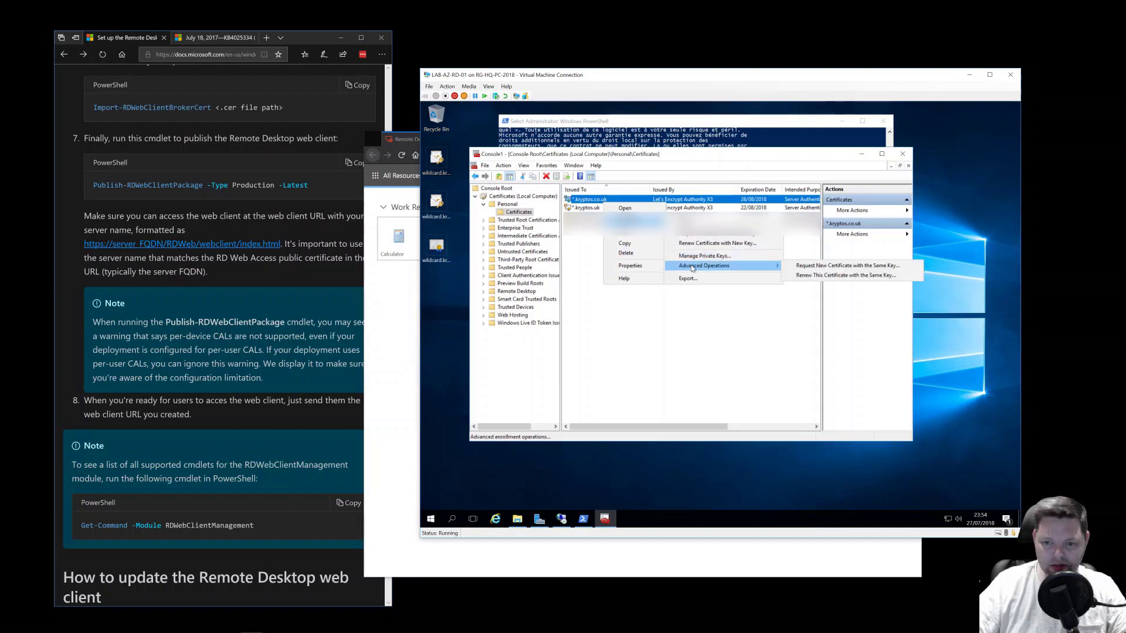
pyautogui.click(695, 279)
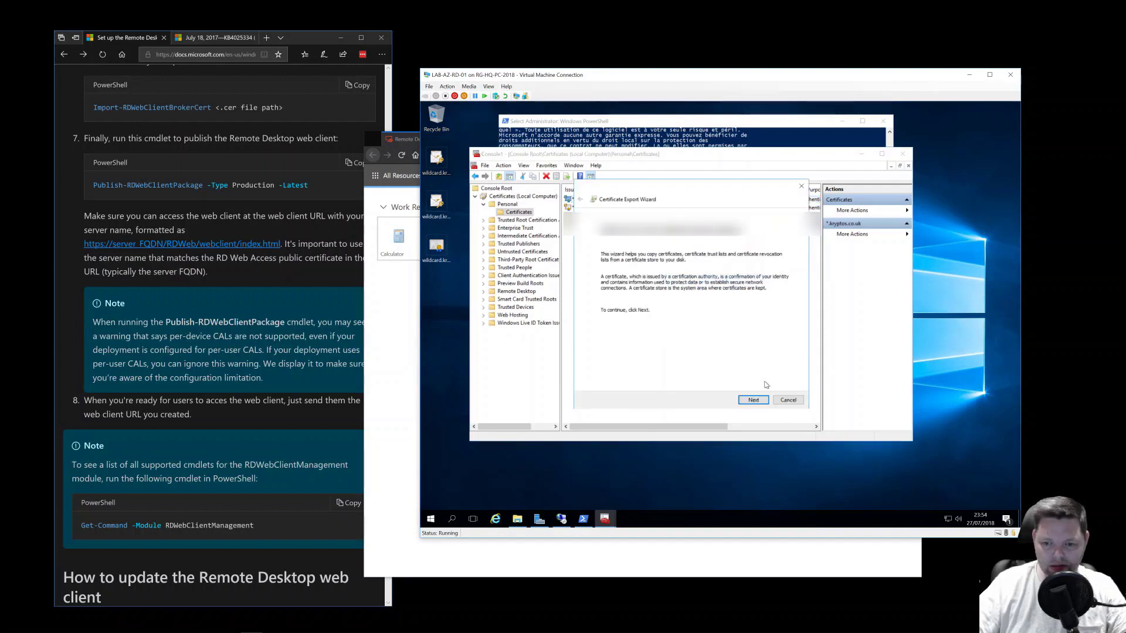
pyautogui.click(754, 400)
pyautogui.click(753, 400)
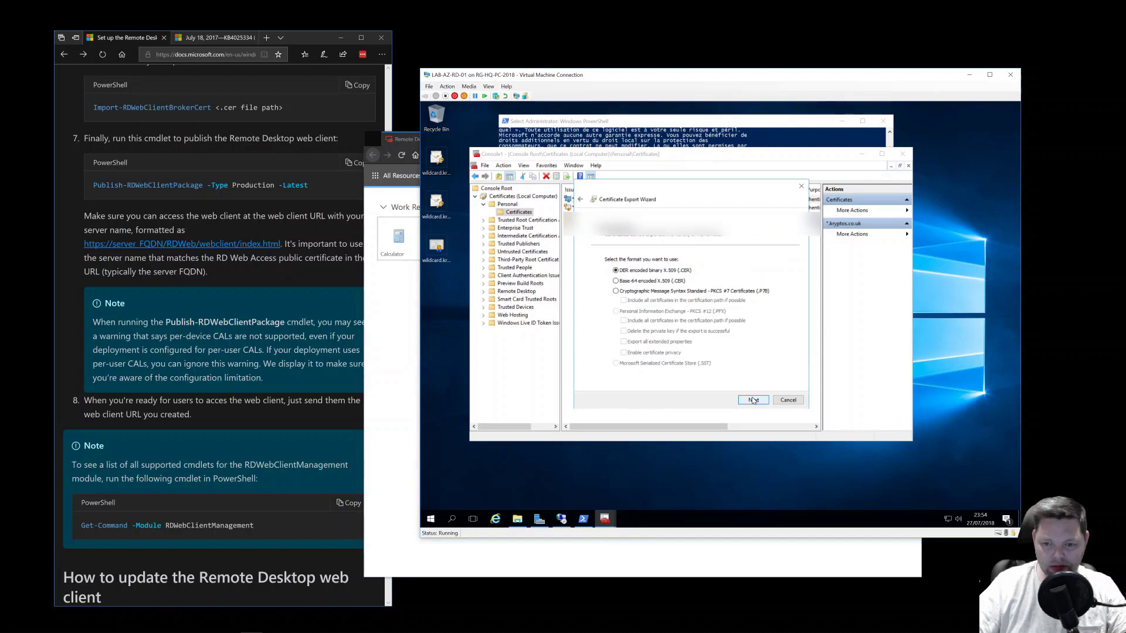
pyautogui.click(704, 291)
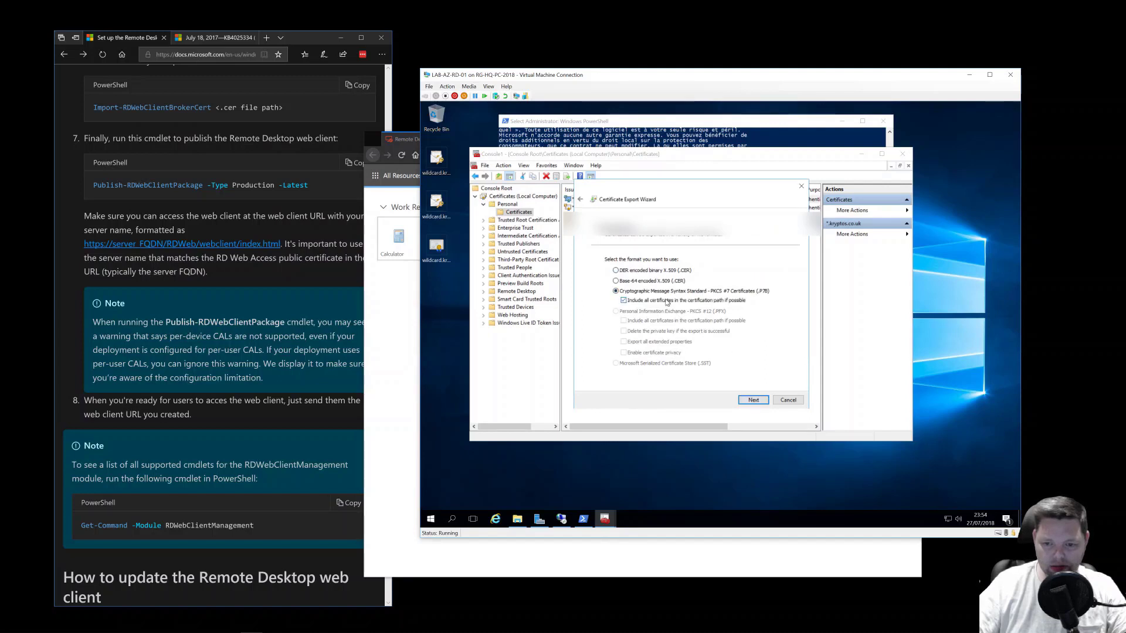
pyautogui.click(657, 271)
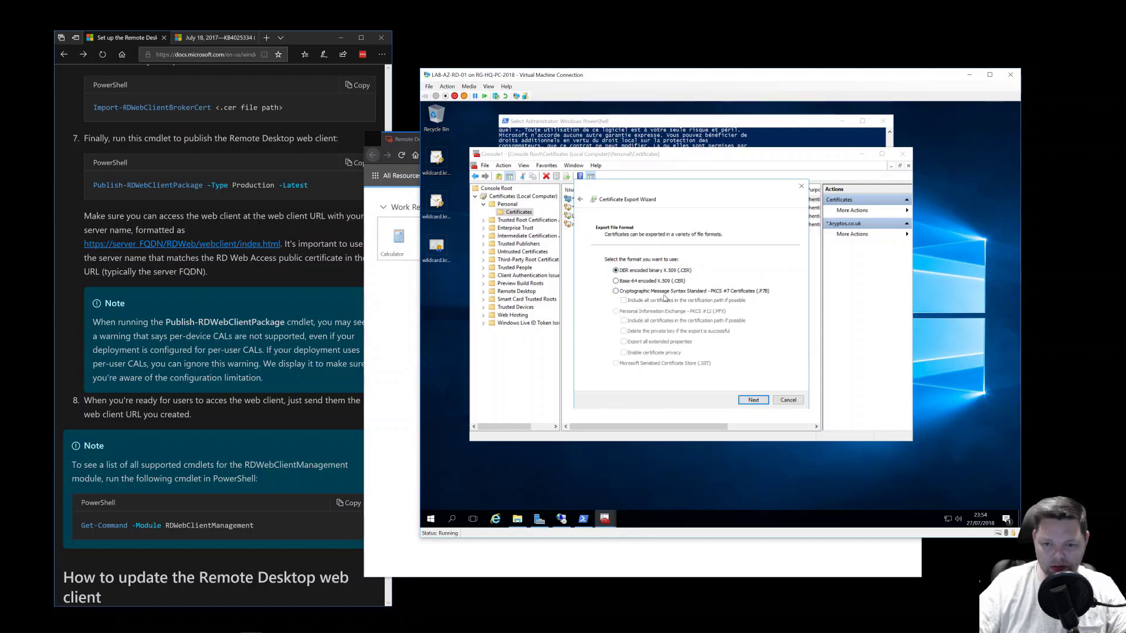
pyautogui.click(754, 400)
# - Pick the existing wildcard.kryptos.co.uk-np file on the Desktop as the export target
pyautogui.click(769, 269)
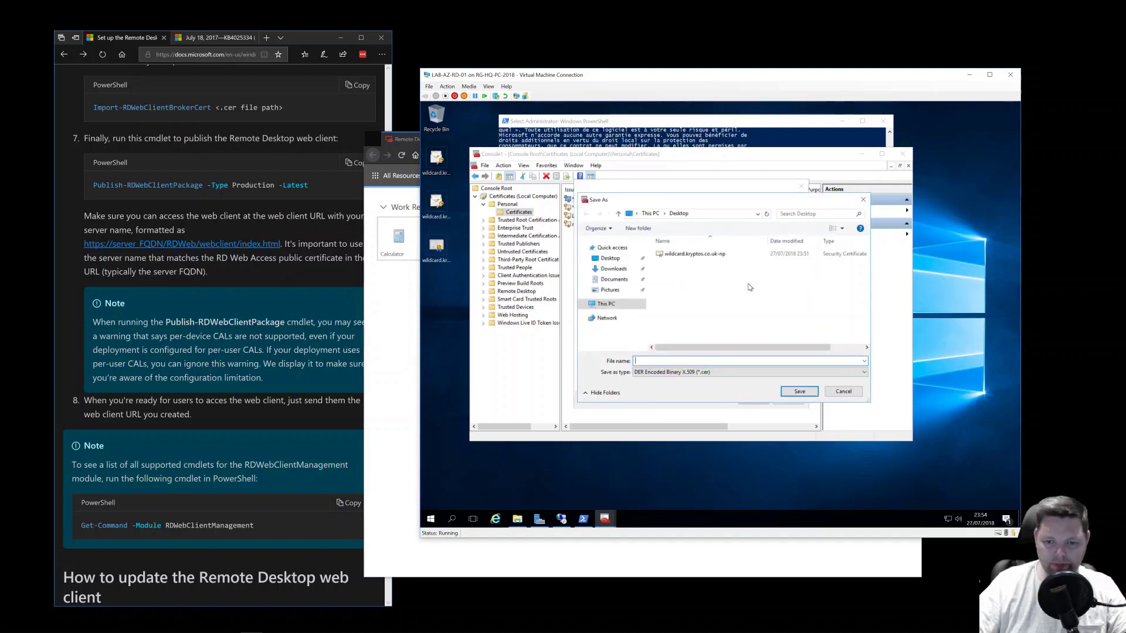
pyautogui.click(710, 255)
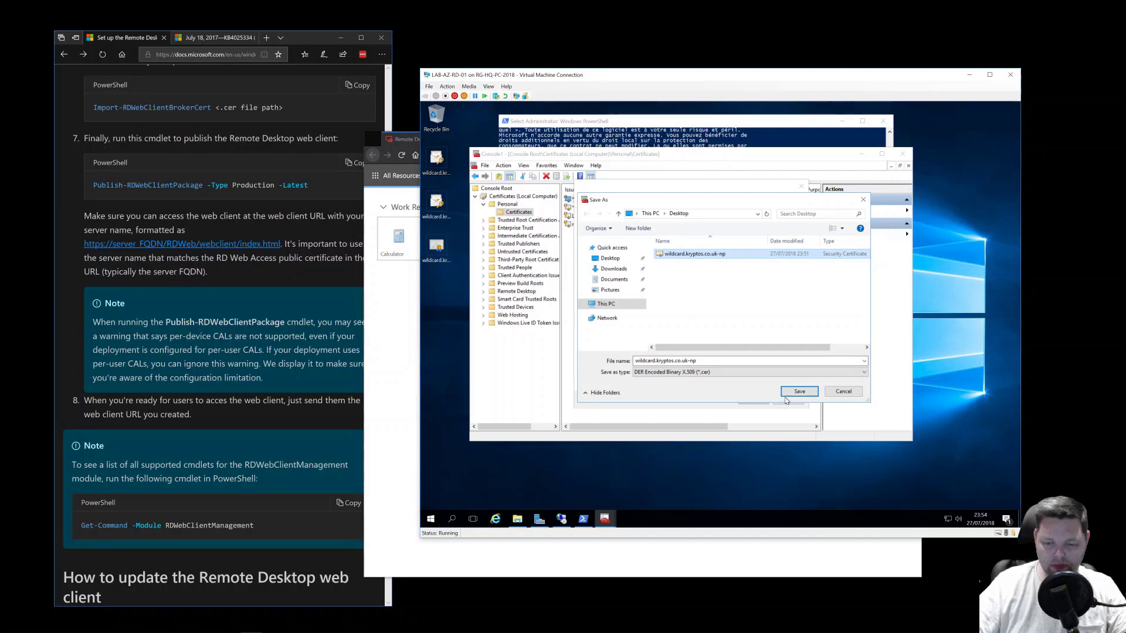
pyautogui.click(538, 566)
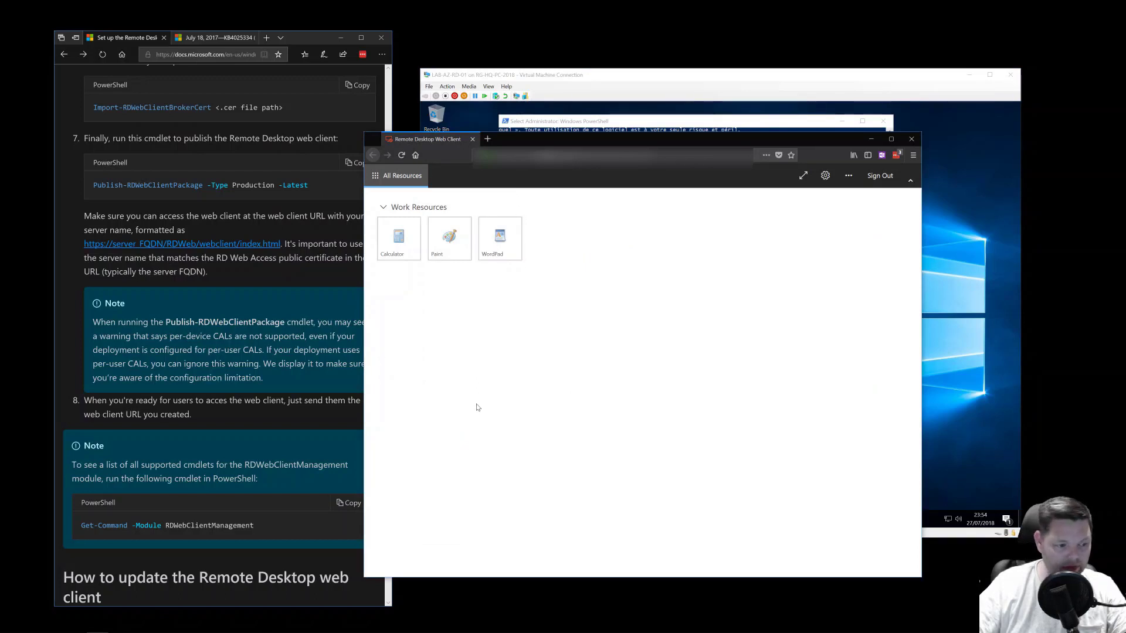
pyautogui.click(453, 250)
pyautogui.click(697, 414)
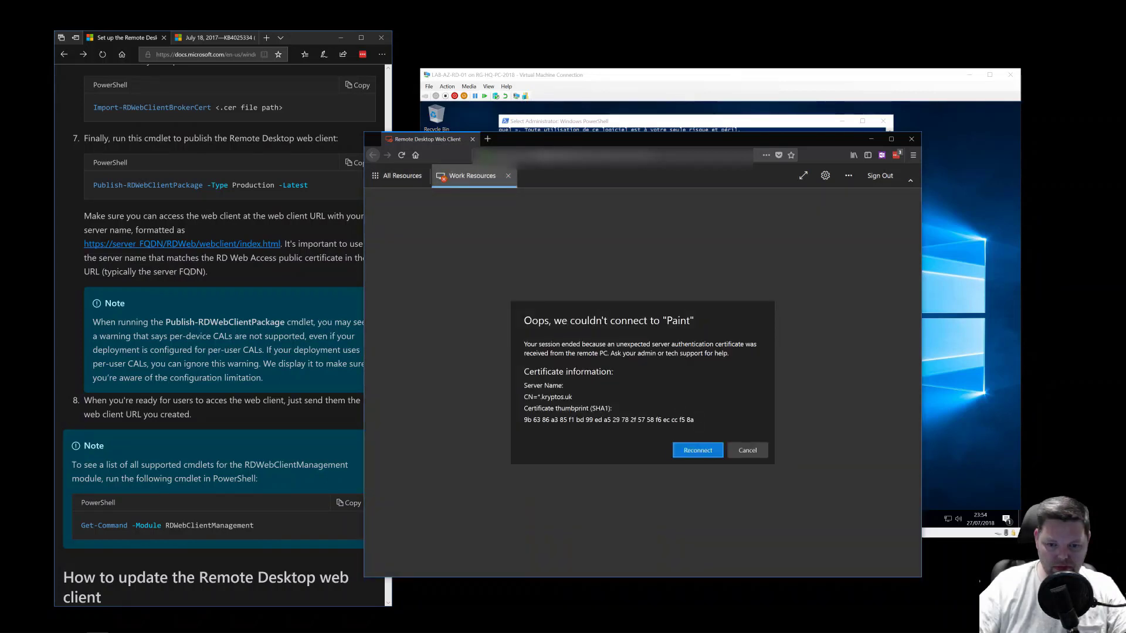
pyautogui.moveTo(537, 397); pyautogui.dragTo(572, 396)
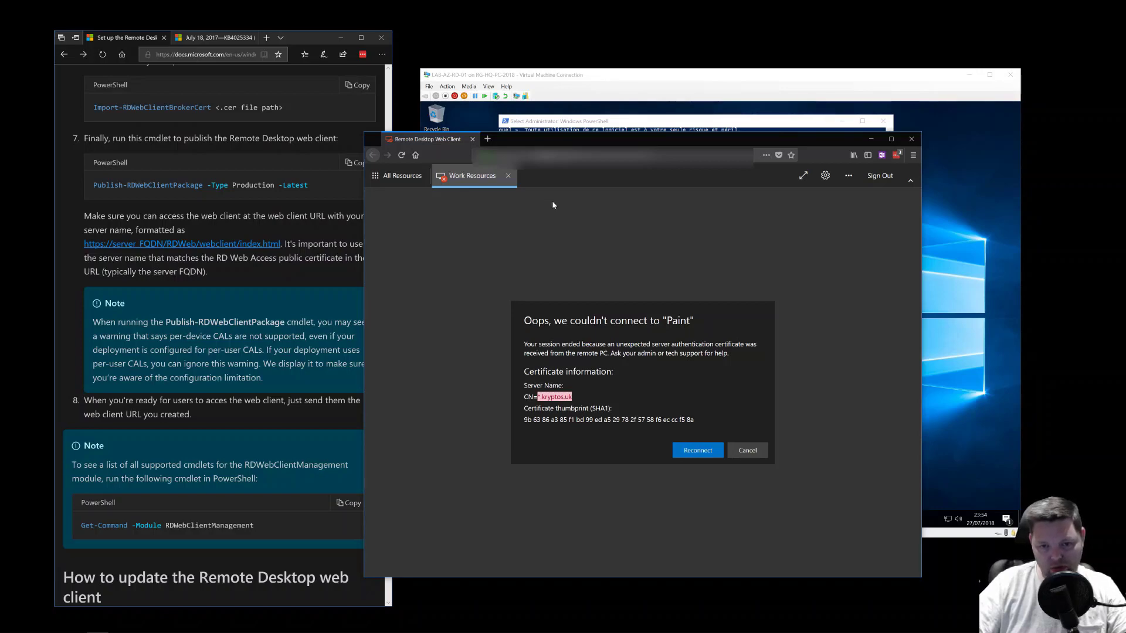
pyautogui.click(759, 450)
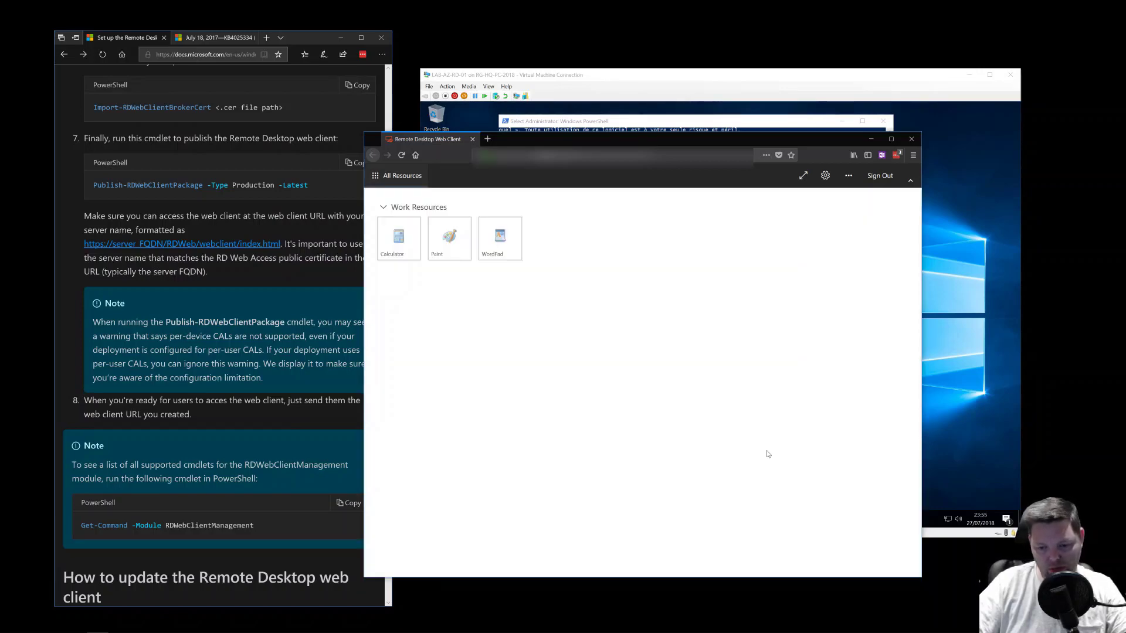
# - Save the export over wildcard.kryptos.co.uk-np on the Desktop and complete the wizard
pyautogui.click(737, 128)
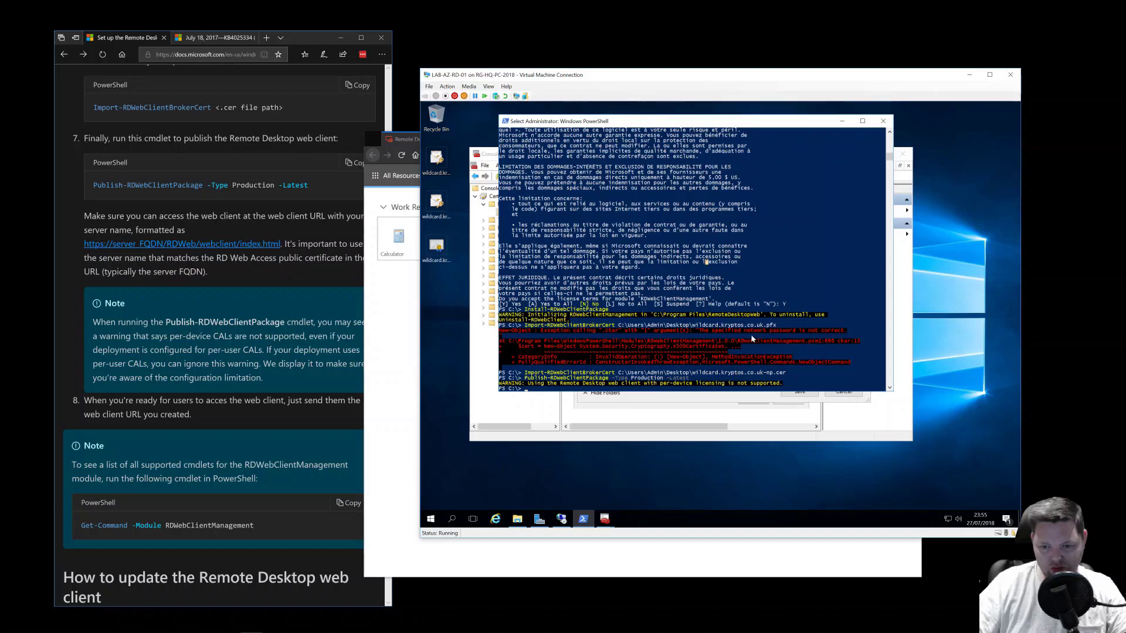
pyautogui.click(739, 427)
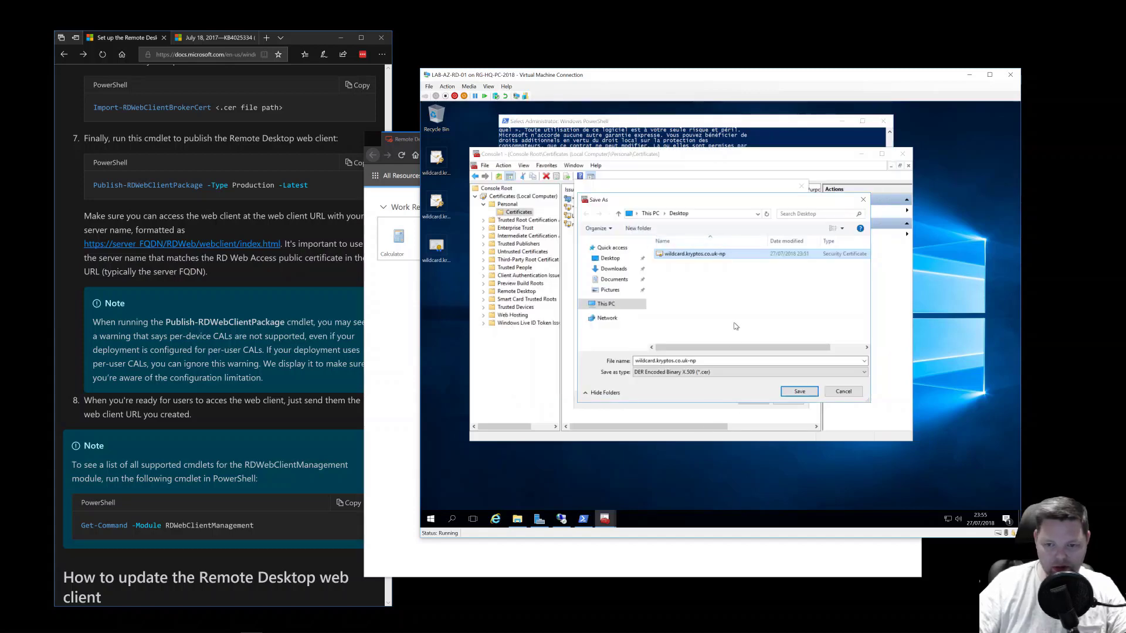
pyautogui.click(793, 392)
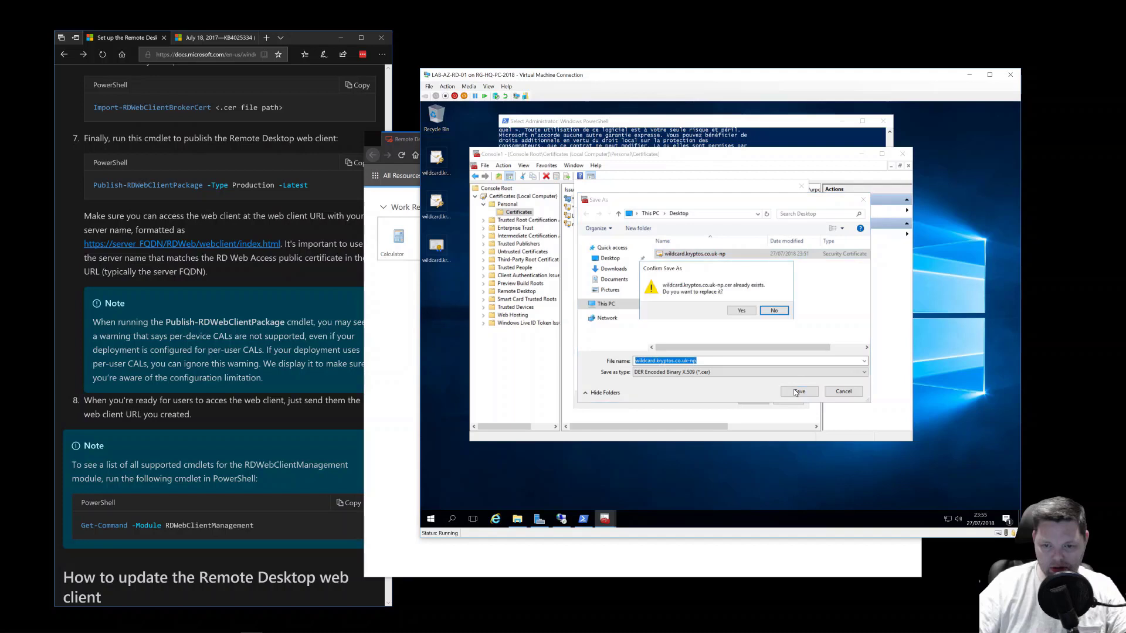
pyautogui.click(745, 312)
pyautogui.click(753, 400)
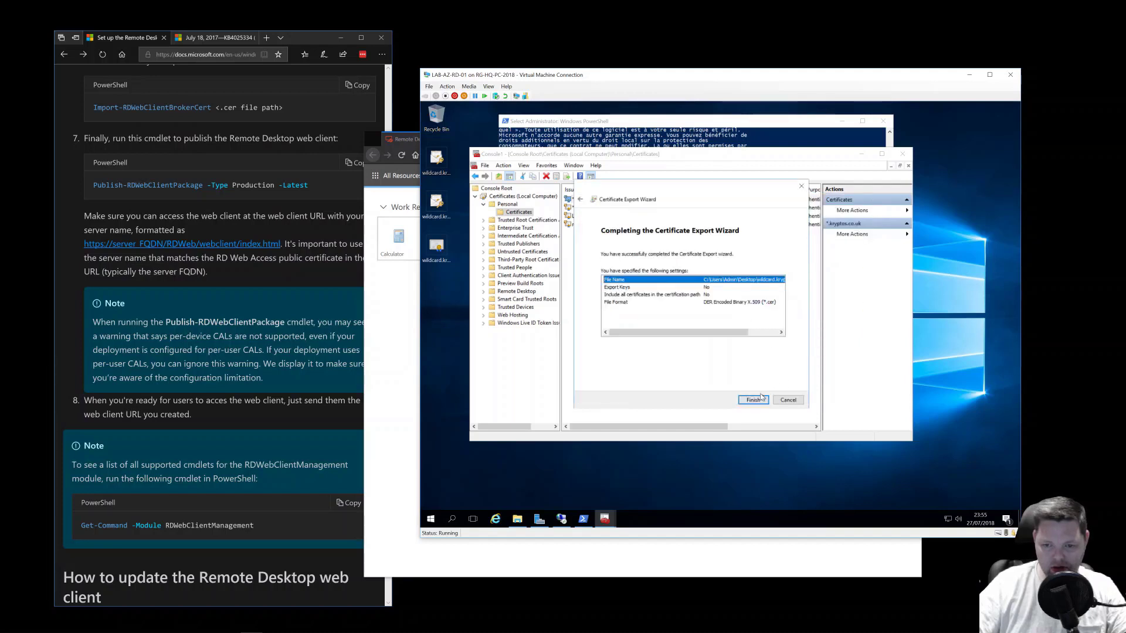
pyautogui.click(753, 400)
pyautogui.click(737, 339)
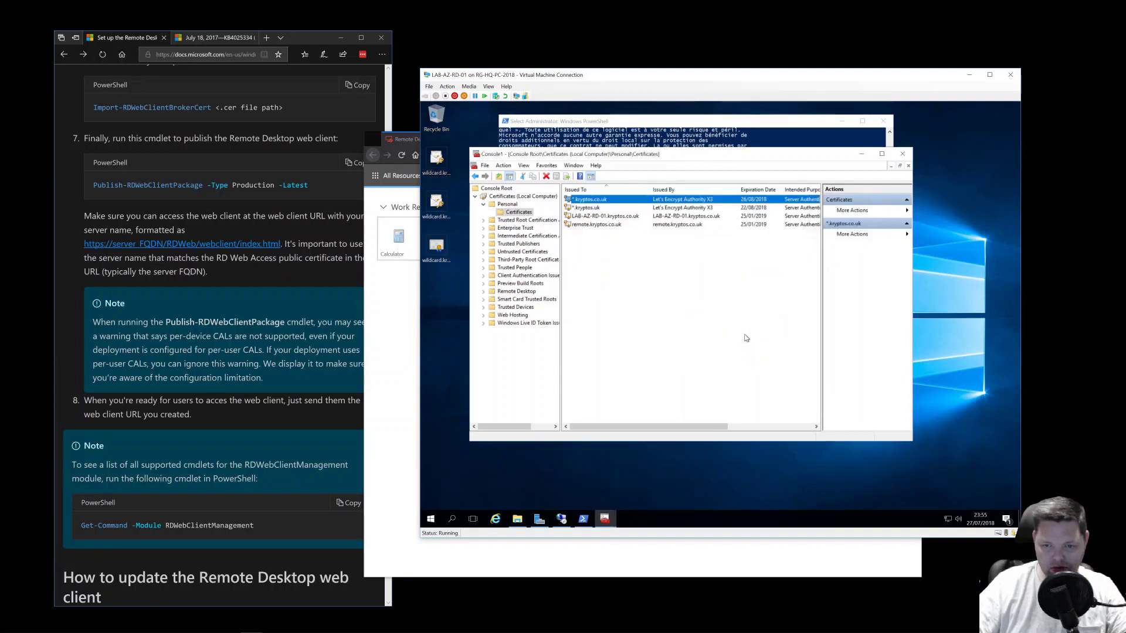
pyautogui.click(743, 130)
# - Rerun Import-RDWebClientBrokerCert for wildcard.kryptos.co.uk-np.cer, then Publish-RDWebClientPackage -Type Production -Latest
pyautogui.press('Up')
pyautogui.press('Up')
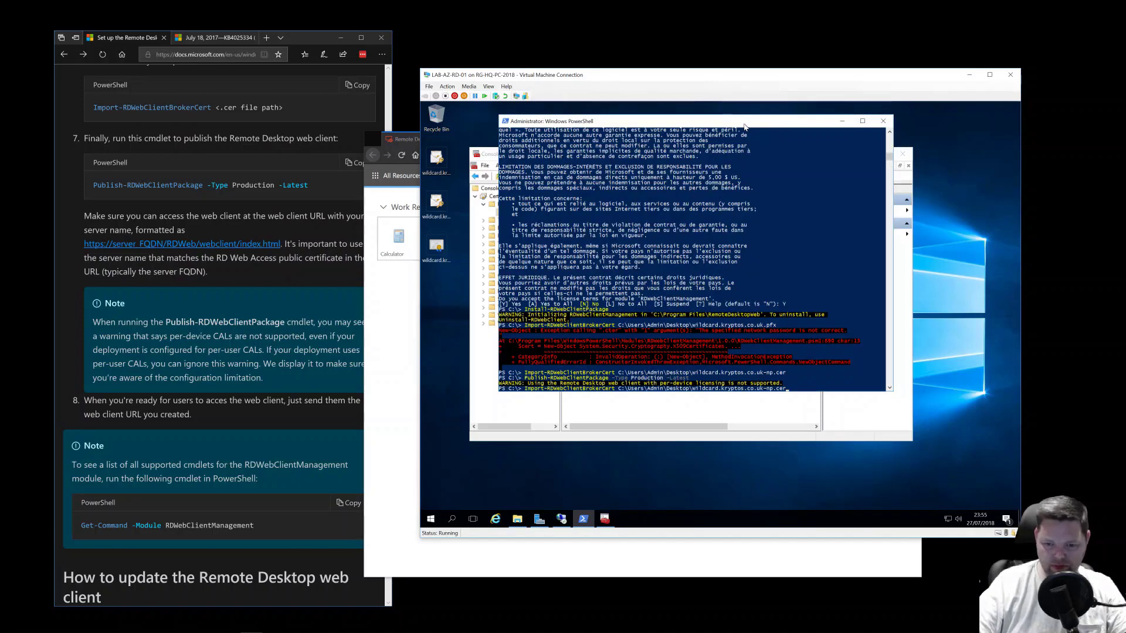
pyautogui.press('Return')
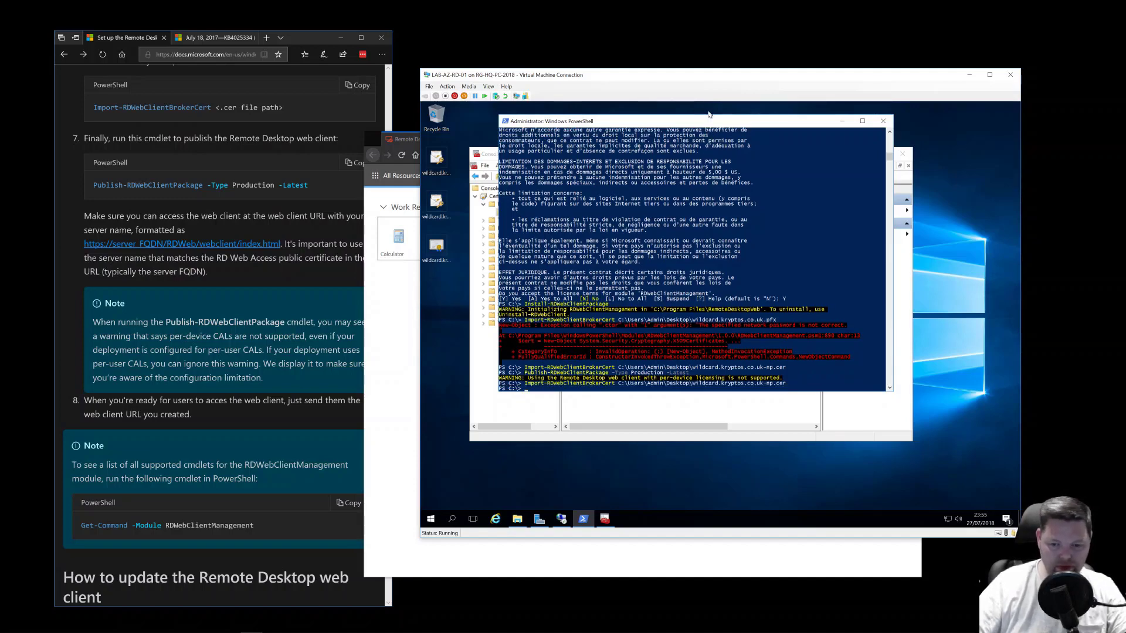
pyautogui.press('Up')
pyautogui.press('Up')
pyautogui.press('Return')
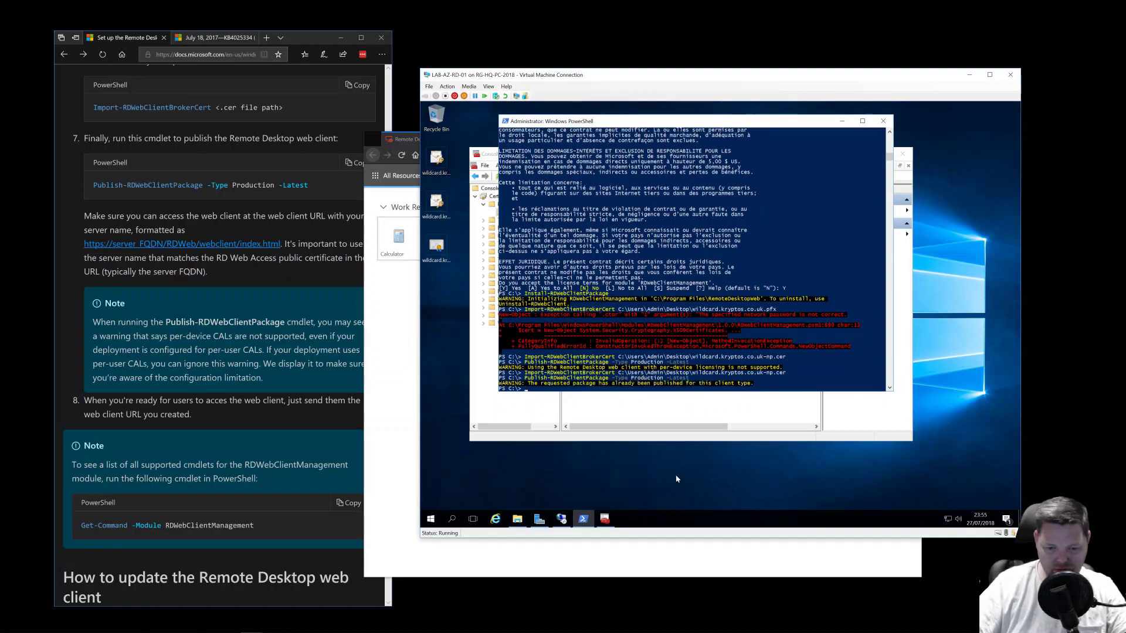
# - Sign out of the web client and sign back in with the administrator account
pyautogui.moveTo(539, 519)
pyautogui.click(413, 362)
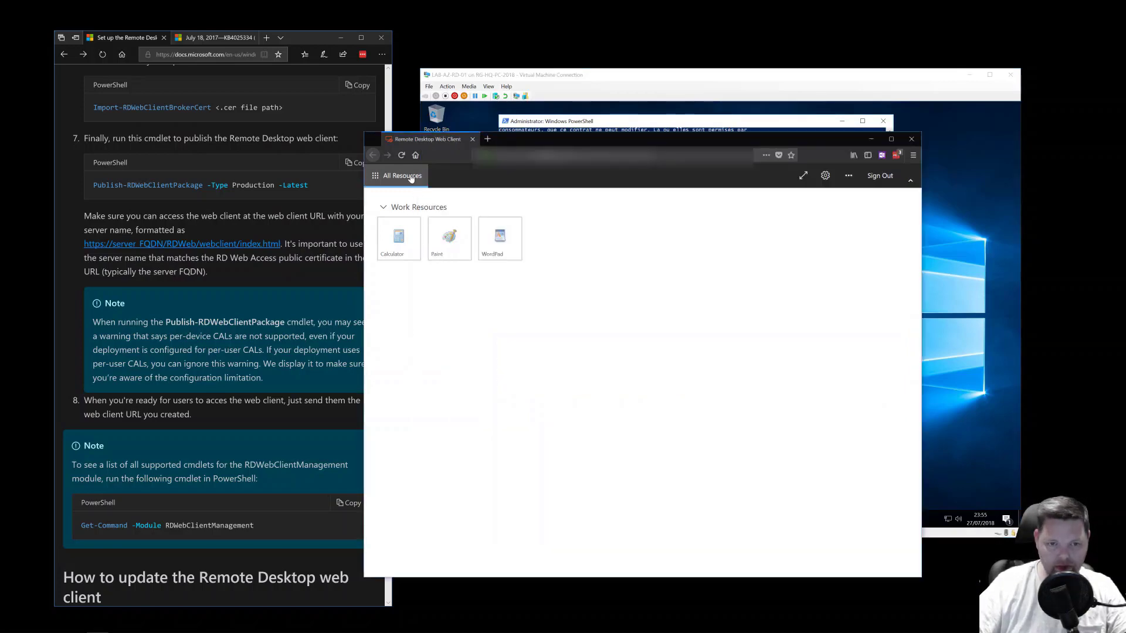
pyautogui.click(874, 177)
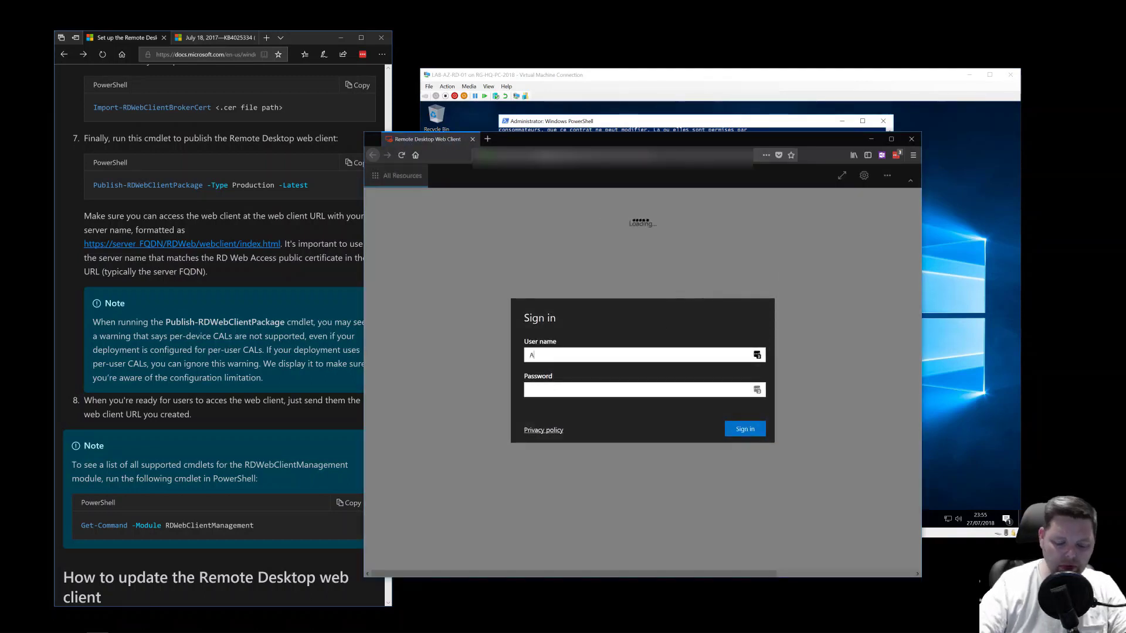
pyautogui.write('dmin')
pyautogui.press('Tab')
pyautogui.write('p')
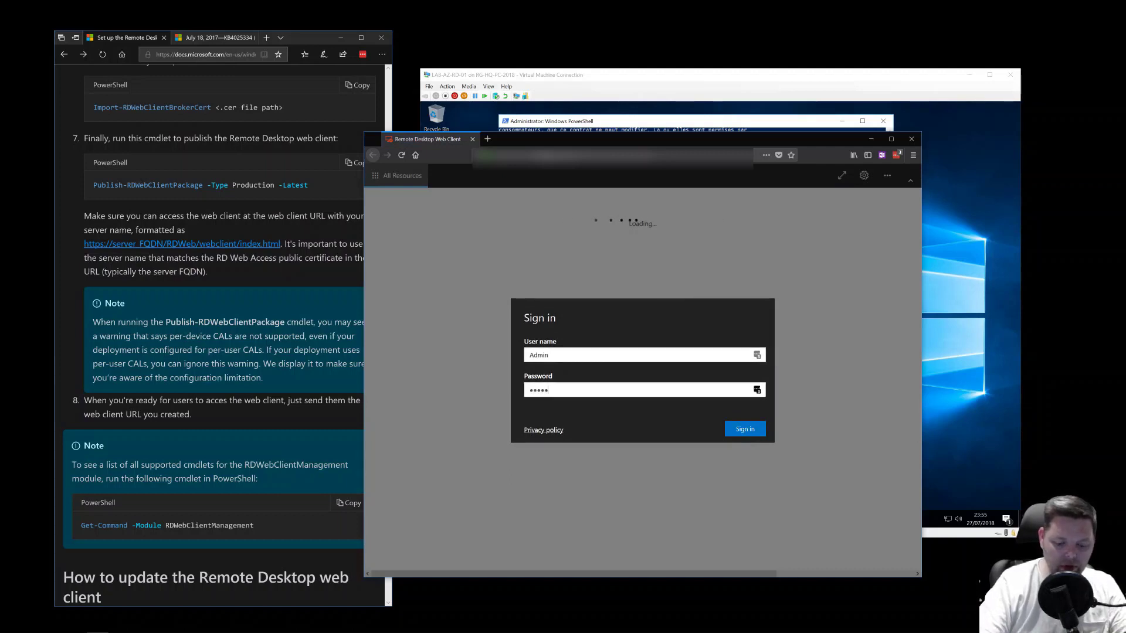
pyautogui.write('•••••••')
pyautogui.press('Return')
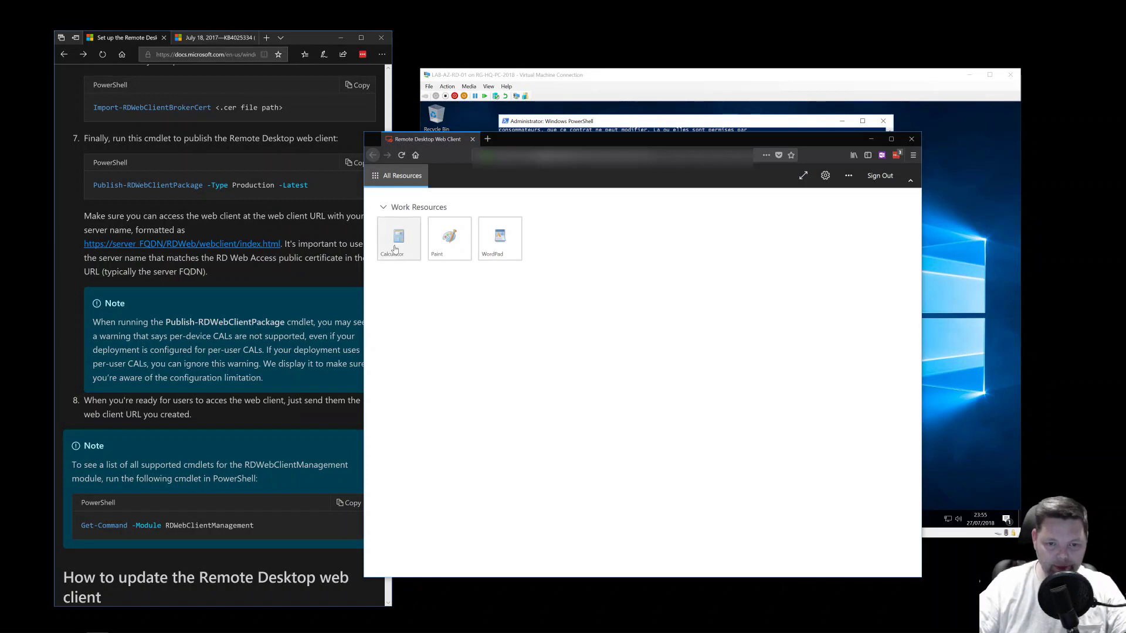
# - Try Calculator again, dismiss its certificate error and go to the Certificates console
pyautogui.click(395, 250)
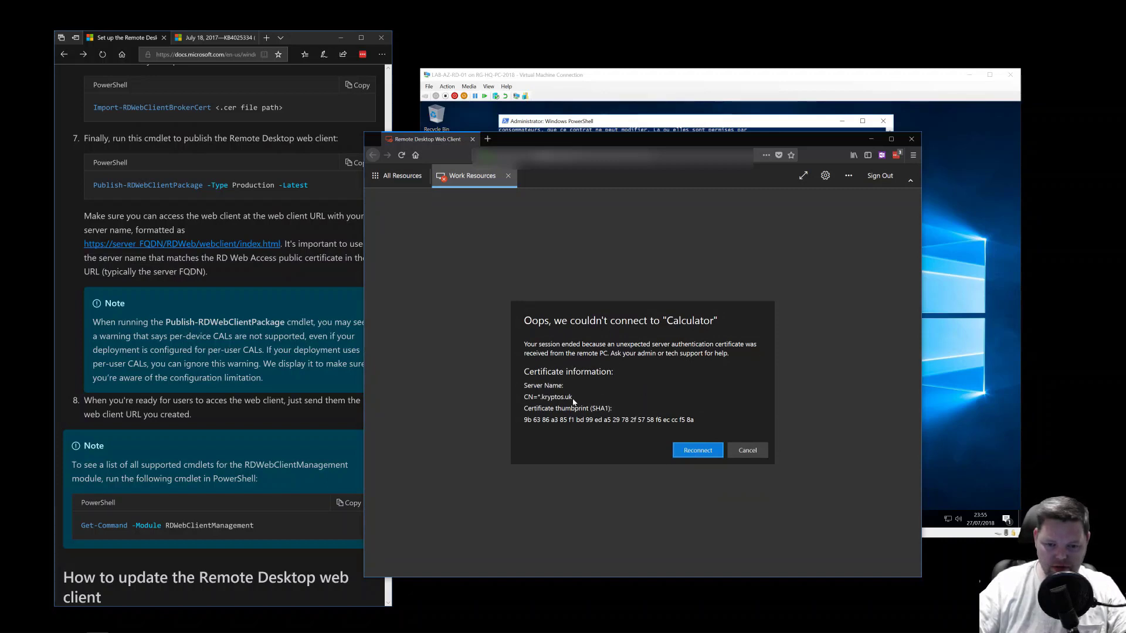
pyautogui.click(745, 450)
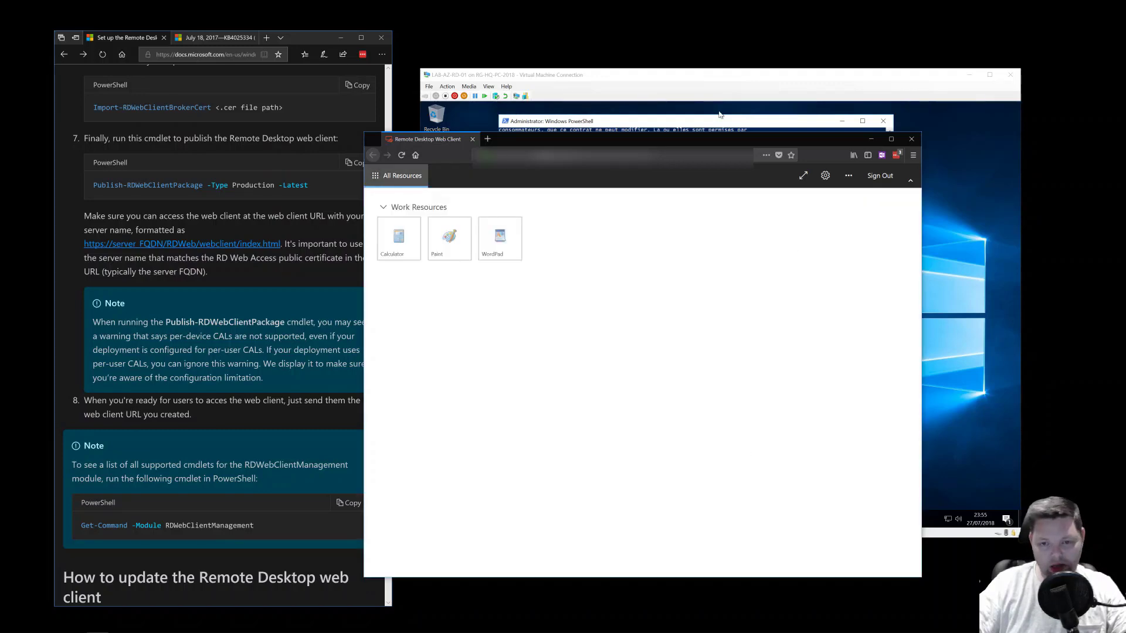
pyautogui.hotkey('alt', 'Tab')
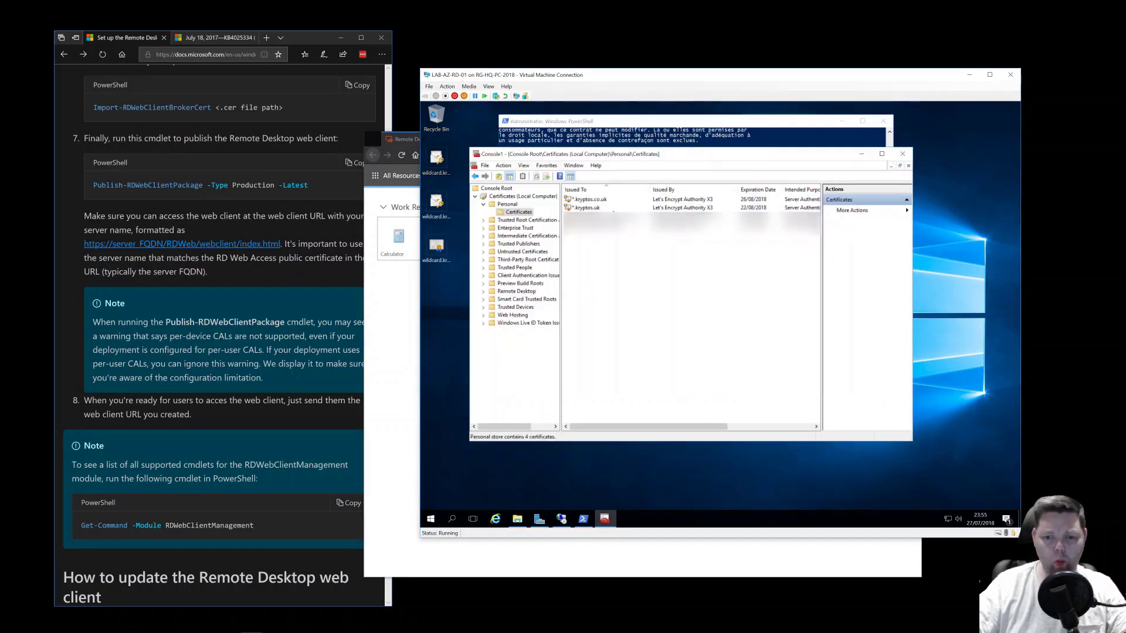
# - Export the *.kryptos.uk certificate without its private key in DER format
pyautogui.click(586, 207)
pyautogui.rightClick(609, 209)
pyautogui.moveTo(639, 231)
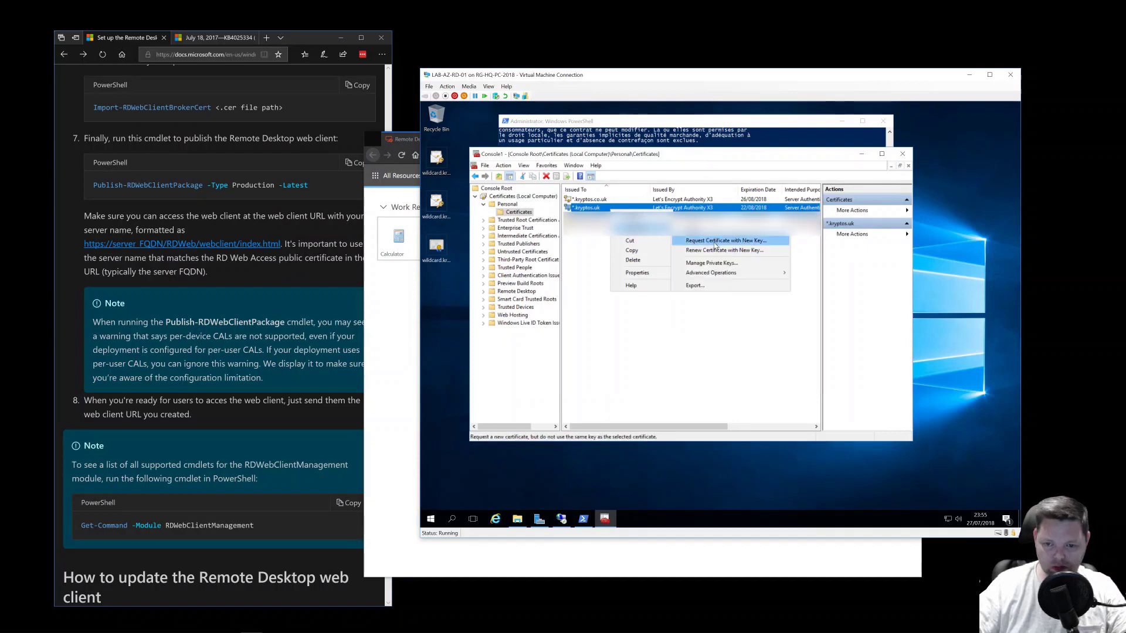
pyautogui.click(695, 285)
pyautogui.click(754, 400)
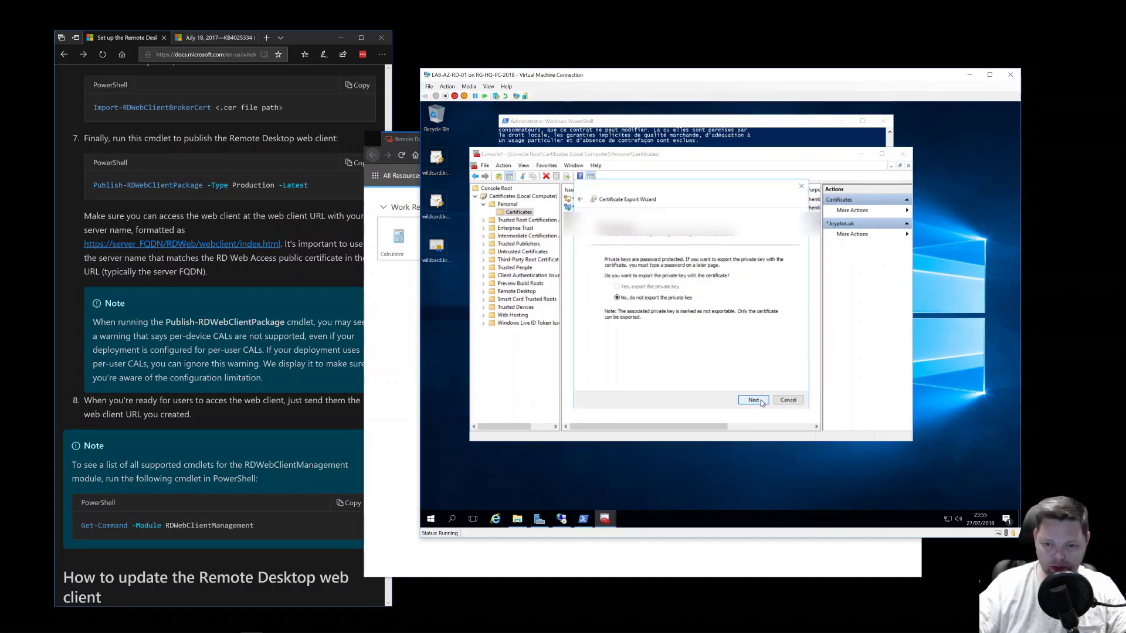
pyautogui.click(754, 401)
pyautogui.click(753, 400)
# - Save it on the Desktop as wildcard.kryptos.uk-np, removing '.co' from the name, and finish
pyautogui.click(756, 271)
pyautogui.click(711, 254)
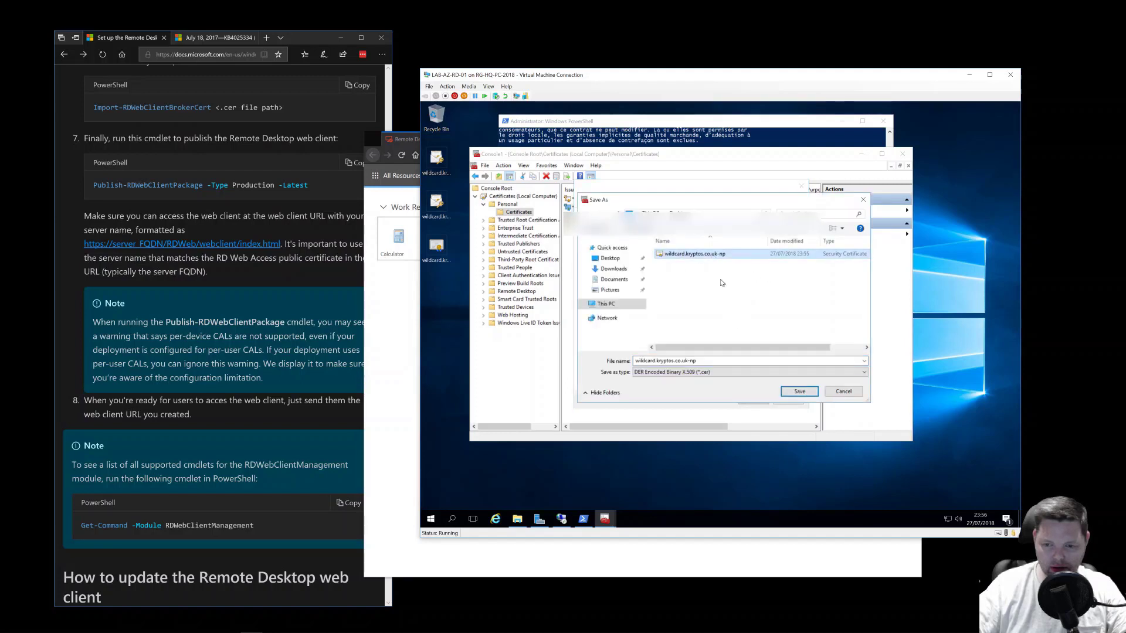
pyautogui.click(658, 360)
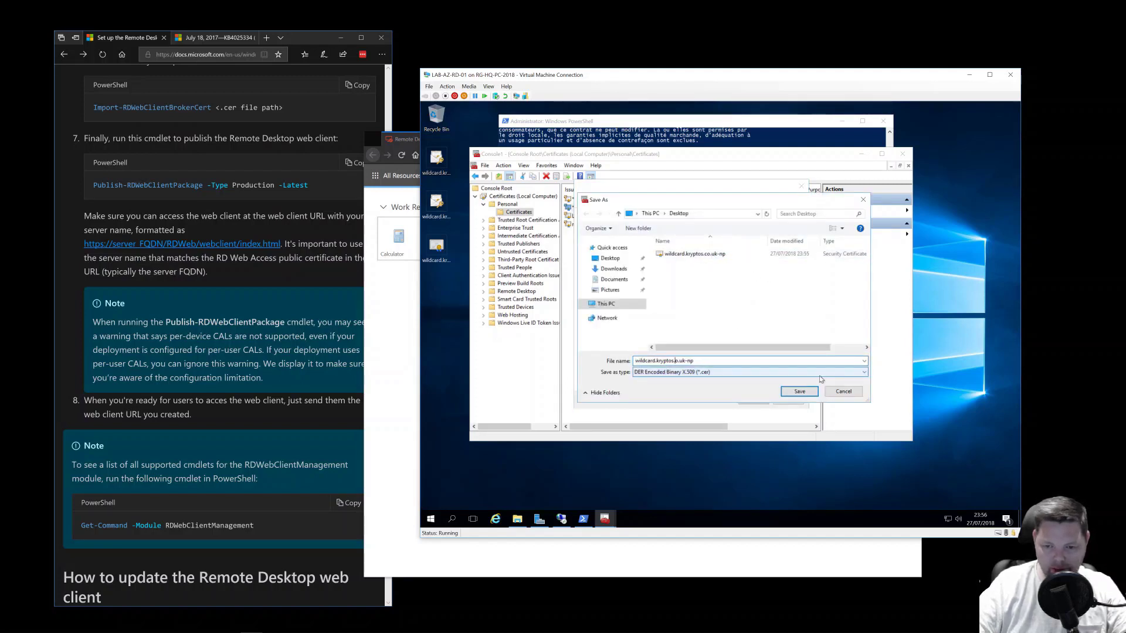
pyautogui.press('Delete')
pyautogui.press('Delete')
pyautogui.press('Delete')
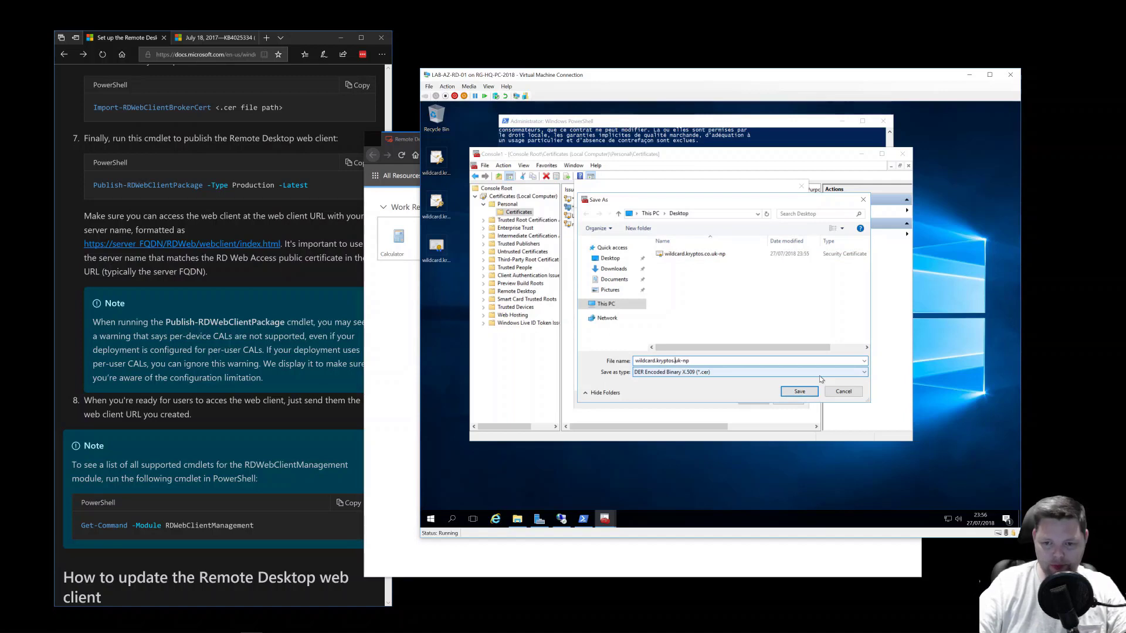
pyautogui.click(793, 396)
pyautogui.click(743, 401)
pyautogui.click(742, 401)
pyautogui.click(727, 344)
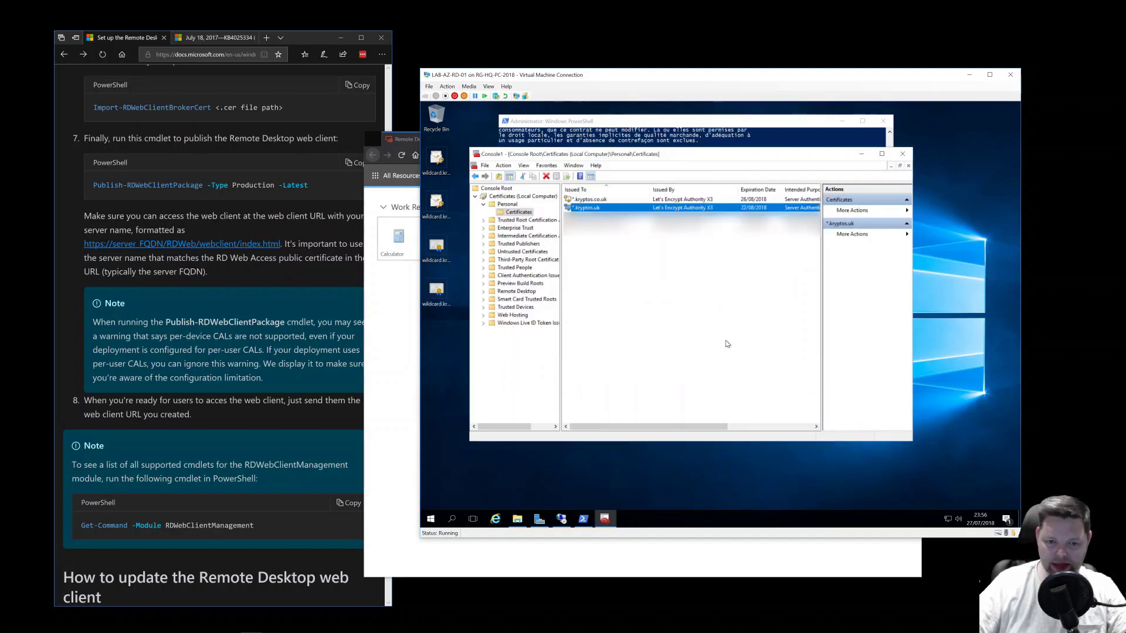
# - Correct the .cer file name in the recalled Import-RDWebClientBrokerCert command and run it
pyautogui.click(702, 126)
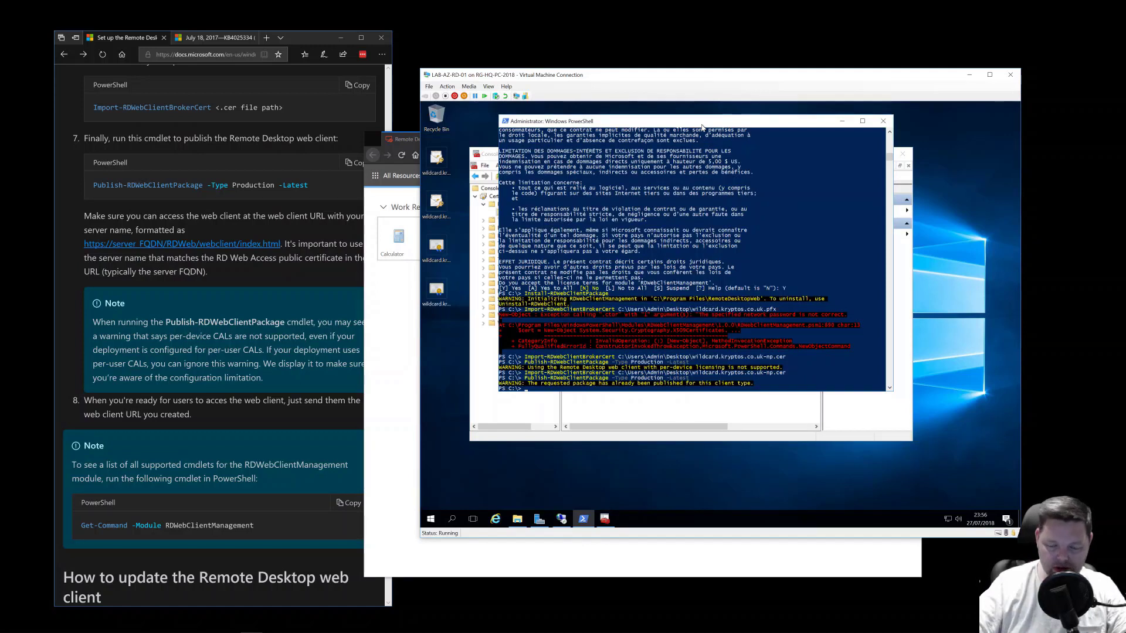
pyautogui.press('Up')
pyautogui.press('Up')
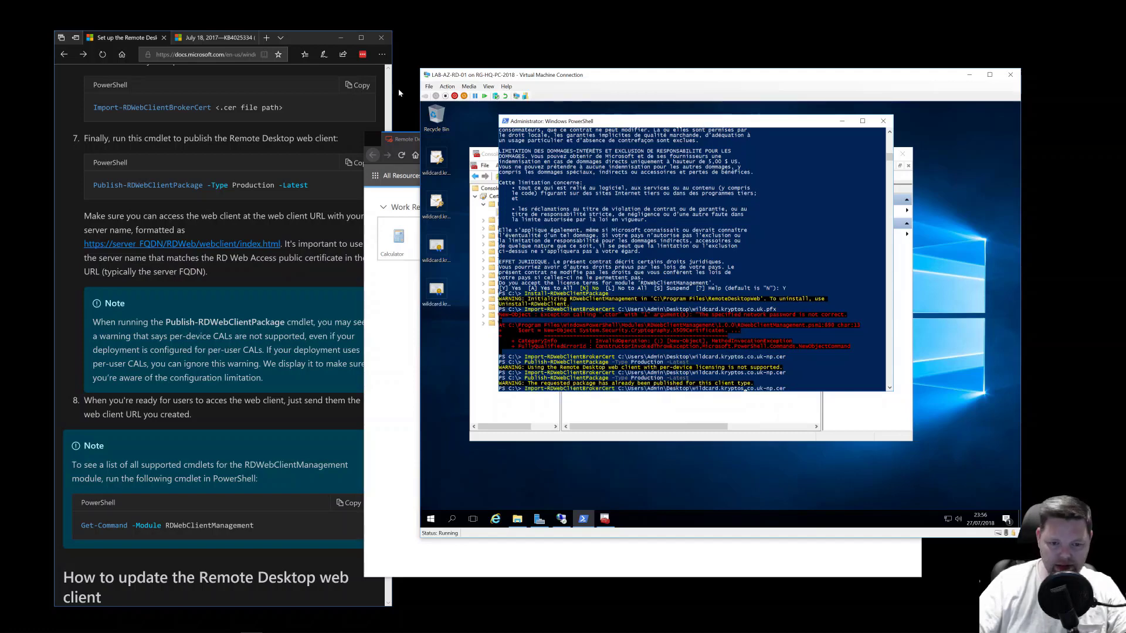
pyautogui.click(437, 290)
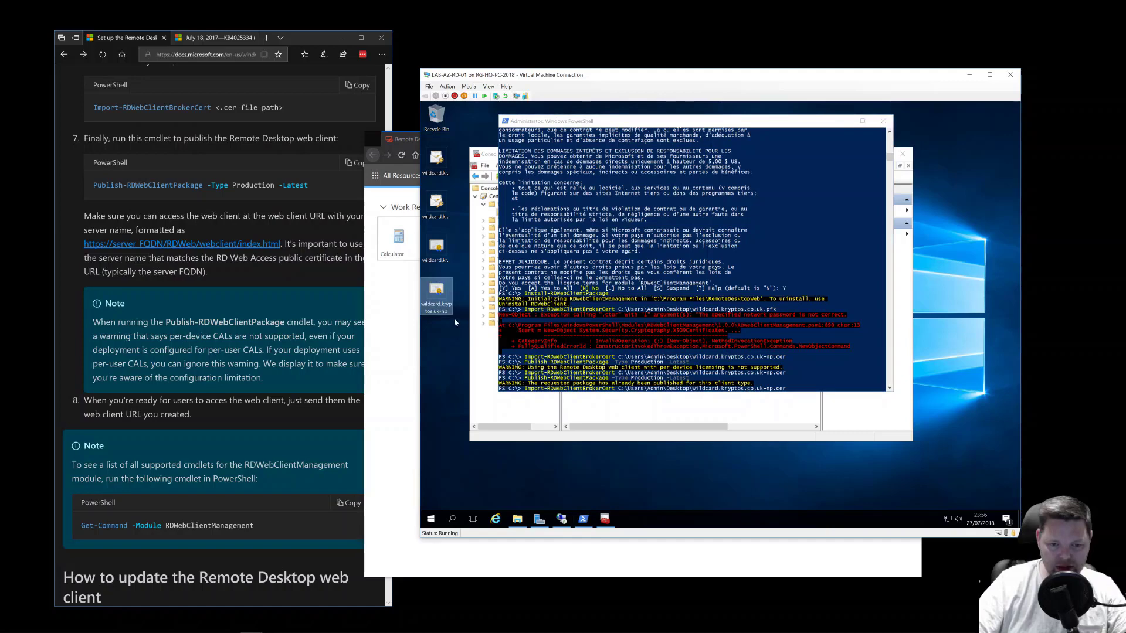
pyautogui.click(779, 376)
pyautogui.moveTo(775, 388); pyautogui.dragTo(807, 387)
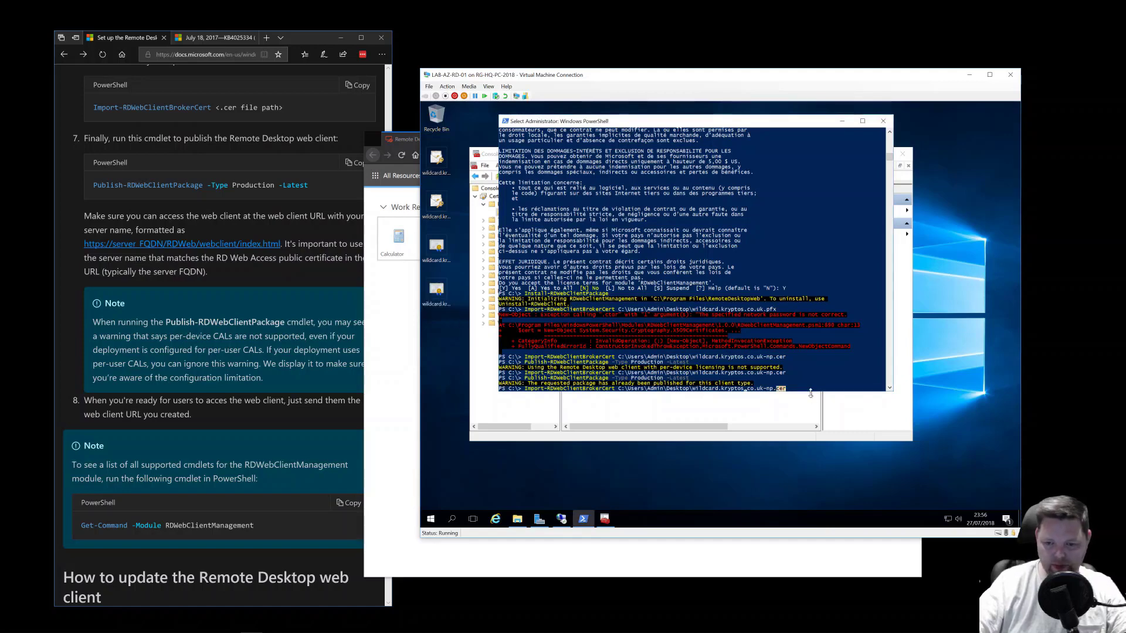
pyautogui.press('Escape')
pyautogui.press('Left')
pyautogui.press('Left')
pyautogui.press('Left')
pyautogui.press('BackSpace')
pyautogui.press('BackSpace')
pyautogui.press('BackSpace')
pyautogui.press('BackSpace')
pyautogui.press('BackSpace')
pyautogui.press('BackSpace')
pyautogui.press('BackSpace')
pyautogui.press('BackSpace')
pyautogui.press('BackSpace')
pyautogui.press('BackSpace')
pyautogui.write('co.uk-np.cer')
pyautogui.press('Tab')
pyautogui.hotkey('shift', 'Tab')
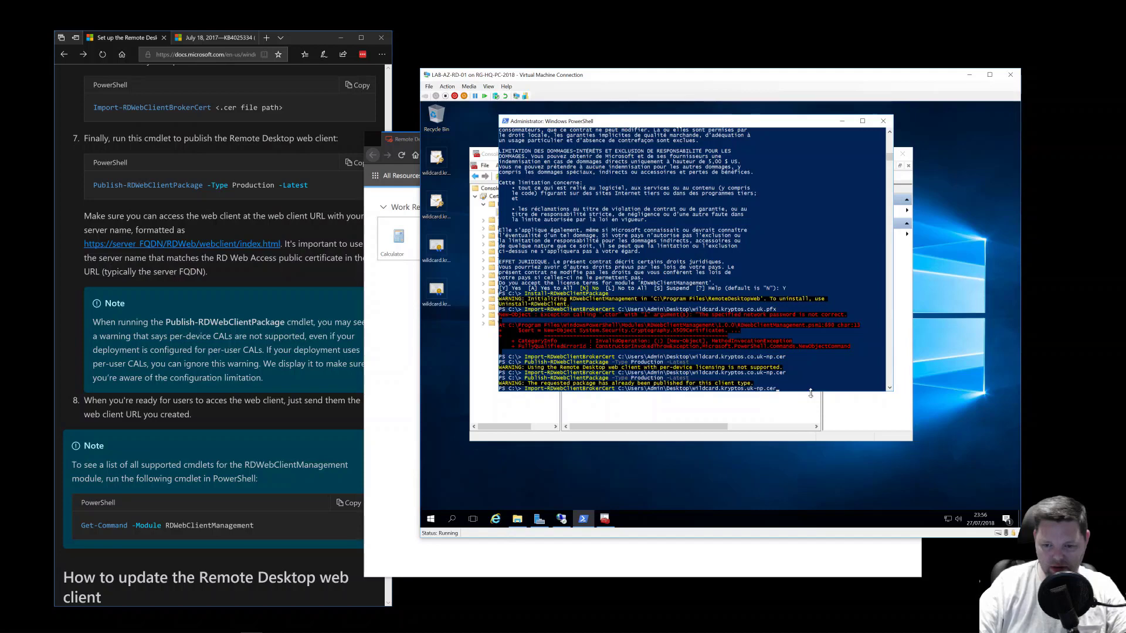
pyautogui.press('Return')
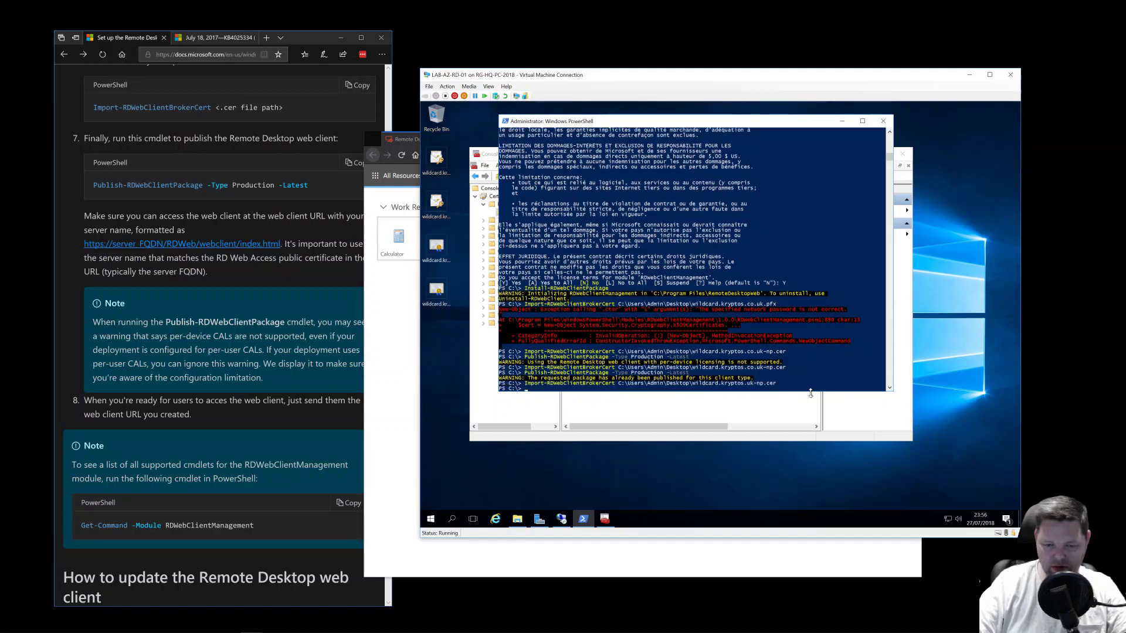
# - Rerun Publish-RDWebClientPackage -Type Production -Latest
pyautogui.press('Up')
pyautogui.press('Up')
pyautogui.press('Return')
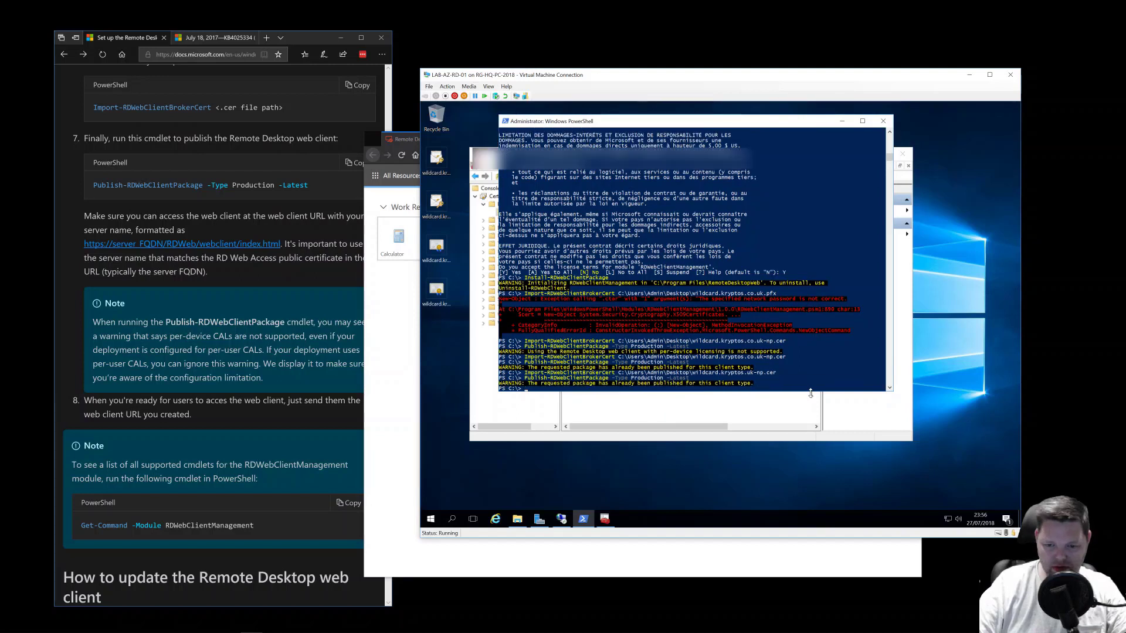
pyautogui.click(572, 551)
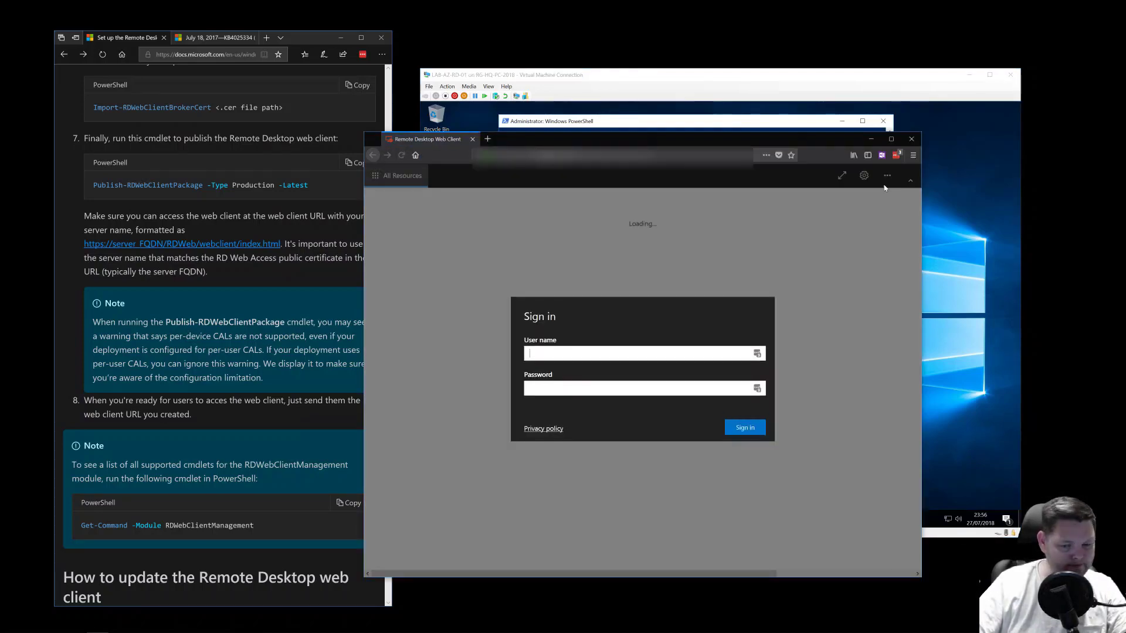
# - Sign in as administrator, launch Calculator and allow local resource access so it runs in-browser
pyautogui.write('admin')
pyautogui.press('Tab')
pyautogui.write('••')
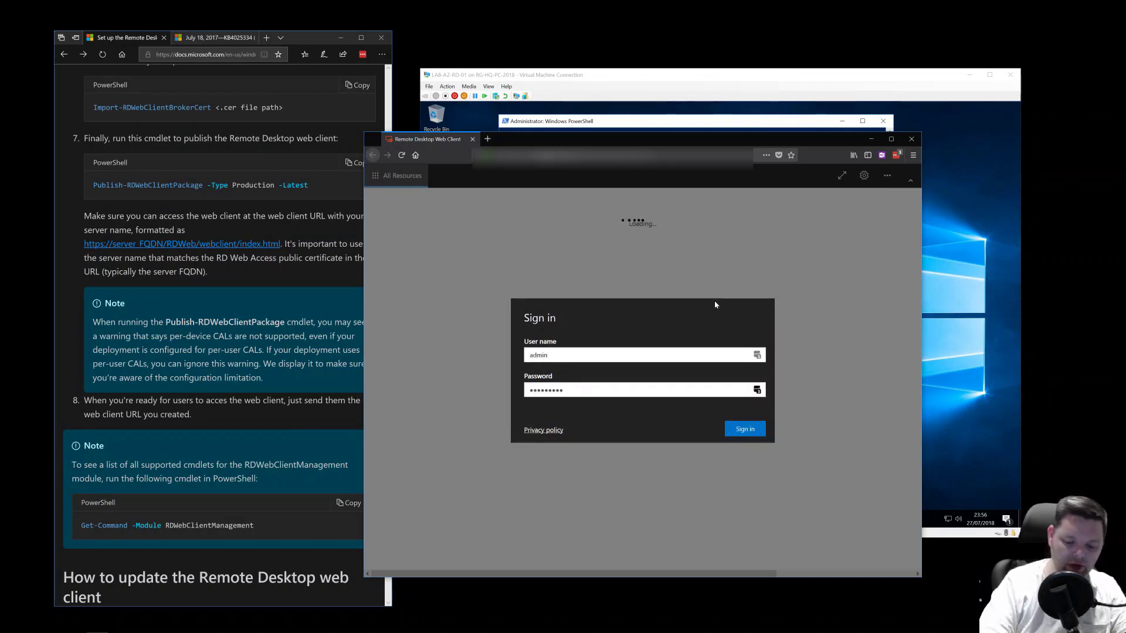
pyautogui.press('Return')
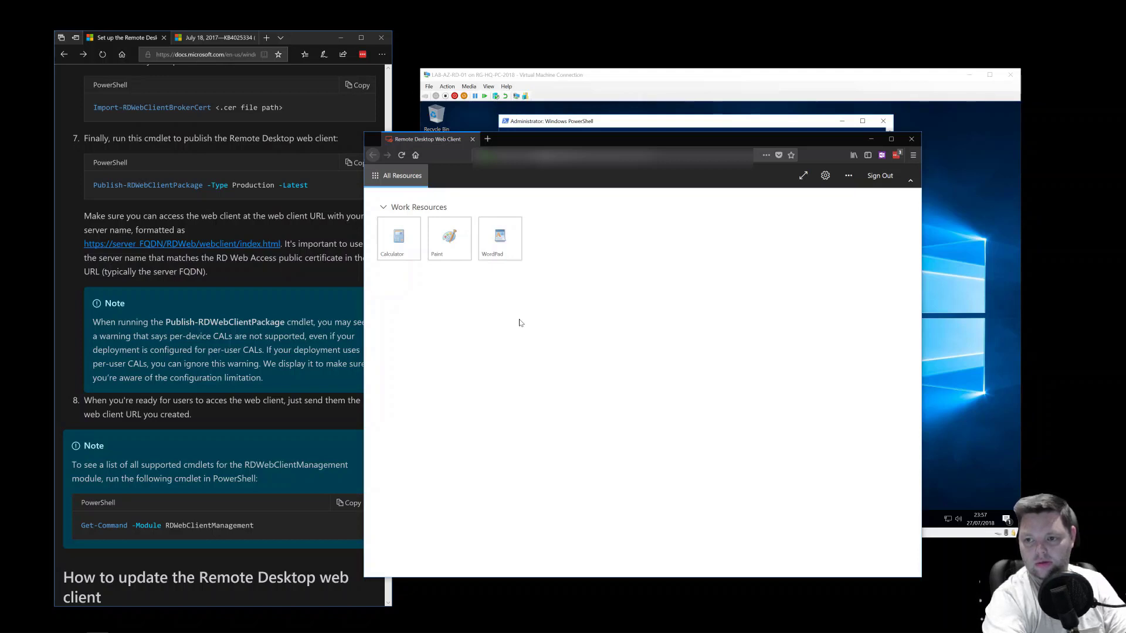
pyautogui.click(398, 238)
pyautogui.click(704, 420)
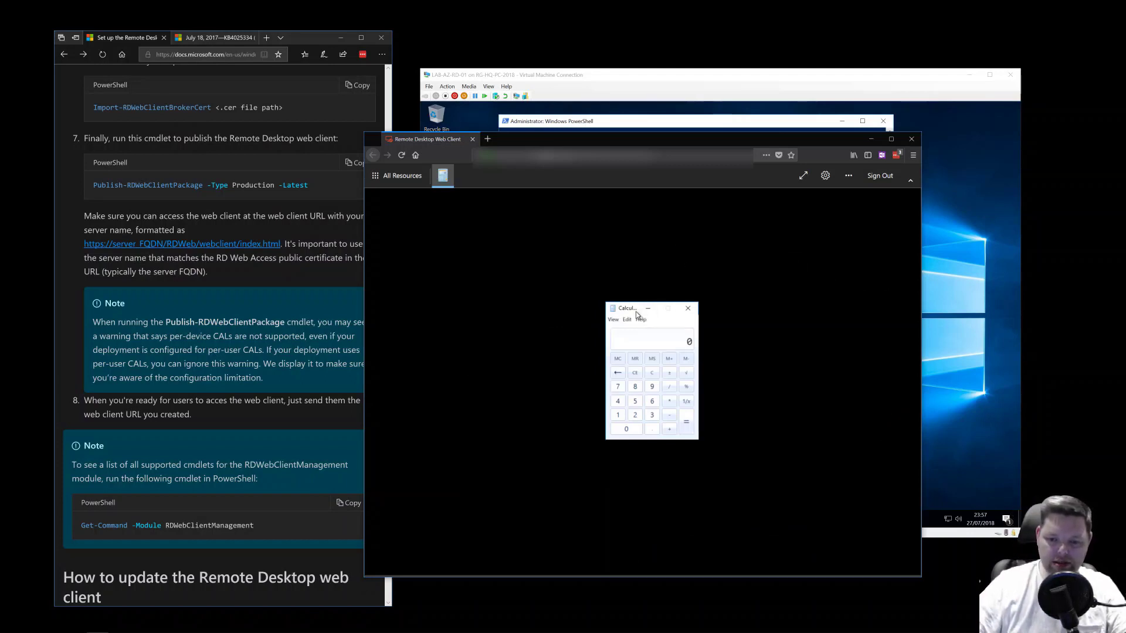
# - Move Calculator aside and launch WordPad and Paint from All Resources
pyautogui.moveTo(636, 312); pyautogui.dragTo(632, 218)
pyautogui.moveTo(444, 285); pyautogui.dragTo(494, 277)
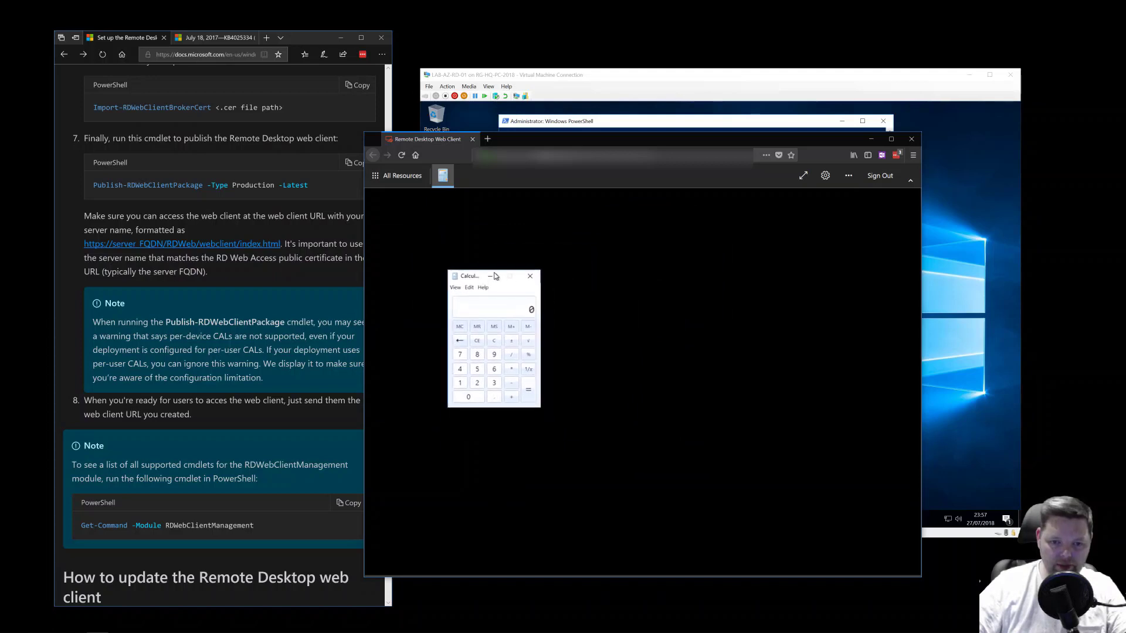
pyautogui.click(404, 178)
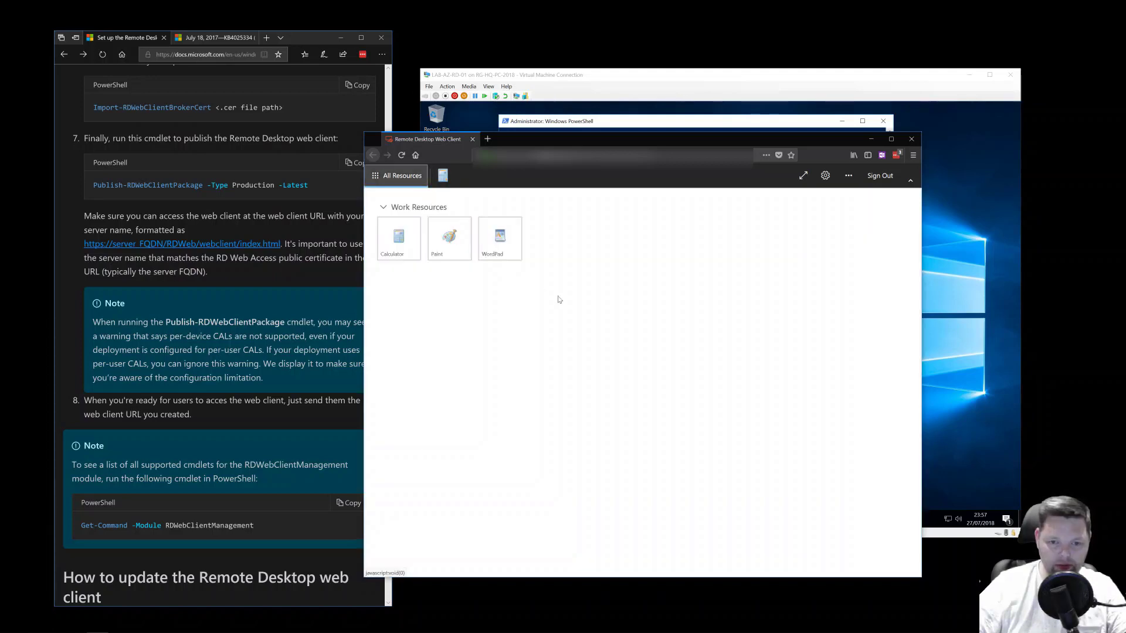
pyautogui.click(519, 257)
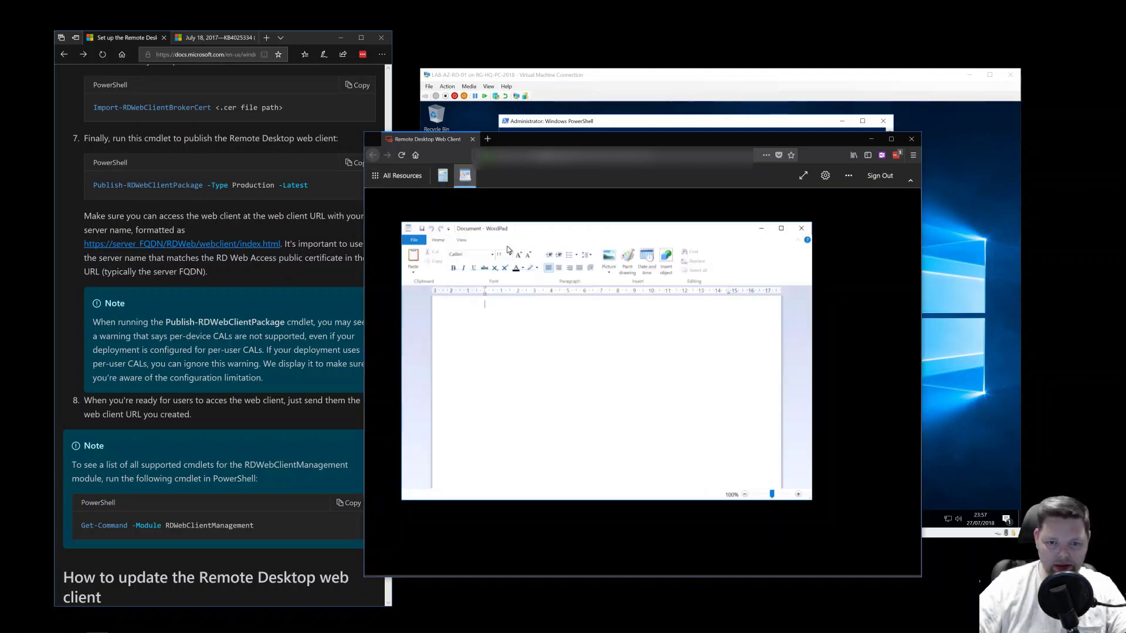
pyautogui.click(465, 184)
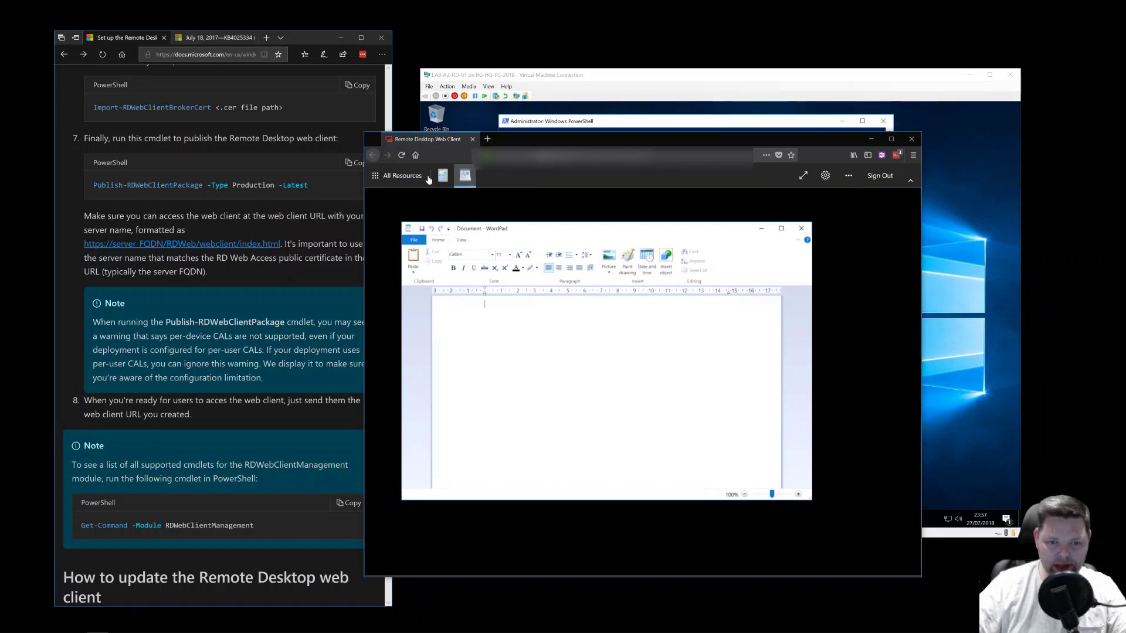
pyautogui.click(426, 177)
pyautogui.click(461, 246)
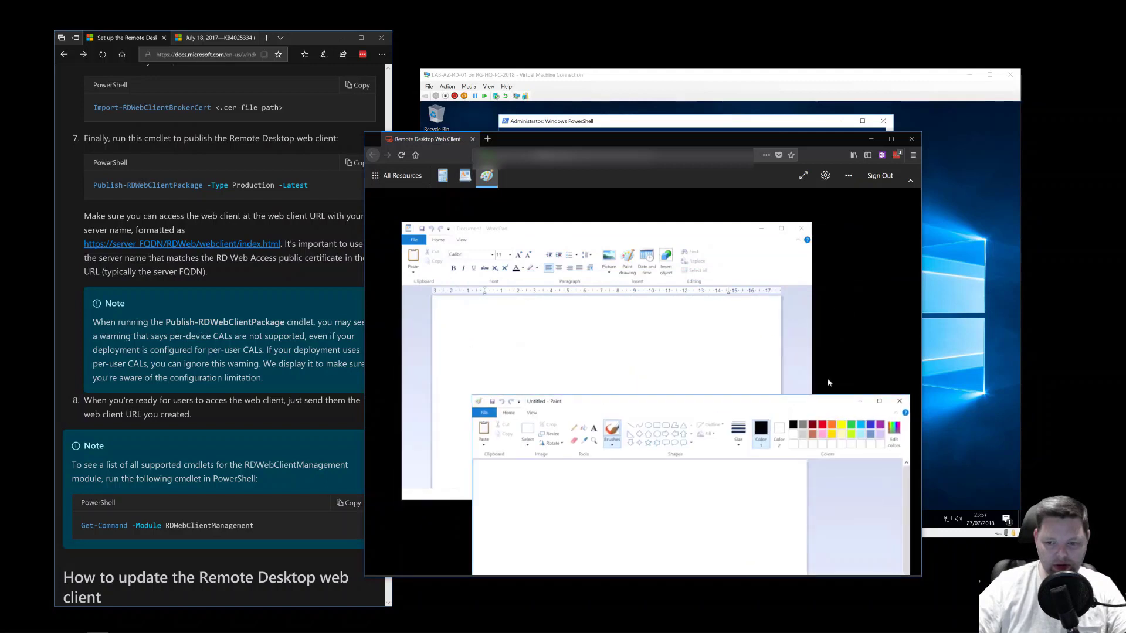
# - Switch between WordPad, Paint and Calculator, then type test text into WordPad
pyautogui.click(762, 388)
pyautogui.click(603, 524)
pyautogui.click(443, 175)
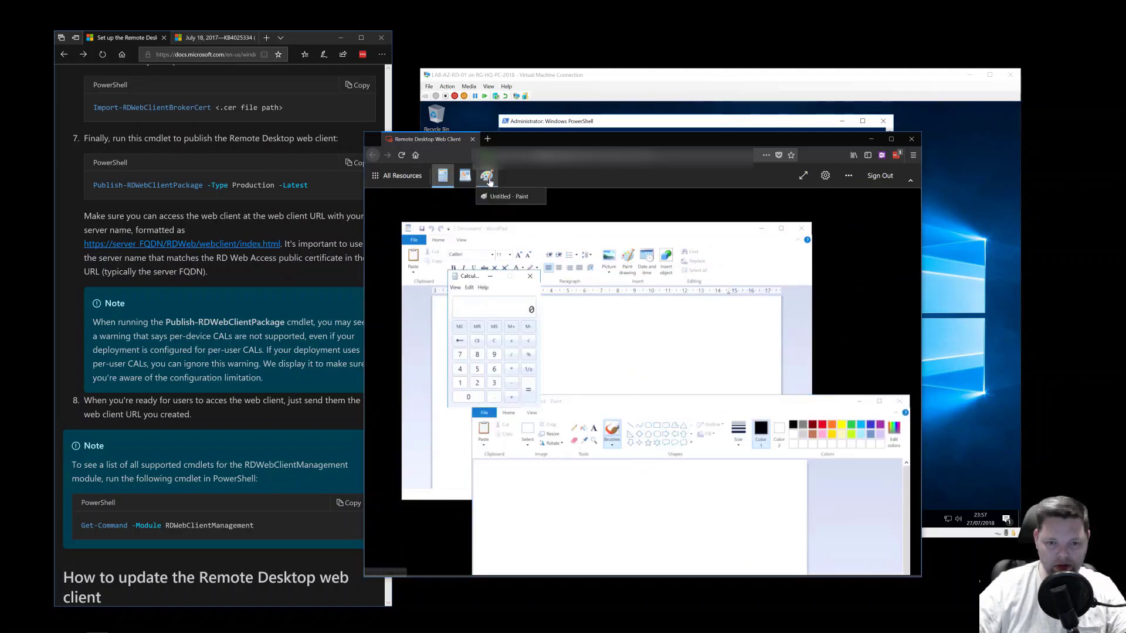
pyautogui.click(464, 176)
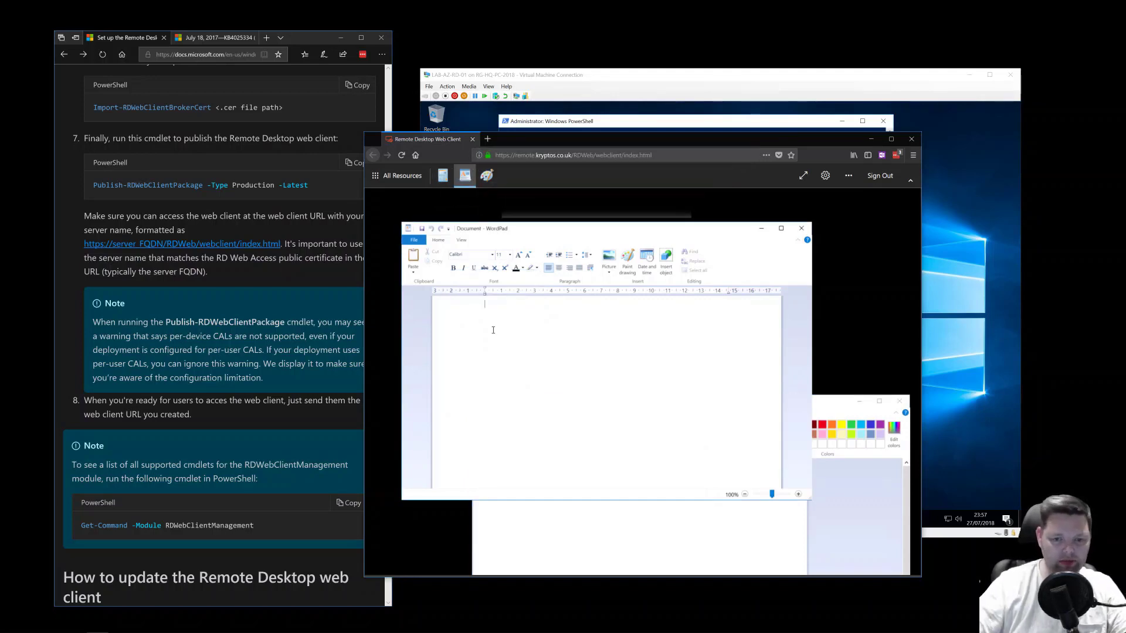
pyautogui.write('fdfdfdfdfj;lkdjflkjds')
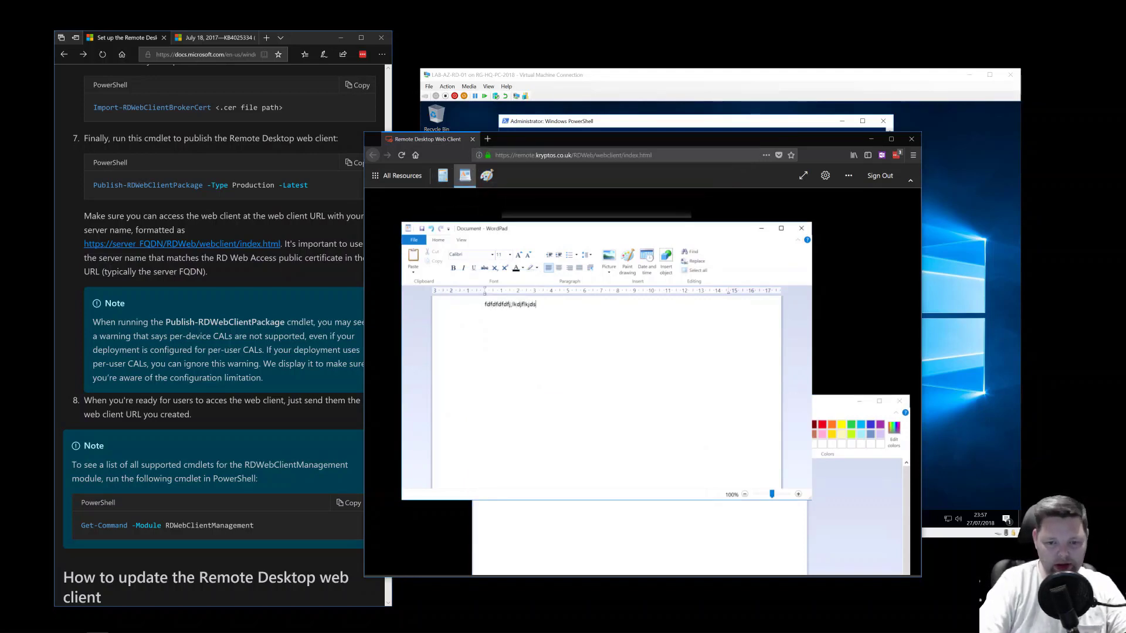
pyautogui.hotkey('ctrl', 'a')
pyautogui.press('BackSpace')
pyautogui.write('fdf')
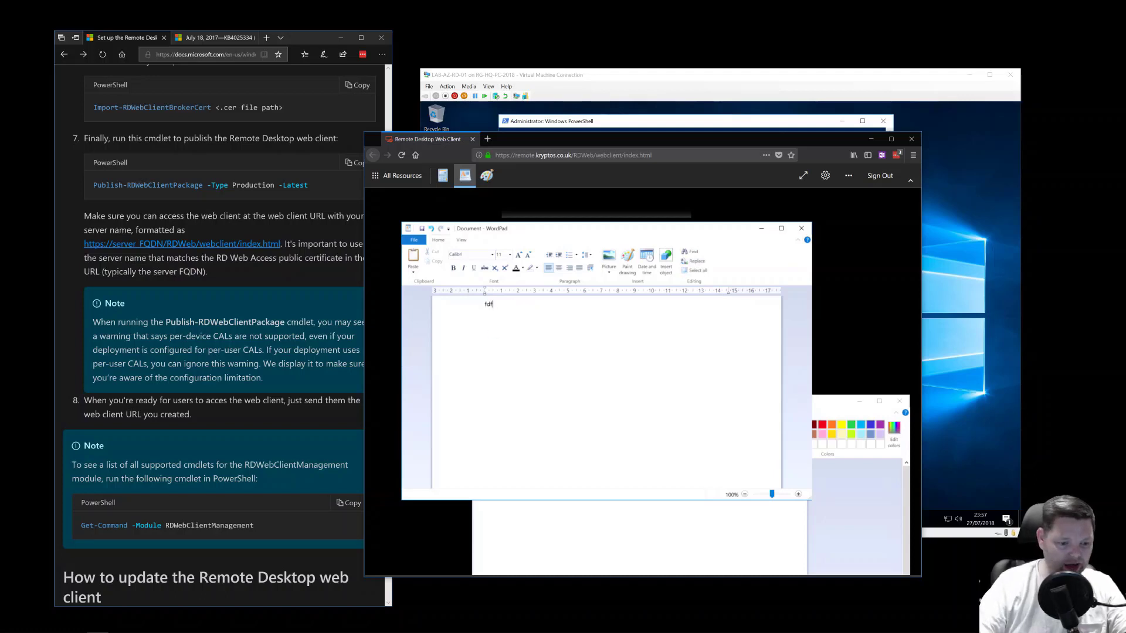